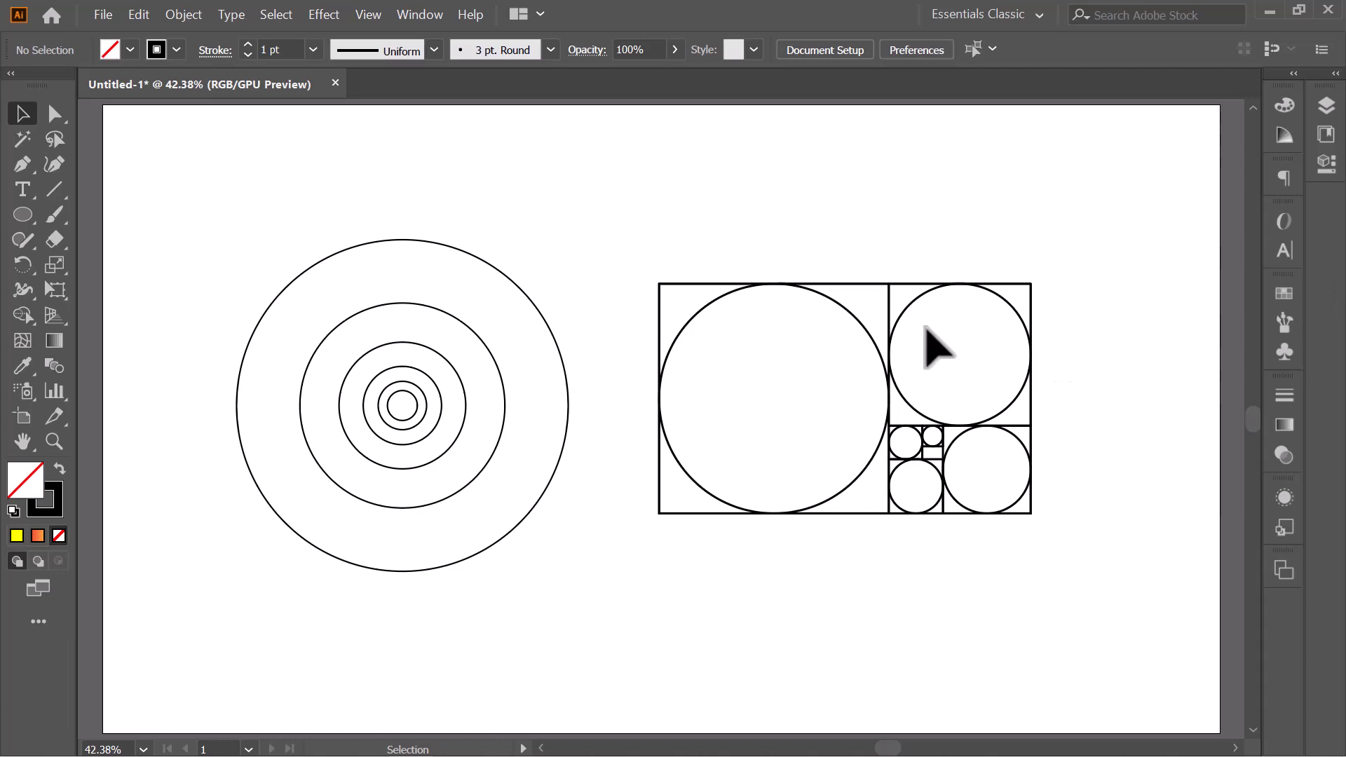
- Move the concentric circles and the golden-ratio rectangle together higher on the artboard
{"action": "left_click_drag", "start_coordinate": [289, 208], "coordinate": [1048, 587]}
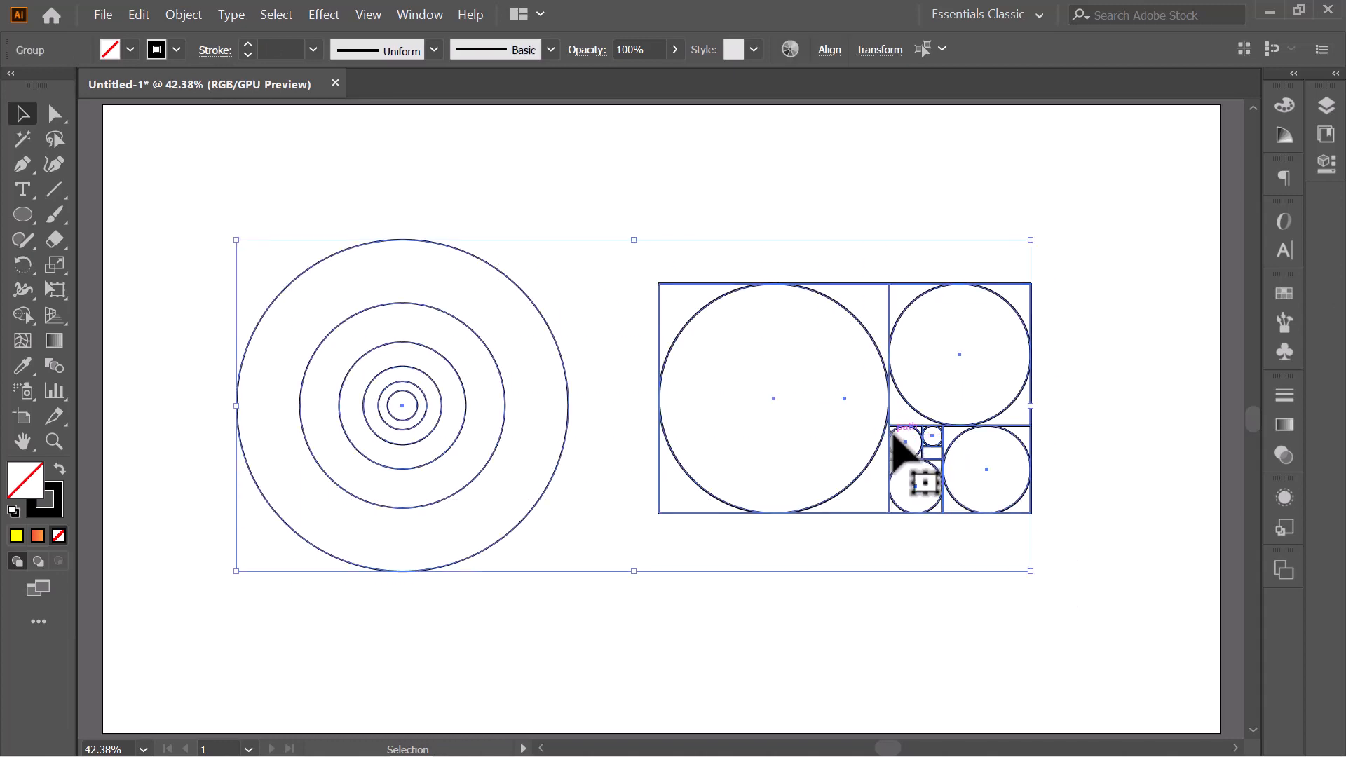
{"action": "left_click_drag", "start_coordinate": [894, 433], "coordinate": [898, 387]}
{"action": "left_click", "coordinate": [1051, 355]}
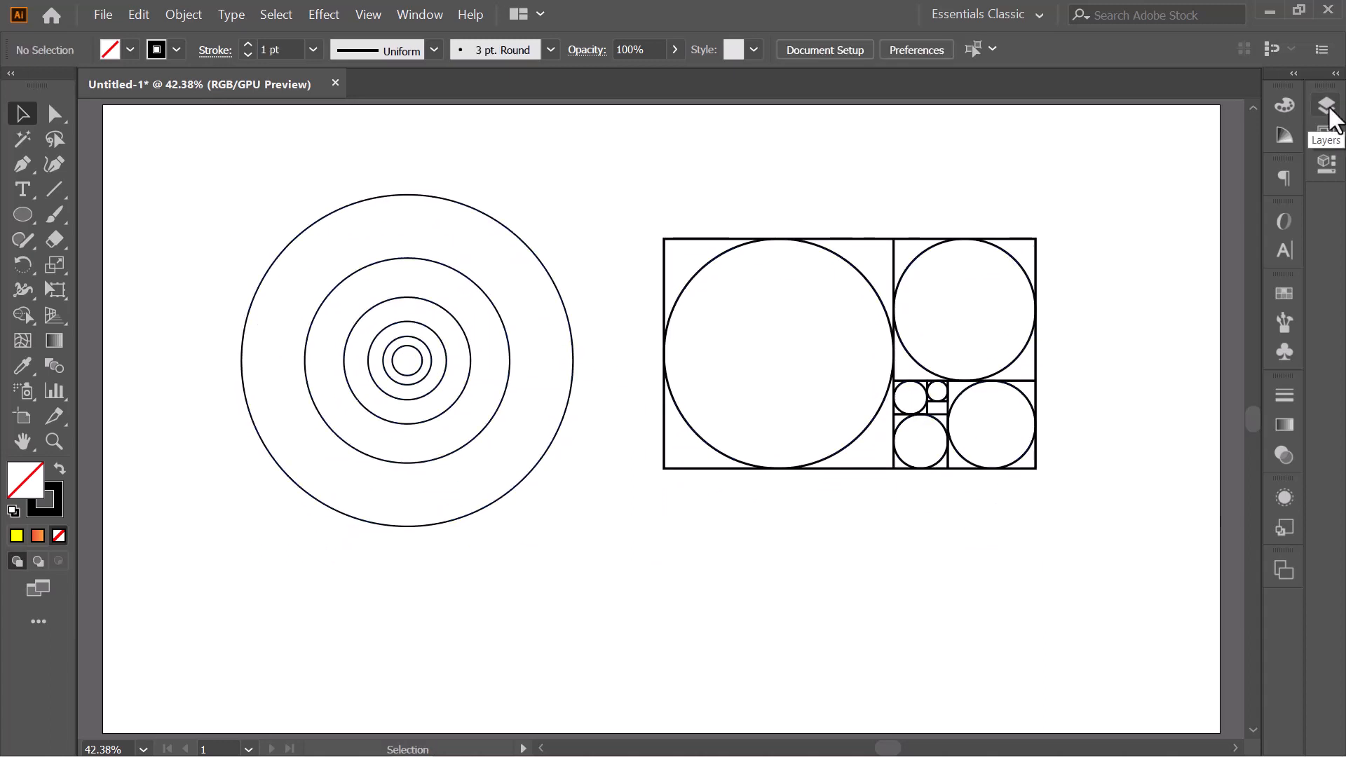
- Show the hidden rabbit photo and orange bird artwork, placing the photo just below the concentric circles
{"action": "left_click", "coordinate": [1329, 107]}
{"action": "left_click", "coordinate": [1066, 173]}
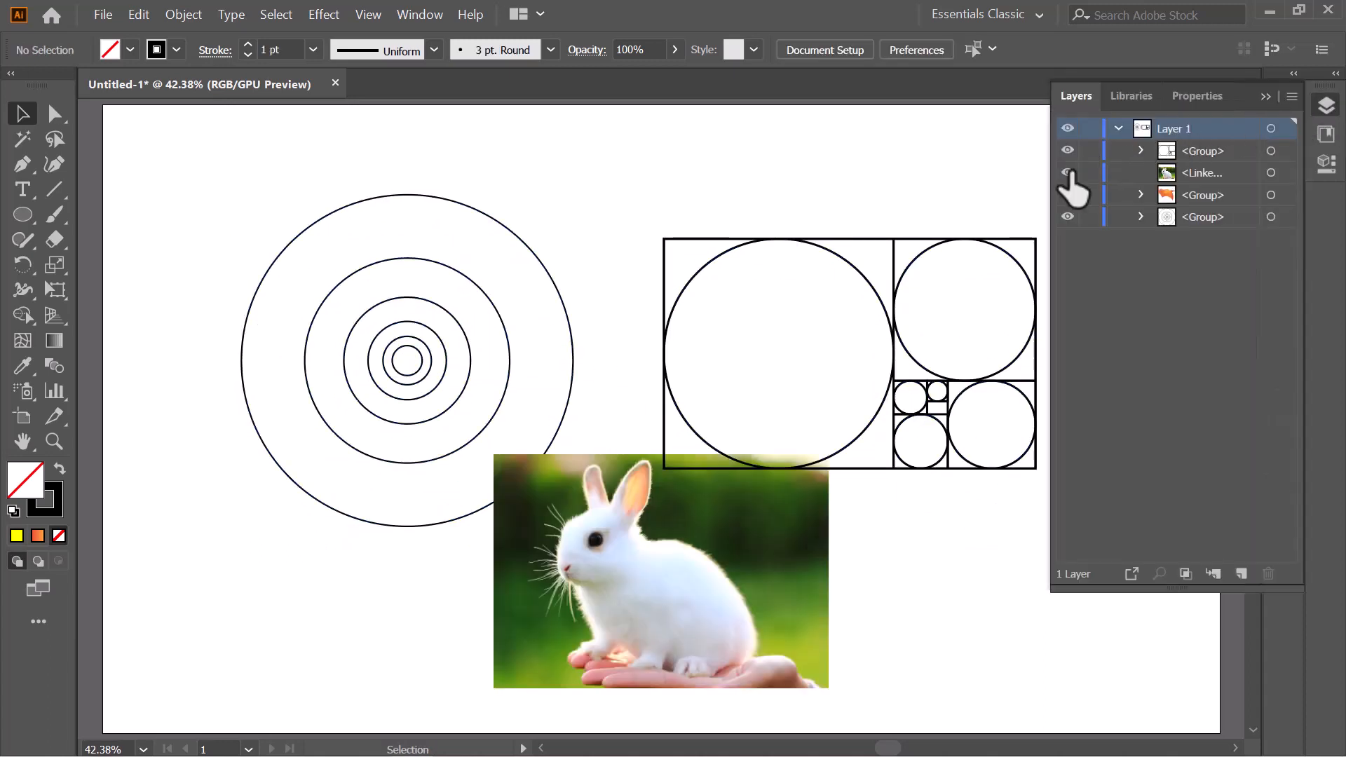
{"action": "left_click_drag", "start_coordinate": [637, 569], "coordinate": [487, 608]}
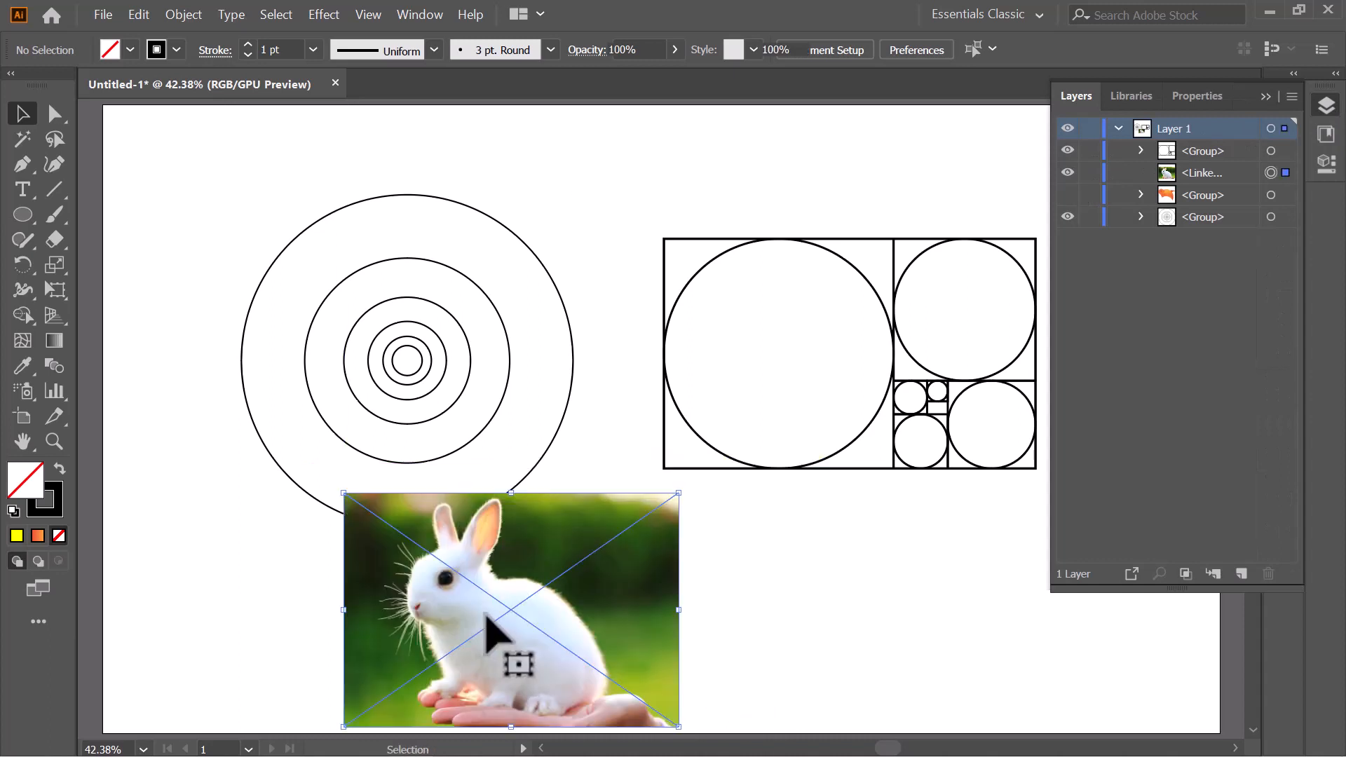
{"action": "left_click", "coordinate": [1066, 195]}
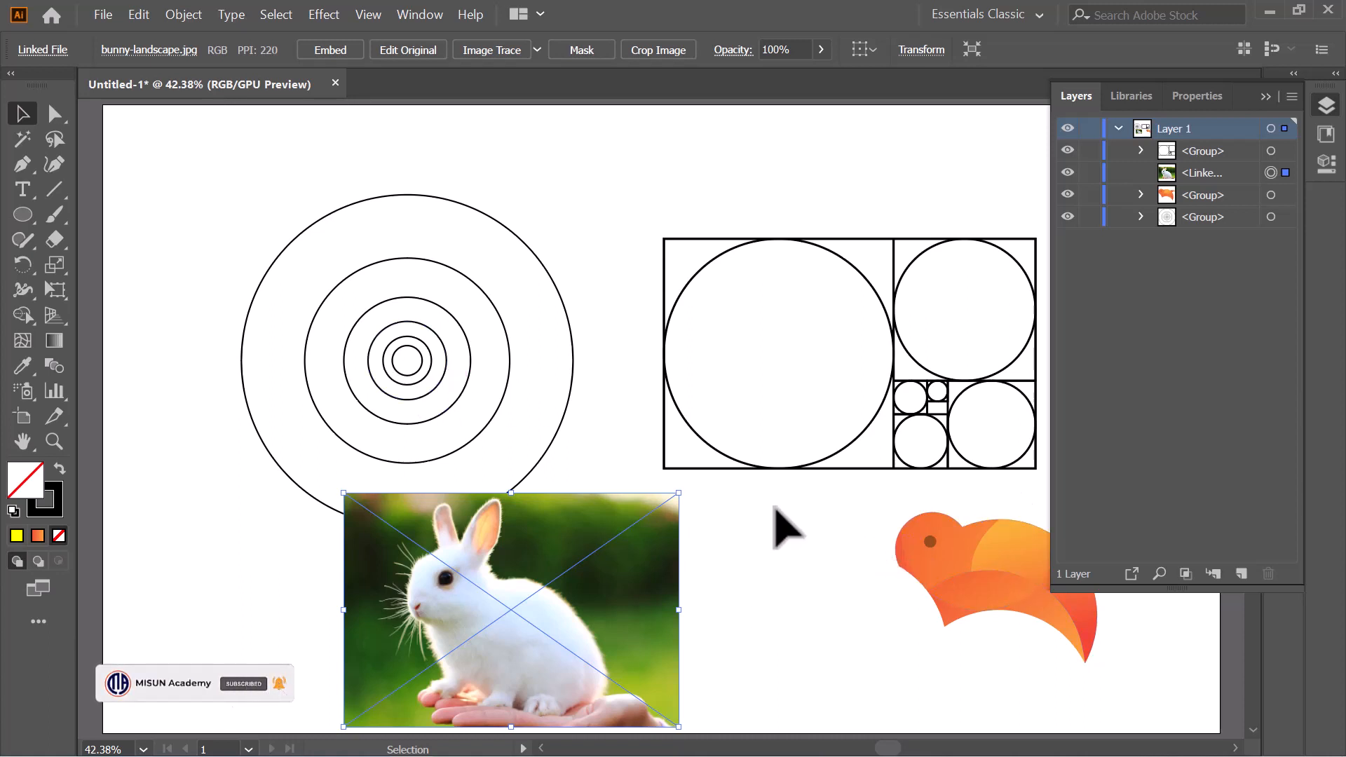
- Delete the golden-ratio rectangle and the orange bird, and move the rabbit photo to the right of the concentric circles
{"action": "left_click_drag", "start_coordinate": [792, 192], "coordinate": [1042, 656]}
{"action": "key", "text": "Delete"}
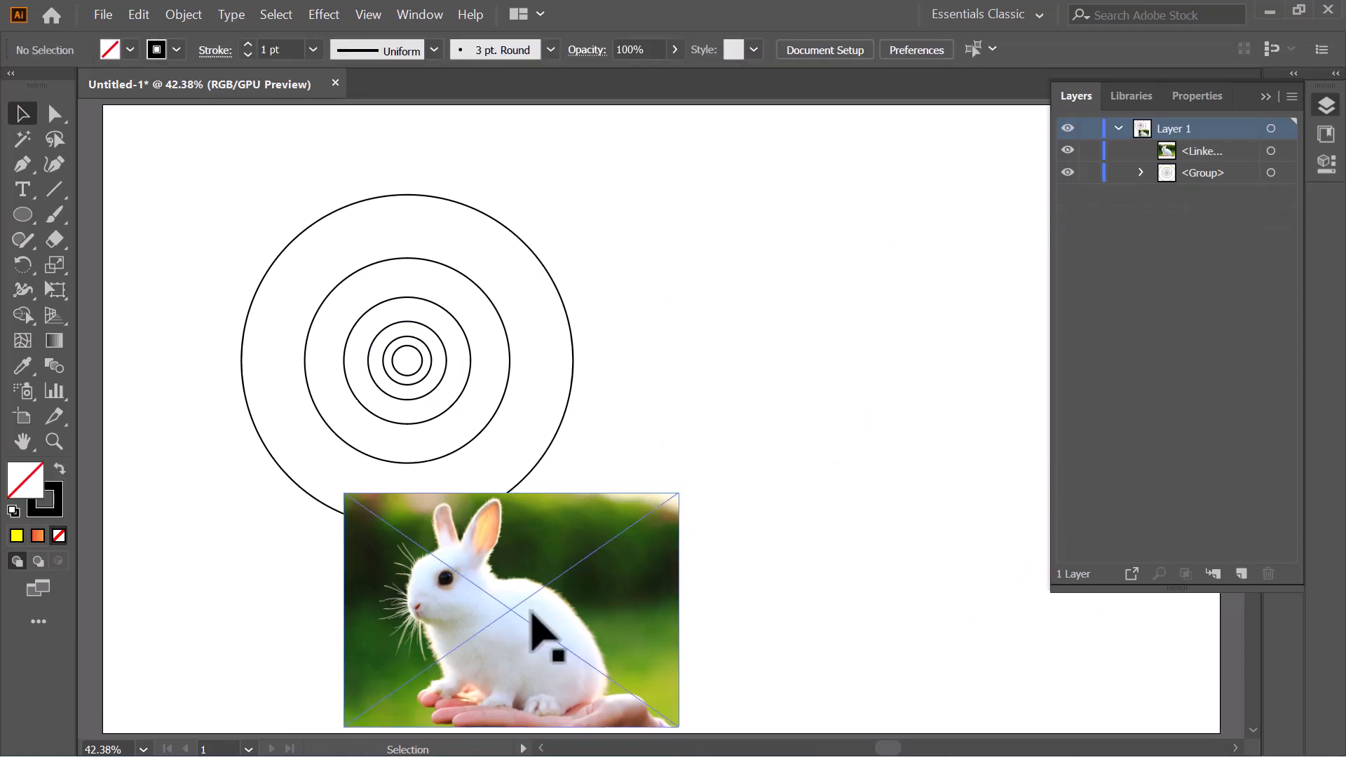
{"action": "left_click_drag", "start_coordinate": [531, 611], "coordinate": [932, 390]}
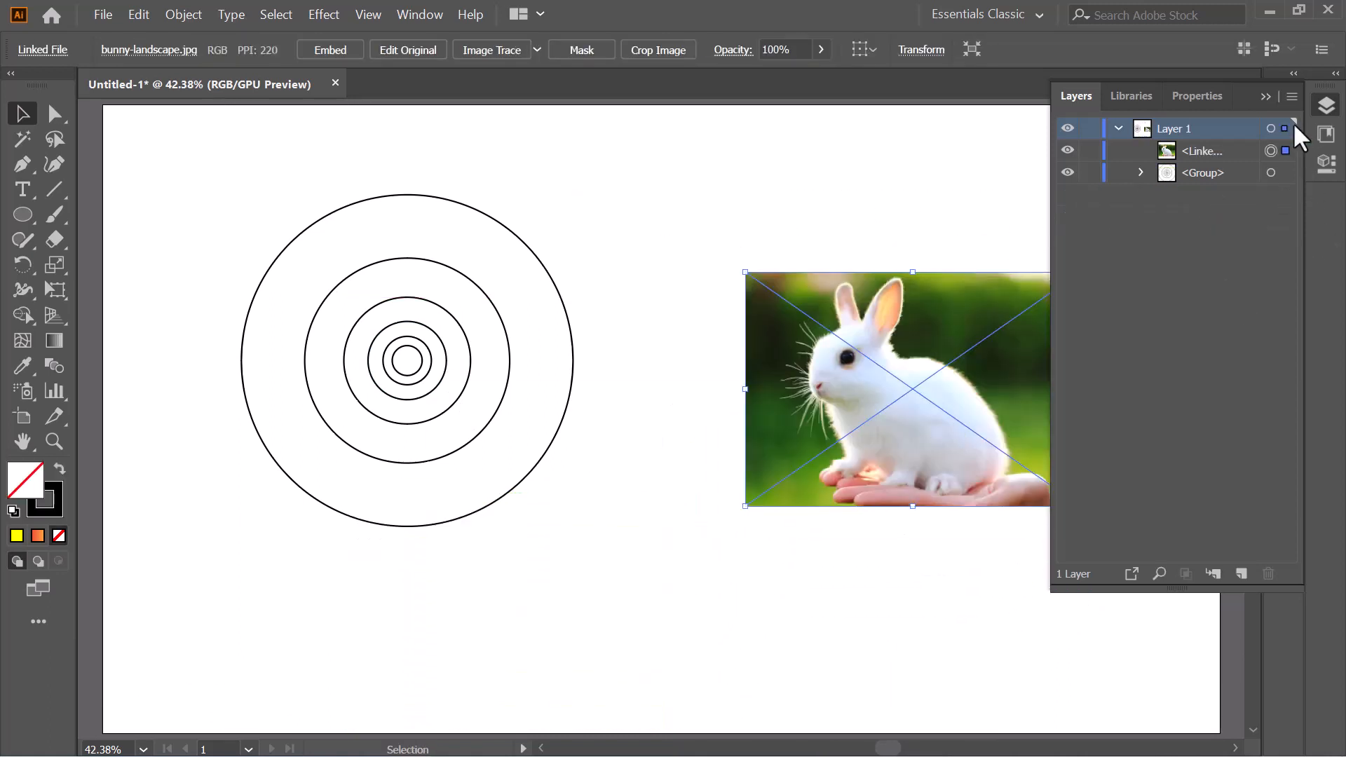
{"action": "left_click", "coordinate": [1268, 98]}
- Shift the concentric circles slightly down and to the left, and ungroup them into separate ellipses
{"action": "left_click_drag", "start_coordinate": [191, 203], "coordinate": [661, 569]}
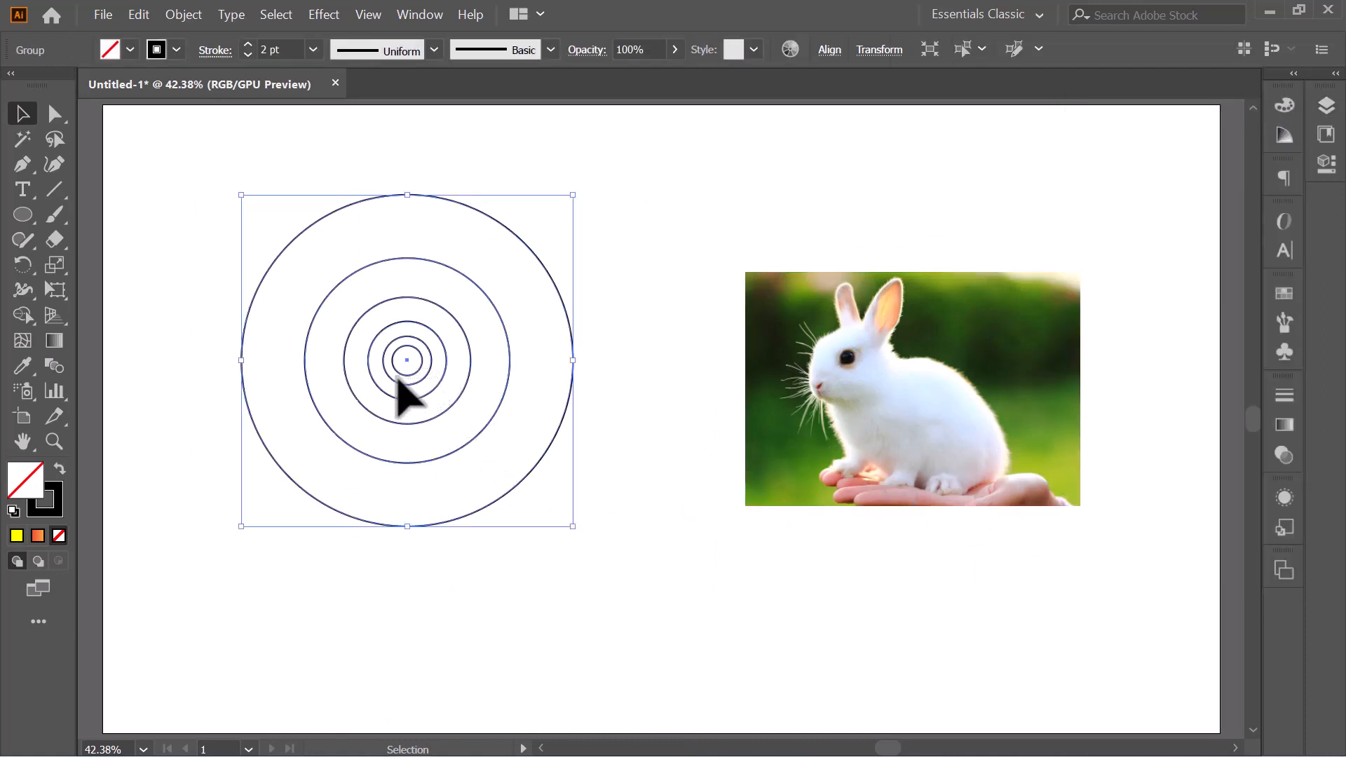
{"action": "left_click_drag", "start_coordinate": [422, 367], "coordinate": [365, 401]}
{"action": "left_click", "coordinate": [1334, 109]}
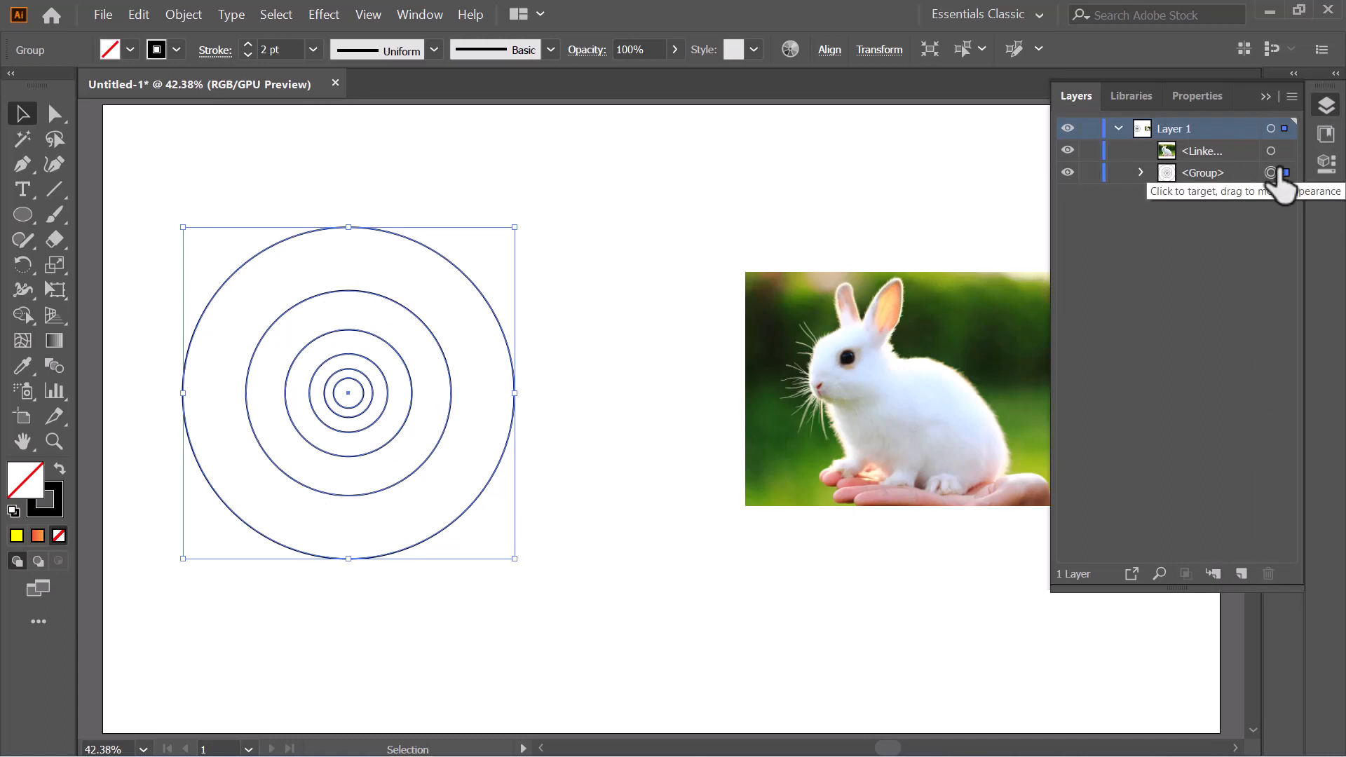
{"action": "right_click", "coordinate": [351, 366]}
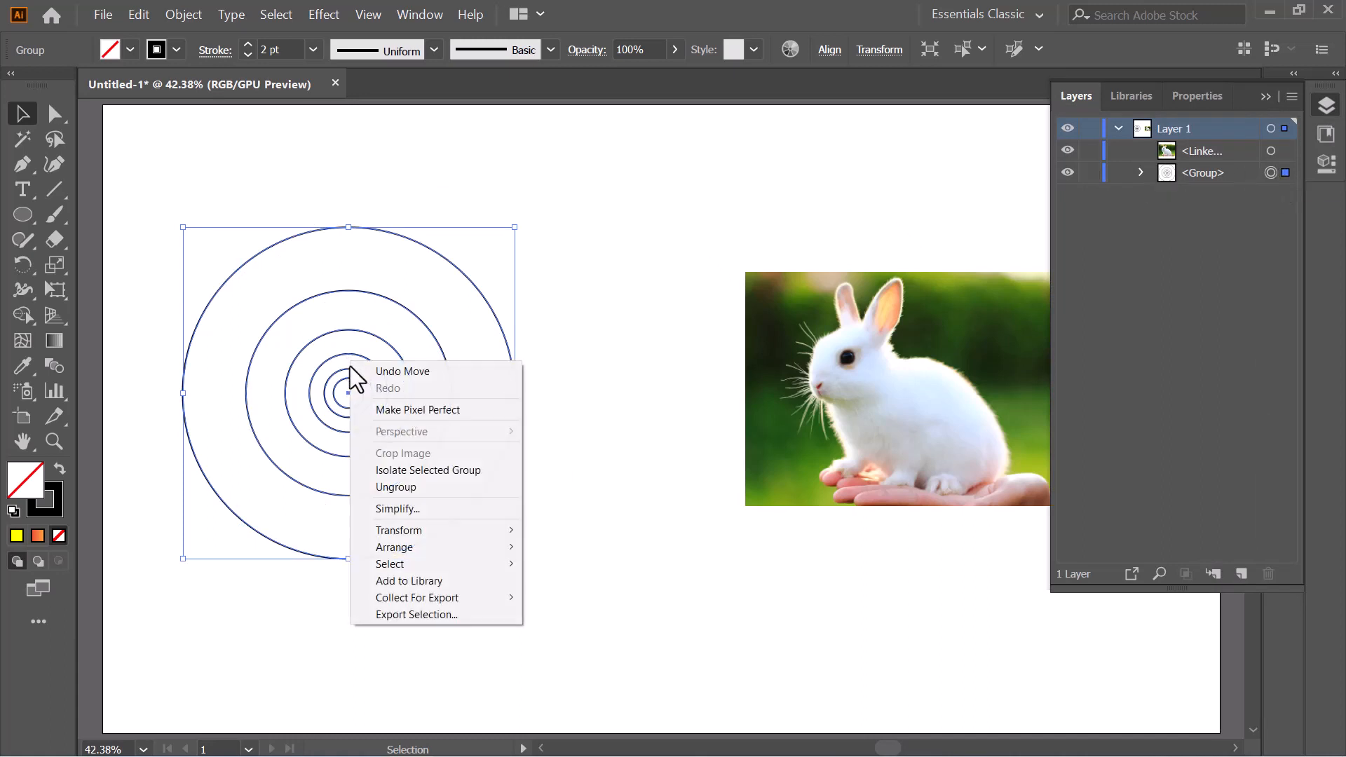
{"action": "left_click", "coordinate": [373, 483]}
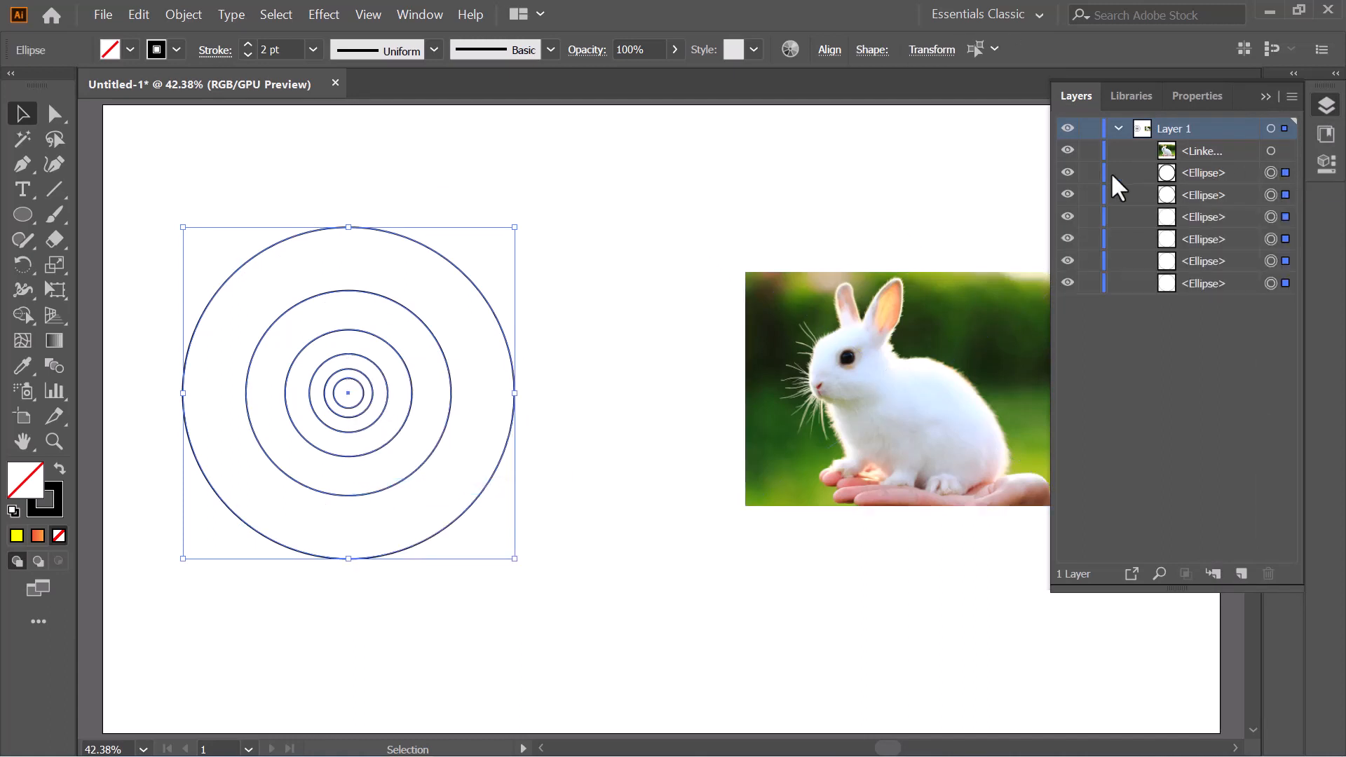
{"action": "left_click", "coordinate": [1265, 97]}
- Enlarge the rabbit photo proportionally and position it beside the concentric circles
{"action": "left_click", "coordinate": [831, 348]}
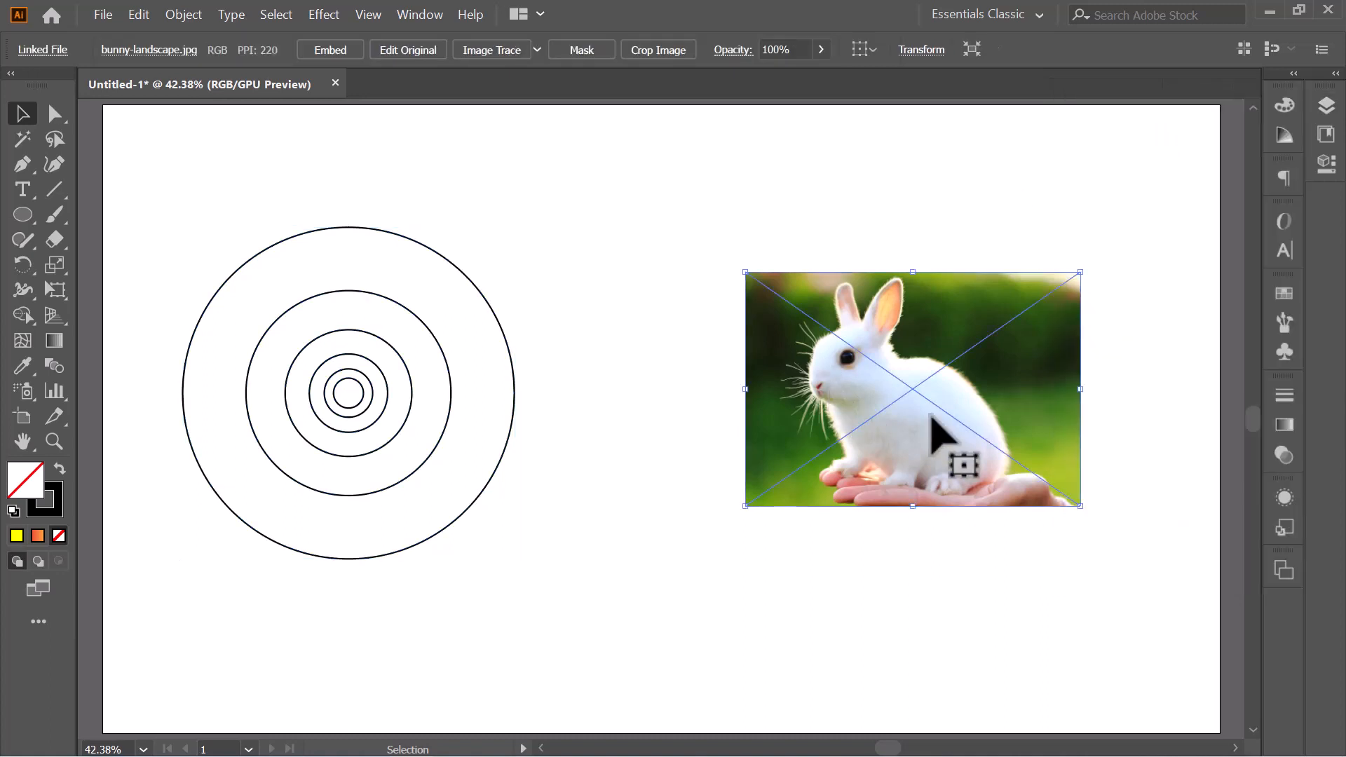
{"action": "left_click_drag", "start_coordinate": [1080, 505], "coordinate": [1186, 582]}
{"action": "left_click_drag", "start_coordinate": [1049, 462], "coordinate": [994, 462]}
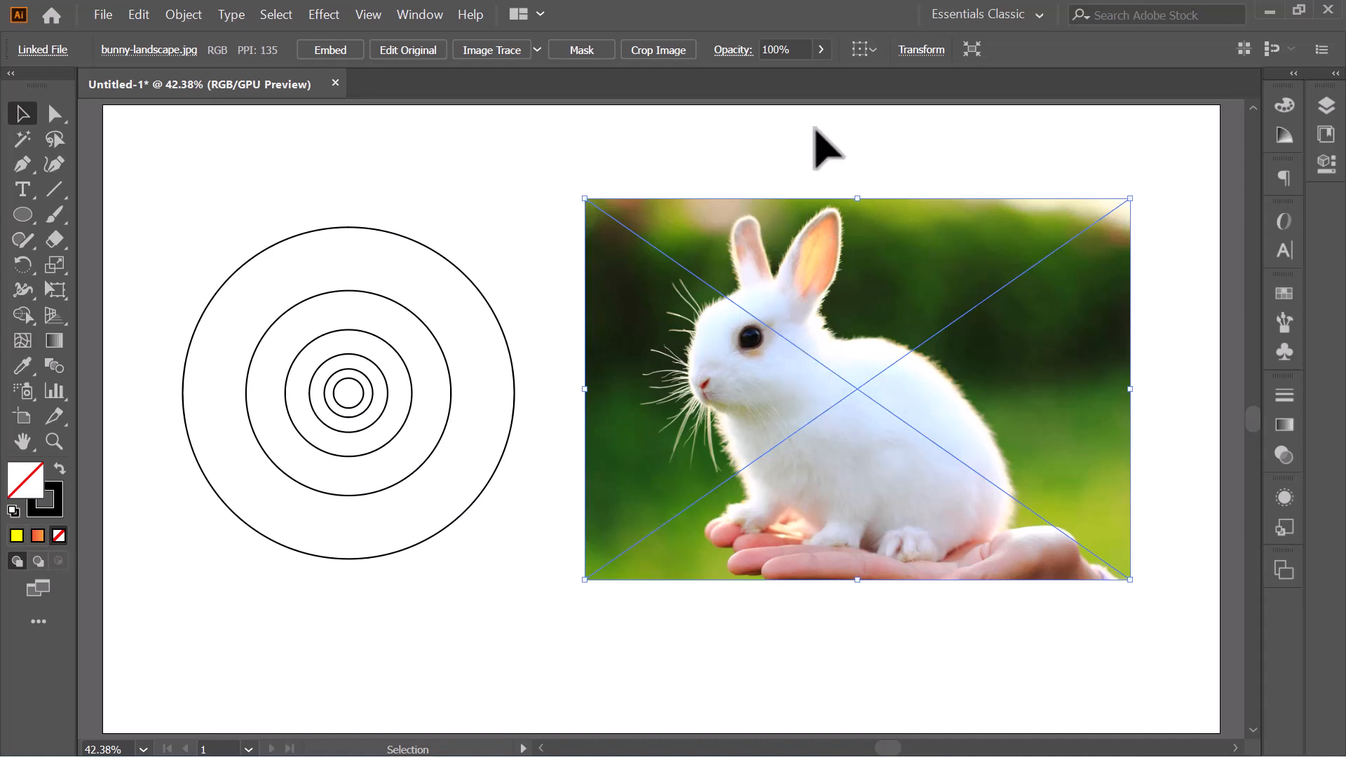
- Set the rabbit photo's opacity to 79% and lock it as a tracing reference
{"action": "left_click", "coordinate": [820, 51]}
{"action": "left_click_drag", "start_coordinate": [780, 75], "coordinate": [801, 73]}
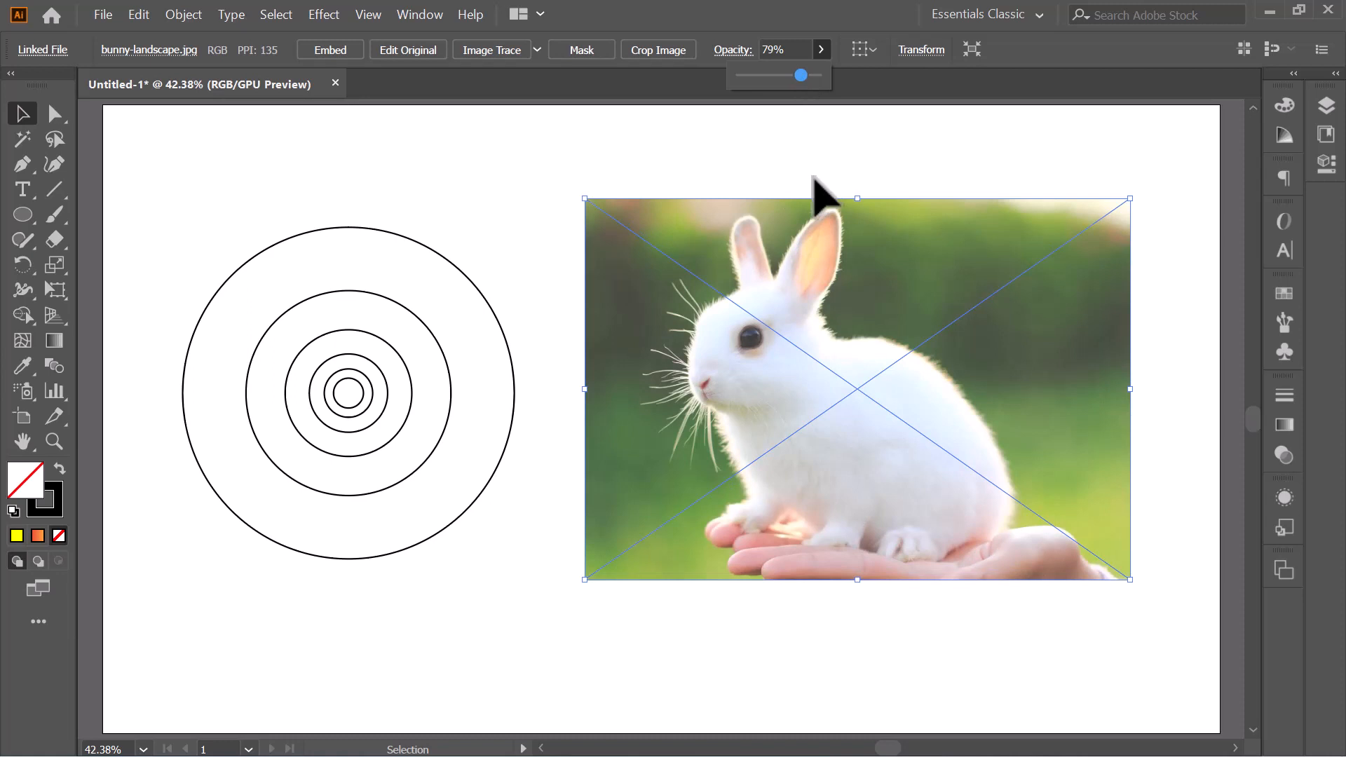
{"action": "left_click", "coordinate": [203, 9]}
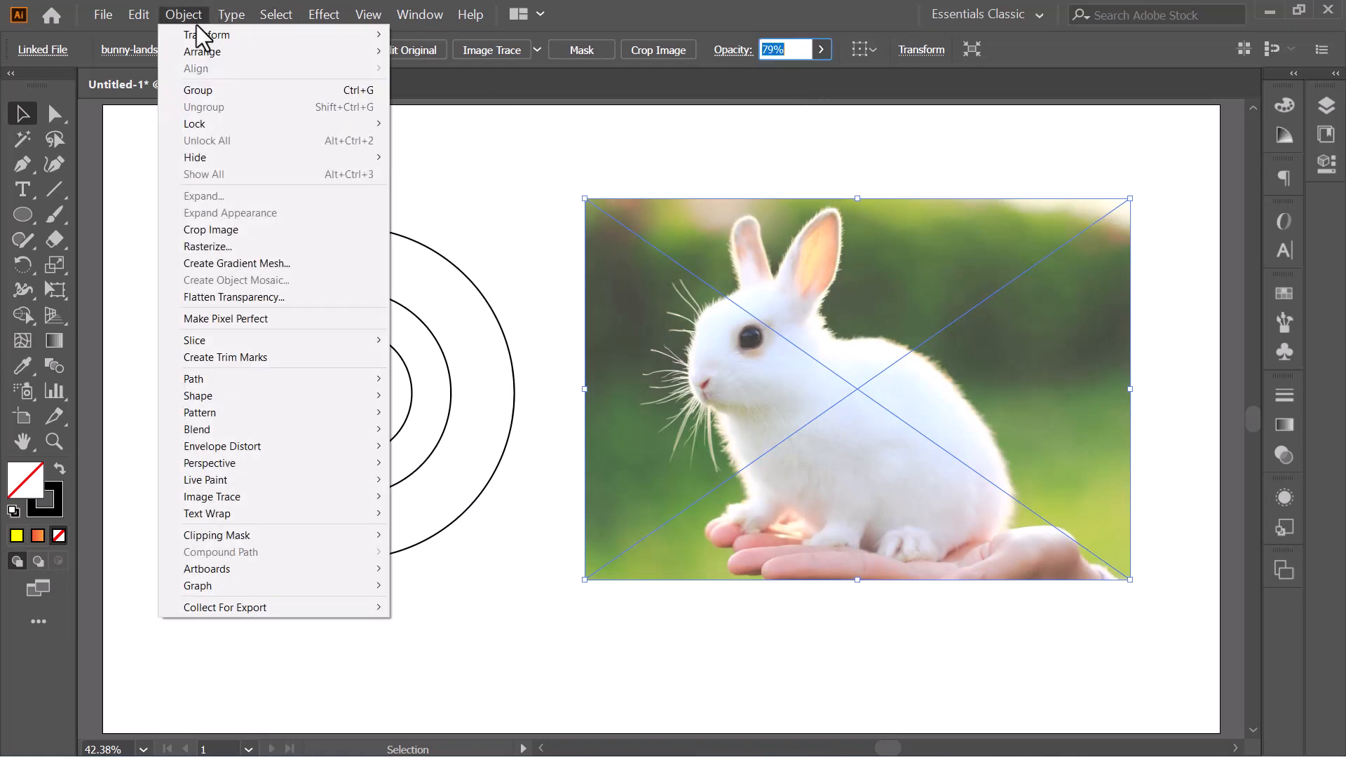
{"action": "mouse_move", "coordinate": [196, 125]}
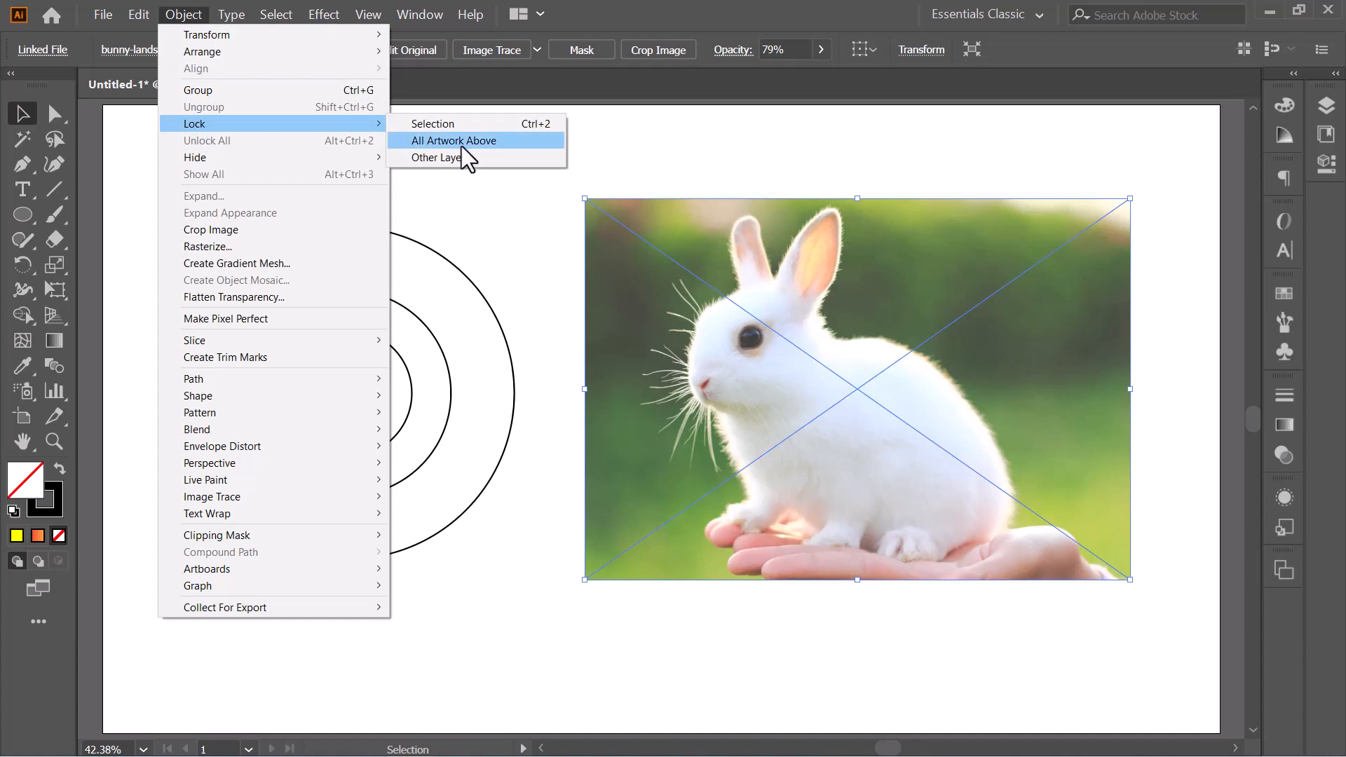
{"action": "left_click", "coordinate": [449, 125]}
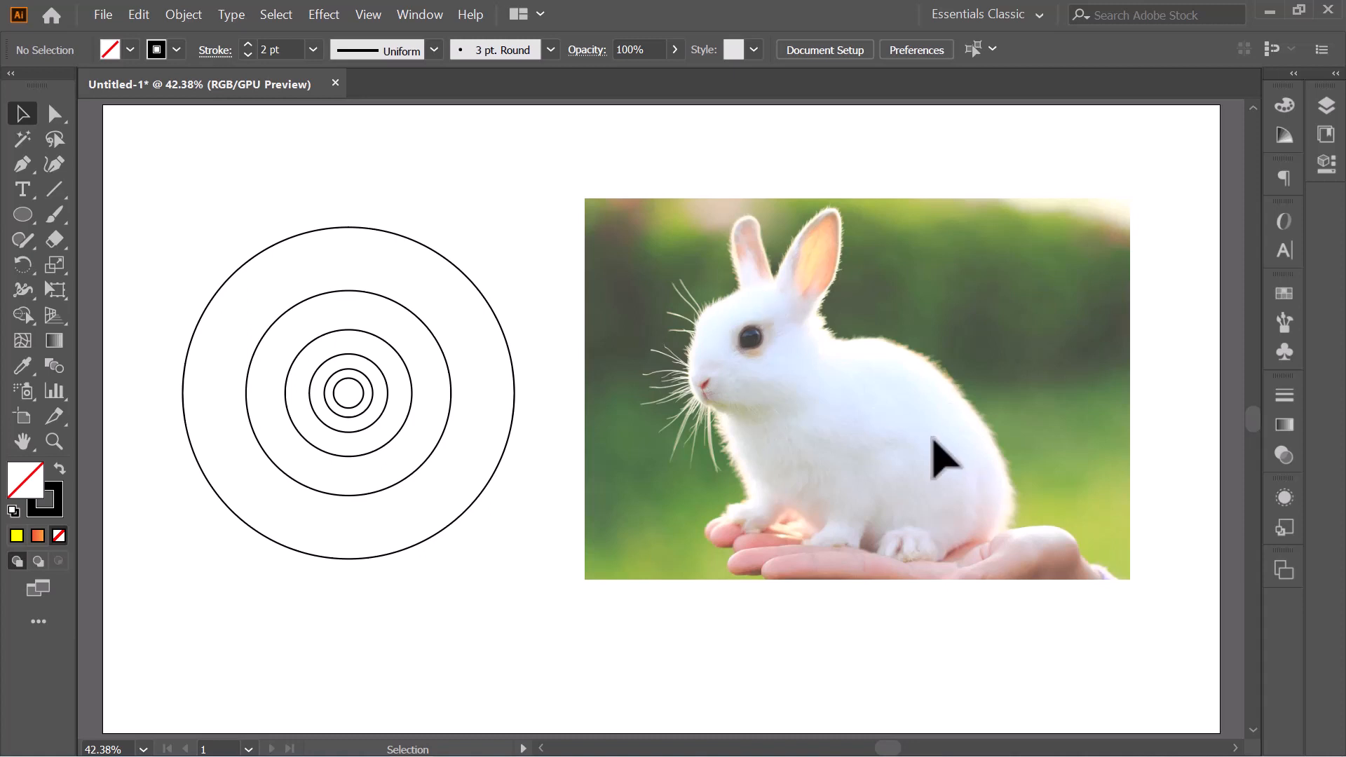
{"action": "left_click", "coordinate": [53, 215]}
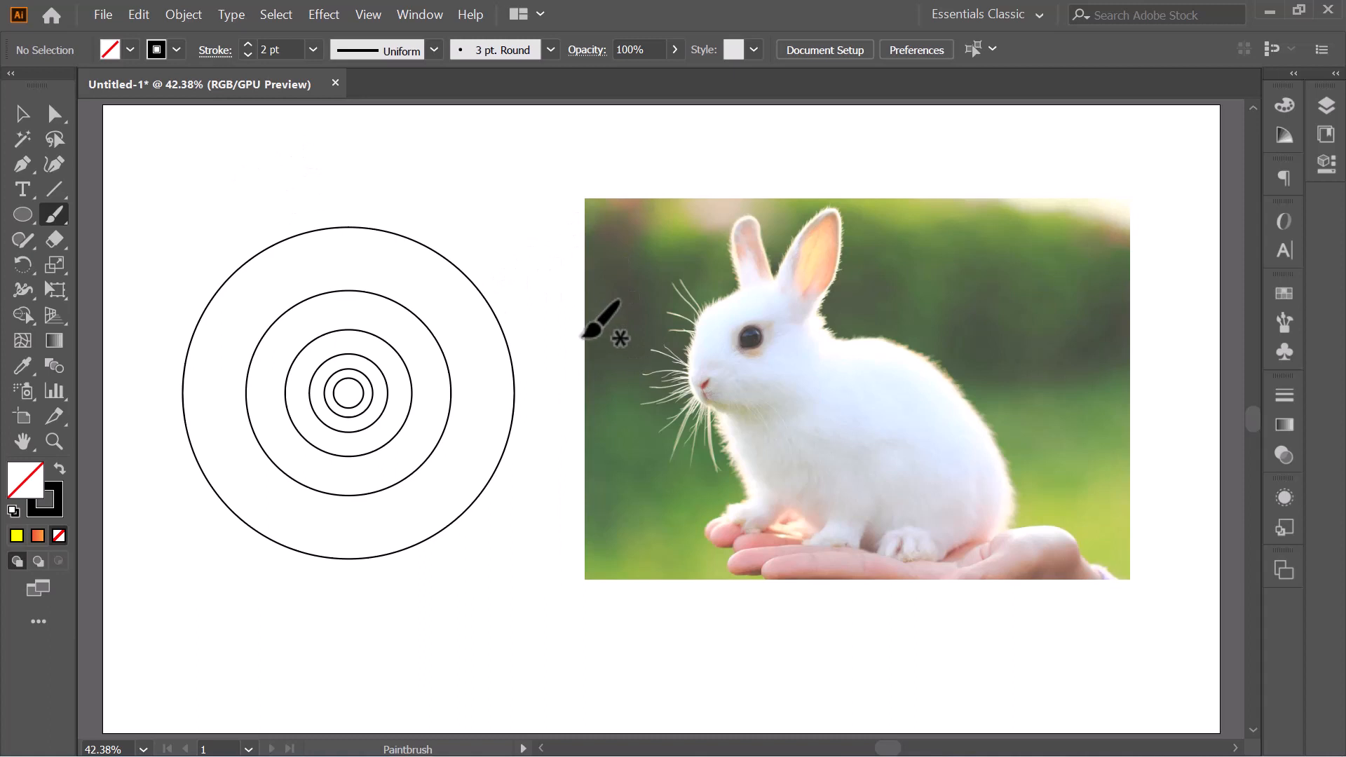
{"action": "mouse_move", "coordinate": [471, 161]}
{"action": "left_mouse_down"}
{"action": "mouse_move", "coordinate": [566, 169]}
{"action": "mouse_move", "coordinate": [592, 364]}
{"action": "left_mouse_up"}
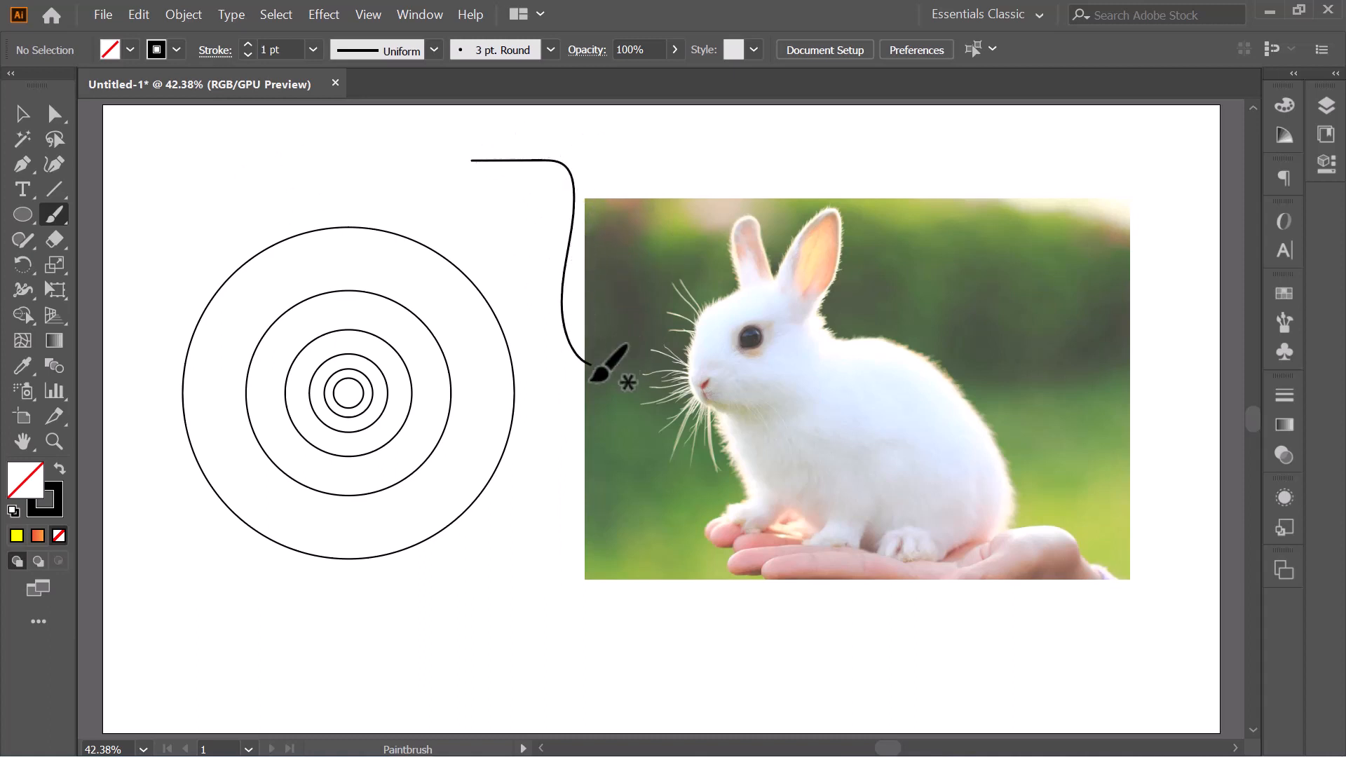
{"action": "key", "text": "ctrl+z"}
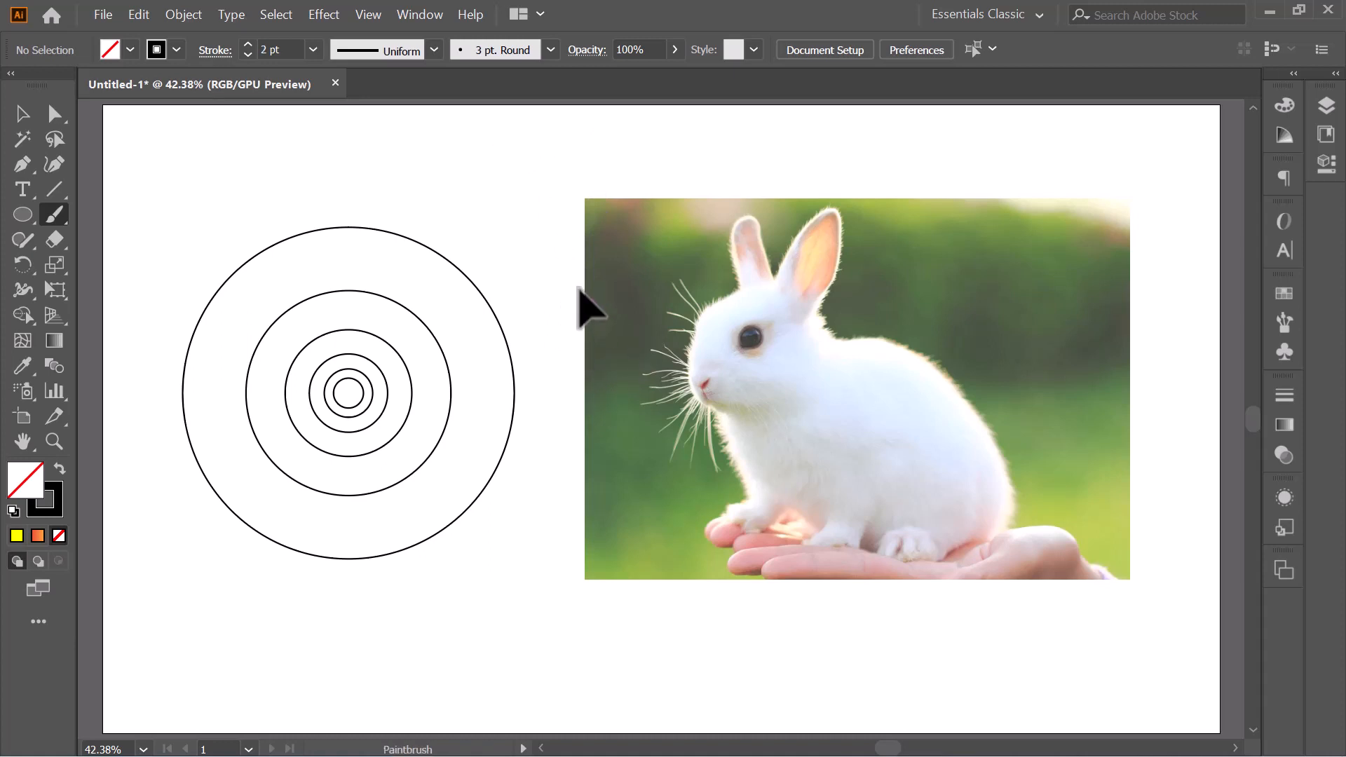
- Set the Paintbrush tool's fidelity to Smooth
{"action": "left_click", "coordinate": [54, 214]}
{"action": "double_click", "coordinate": [54, 214]}
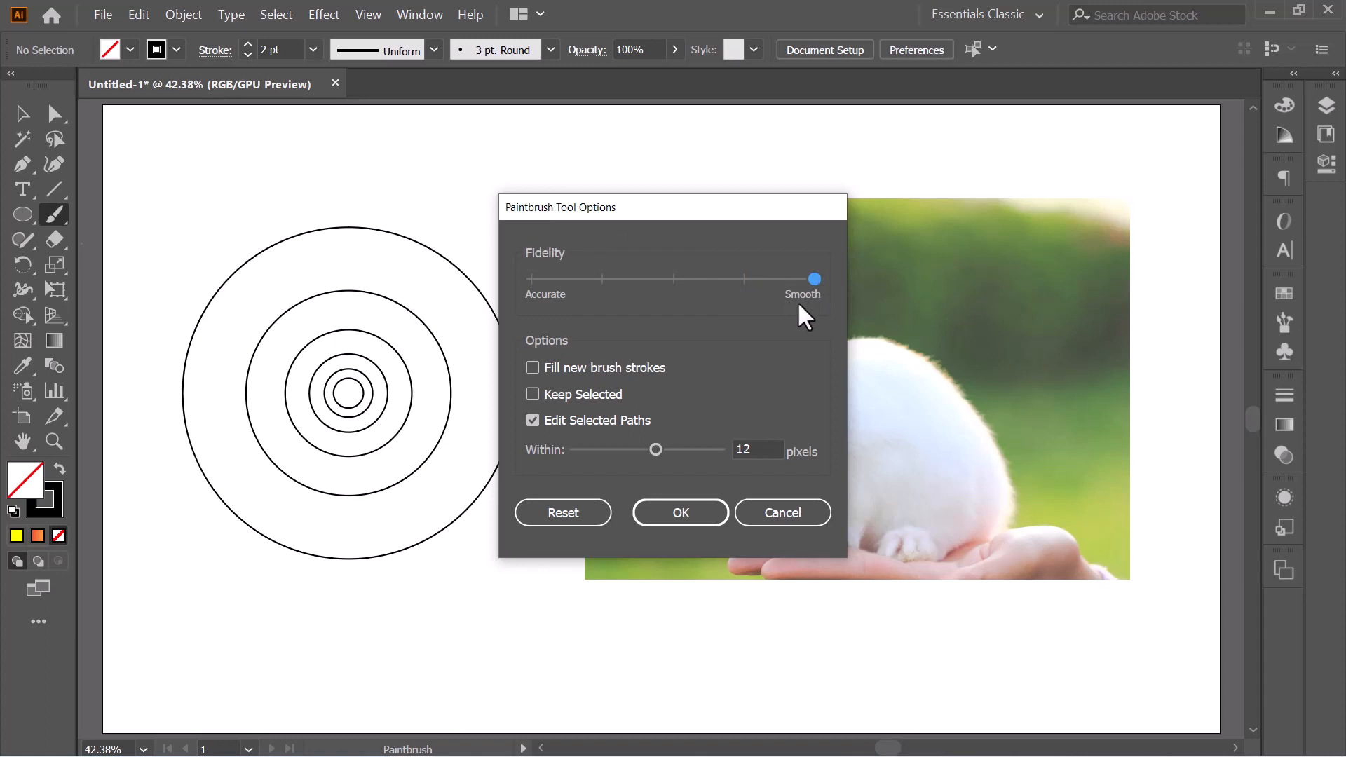
{"action": "left_click", "coordinate": [674, 511]}
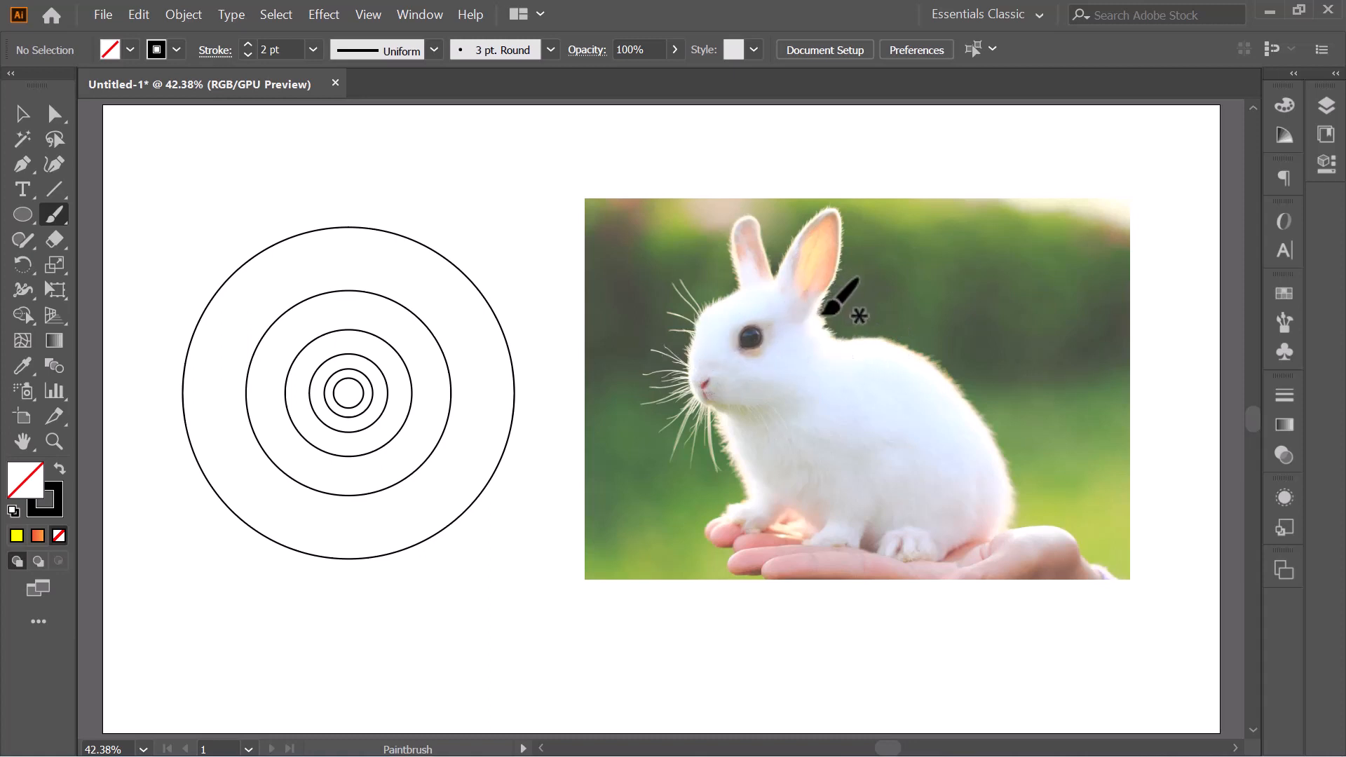
- Trace the rabbit with smooth Paintbrush strokes: head and chest, back, belly, a wing-like curve across the body, and a short cheek arc
{"action": "mouse_move", "coordinate": [832, 335]}
{"action": "left_mouse_down"}
{"action": "mouse_move", "coordinate": [788, 289]}
{"action": "mouse_move", "coordinate": [737, 284]}
{"action": "mouse_move", "coordinate": [701, 307]}
{"action": "mouse_move", "coordinate": [687, 342]}
{"action": "mouse_move", "coordinate": [696, 388]}
{"action": "mouse_move", "coordinate": [744, 498]}
{"action": "left_mouse_up"}
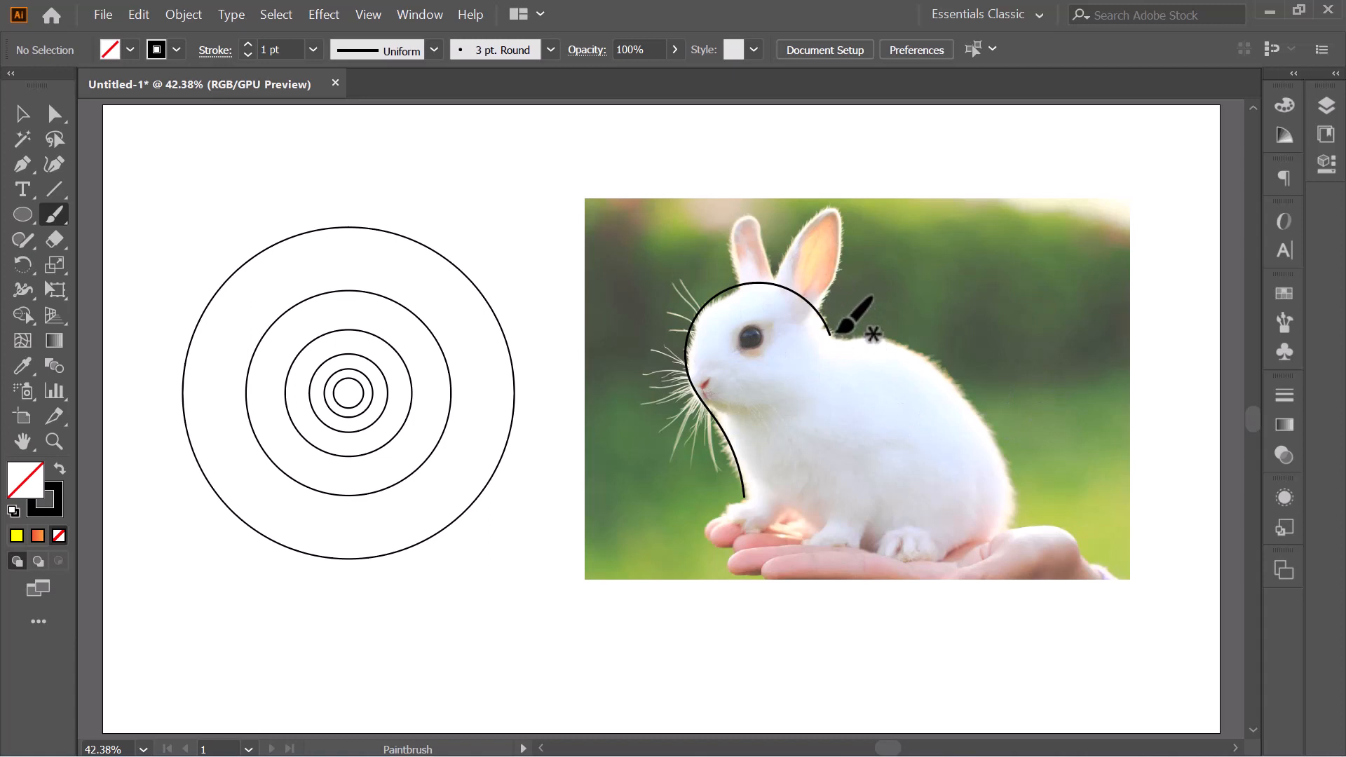
{"action": "mouse_move", "coordinate": [833, 334]}
{"action": "left_mouse_down"}
{"action": "mouse_move", "coordinate": [915, 350]}
{"action": "mouse_move", "coordinate": [971, 405]}
{"action": "mouse_move", "coordinate": [997, 473]}
{"action": "mouse_move", "coordinate": [985, 578]}
{"action": "left_mouse_up"}
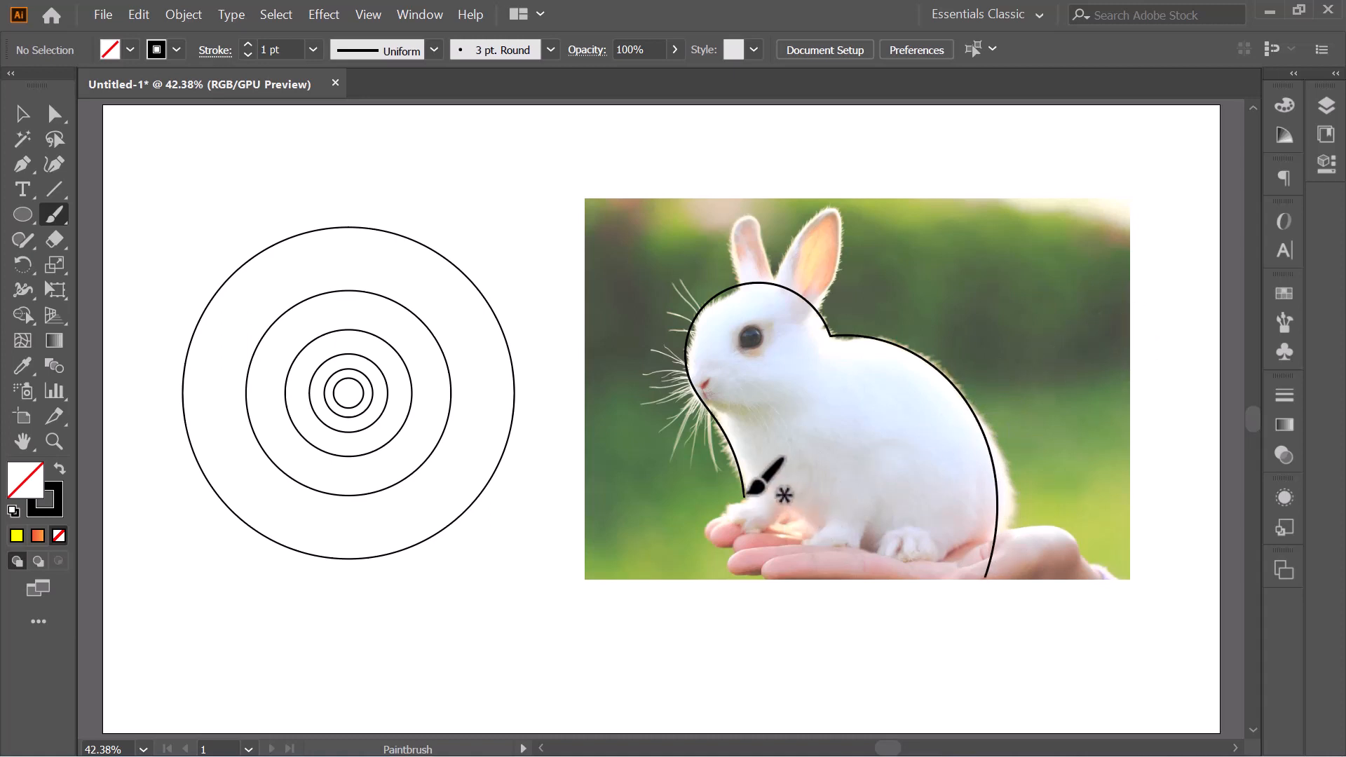
{"action": "mouse_move", "coordinate": [744, 496]}
{"action": "left_mouse_down"}
{"action": "mouse_move", "coordinate": [857, 509]}
{"action": "mouse_move", "coordinate": [940, 548]}
{"action": "mouse_move", "coordinate": [976, 589]}
{"action": "left_mouse_up"}
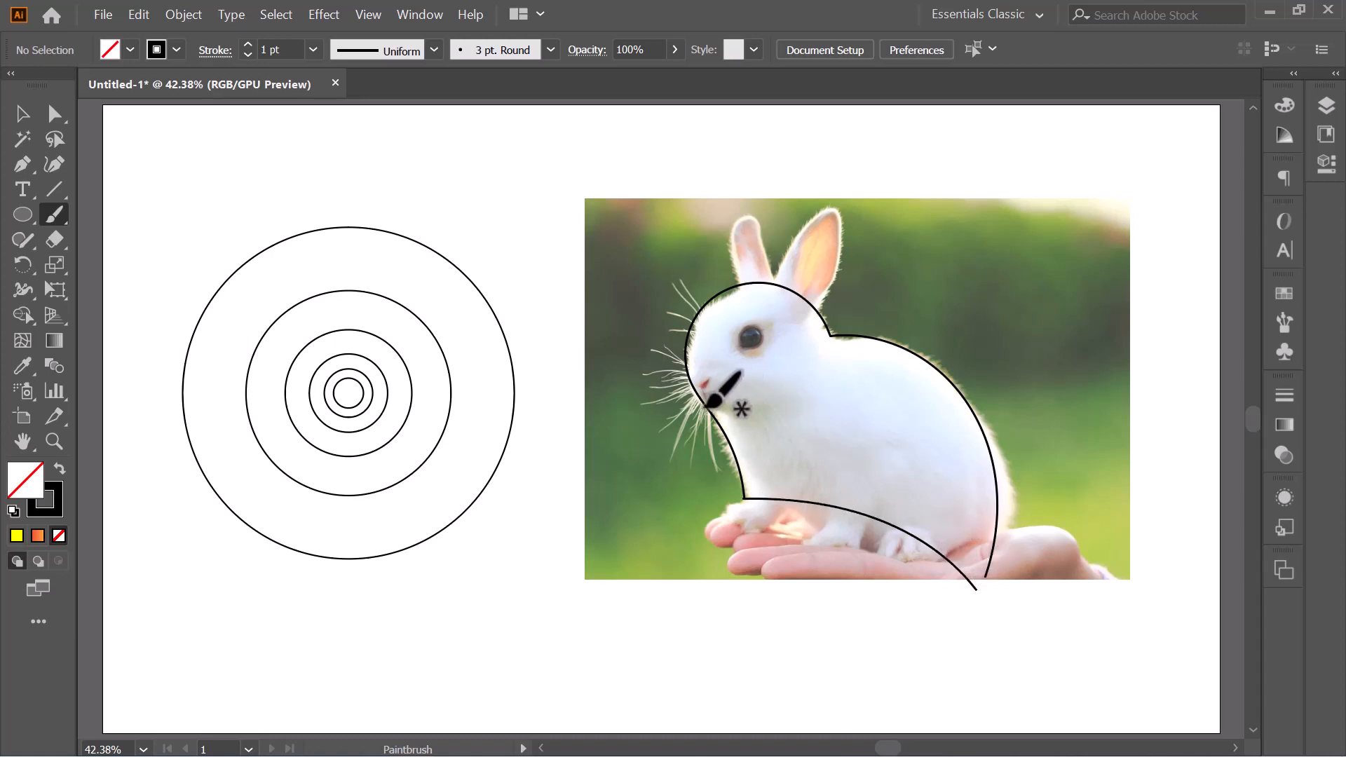
{"action": "mouse_move", "coordinate": [703, 404]}
{"action": "left_mouse_down"}
{"action": "mouse_move", "coordinate": [844, 423]}
{"action": "mouse_move", "coordinate": [916, 471]}
{"action": "mouse_move", "coordinate": [979, 588]}
{"action": "left_mouse_up"}
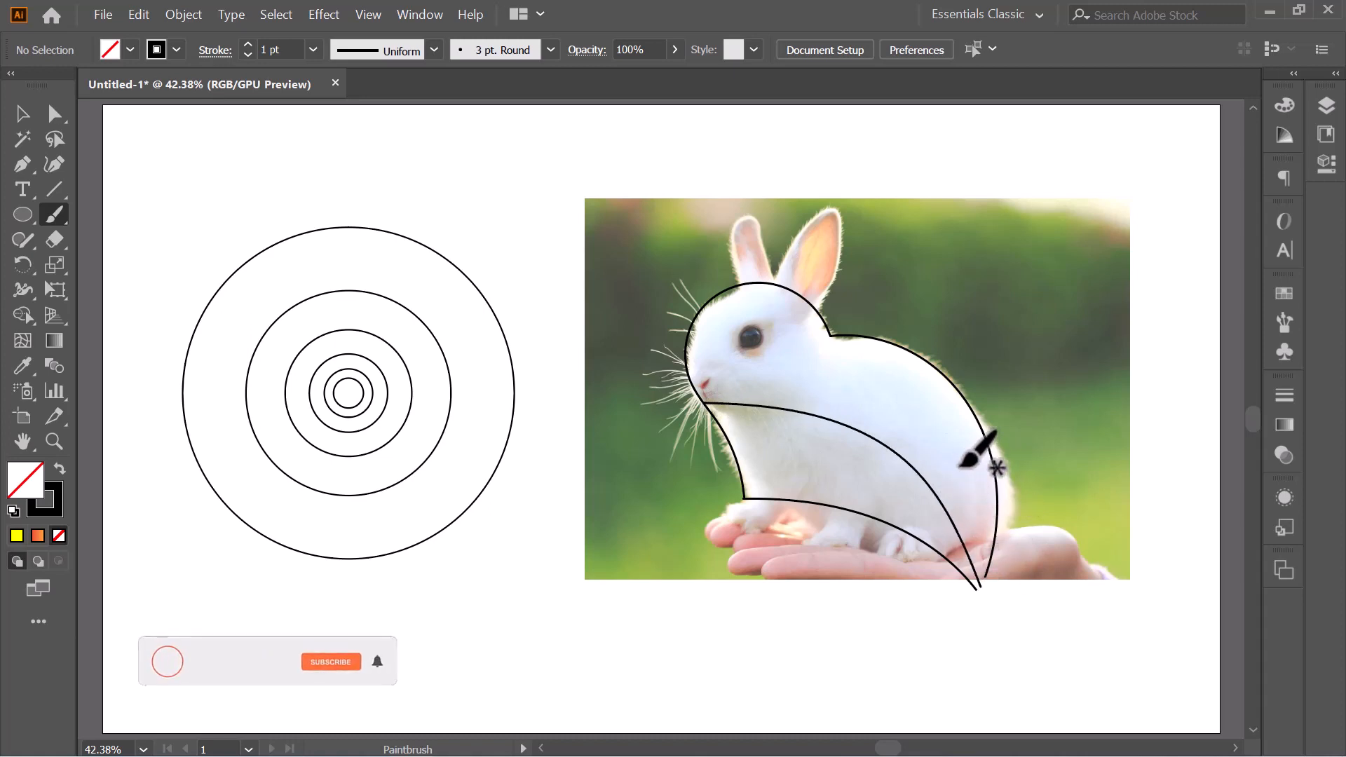
{"action": "mouse_move", "coordinate": [771, 401]}
{"action": "left_mouse_down"}
{"action": "mouse_move", "coordinate": [806, 382]}
{"action": "mouse_move", "coordinate": [829, 341]}
{"action": "left_mouse_up"}
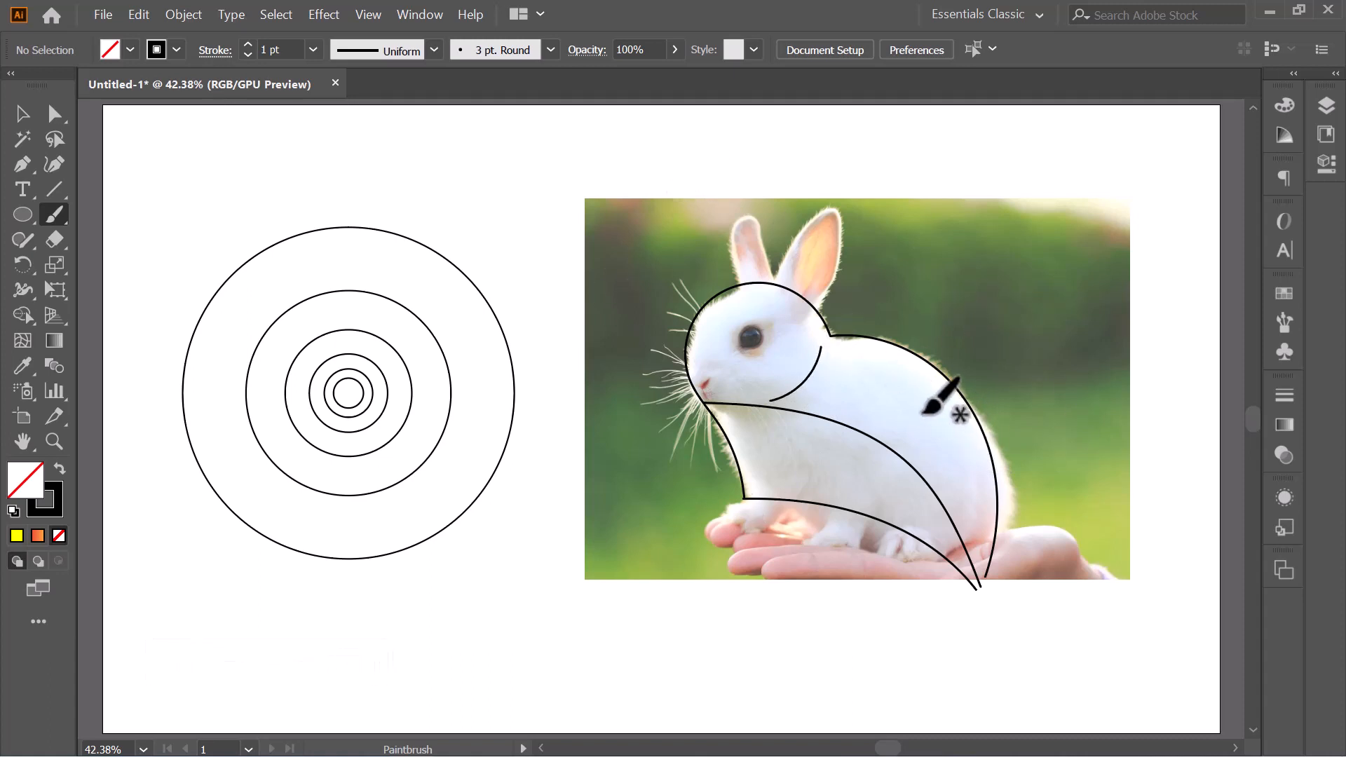
- Unlock and delete the rabbit photo beneath the traced lines
{"action": "left_click", "coordinate": [15, 117]}
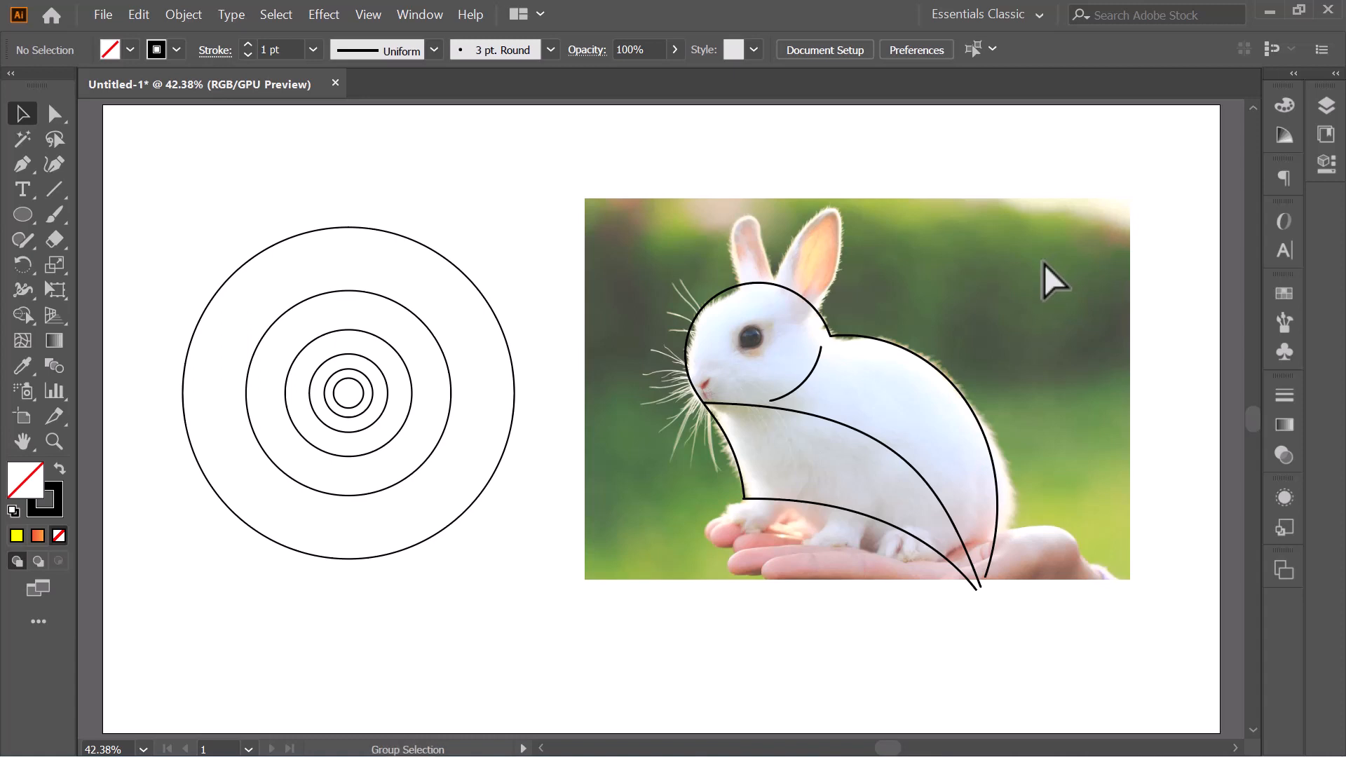
{"action": "left_click", "coordinate": [1043, 263]}
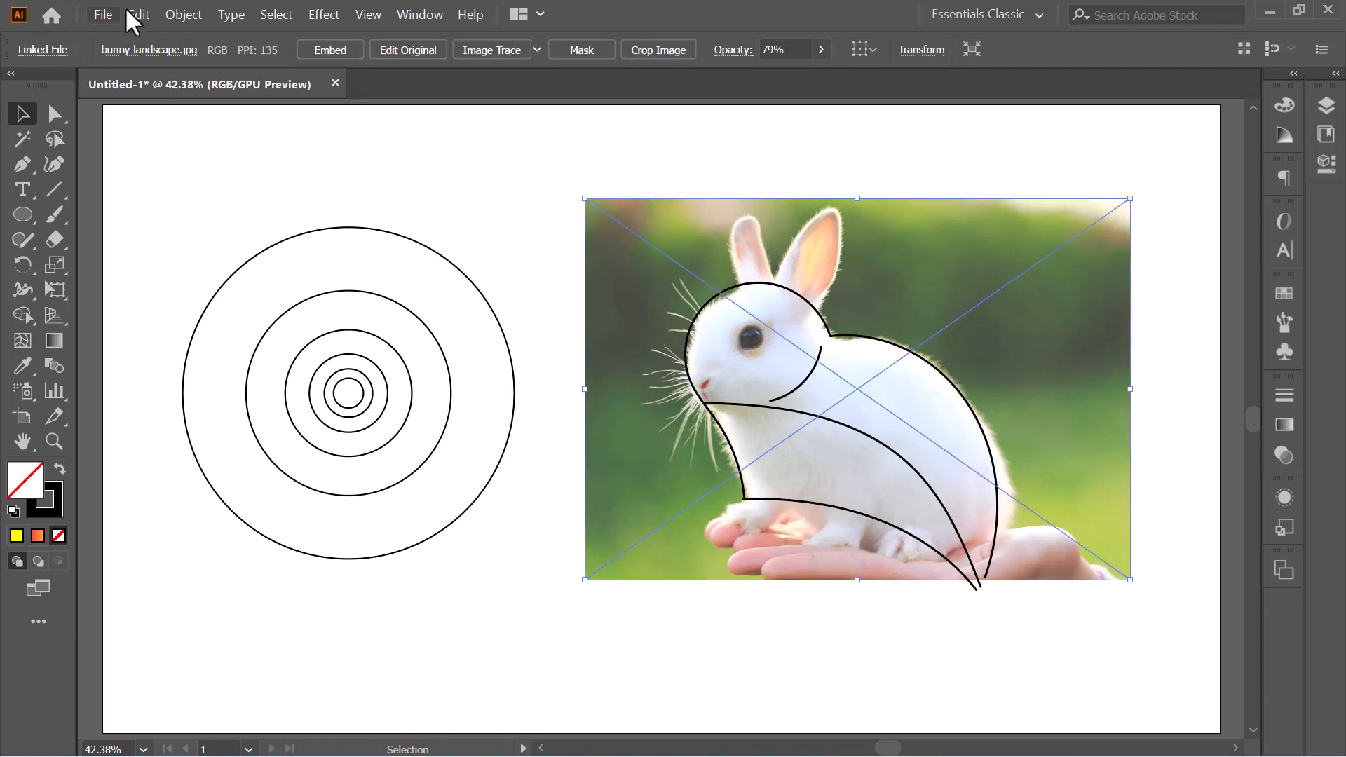
{"action": "left_click", "coordinate": [180, 14]}
{"action": "mouse_move", "coordinate": [228, 127]}
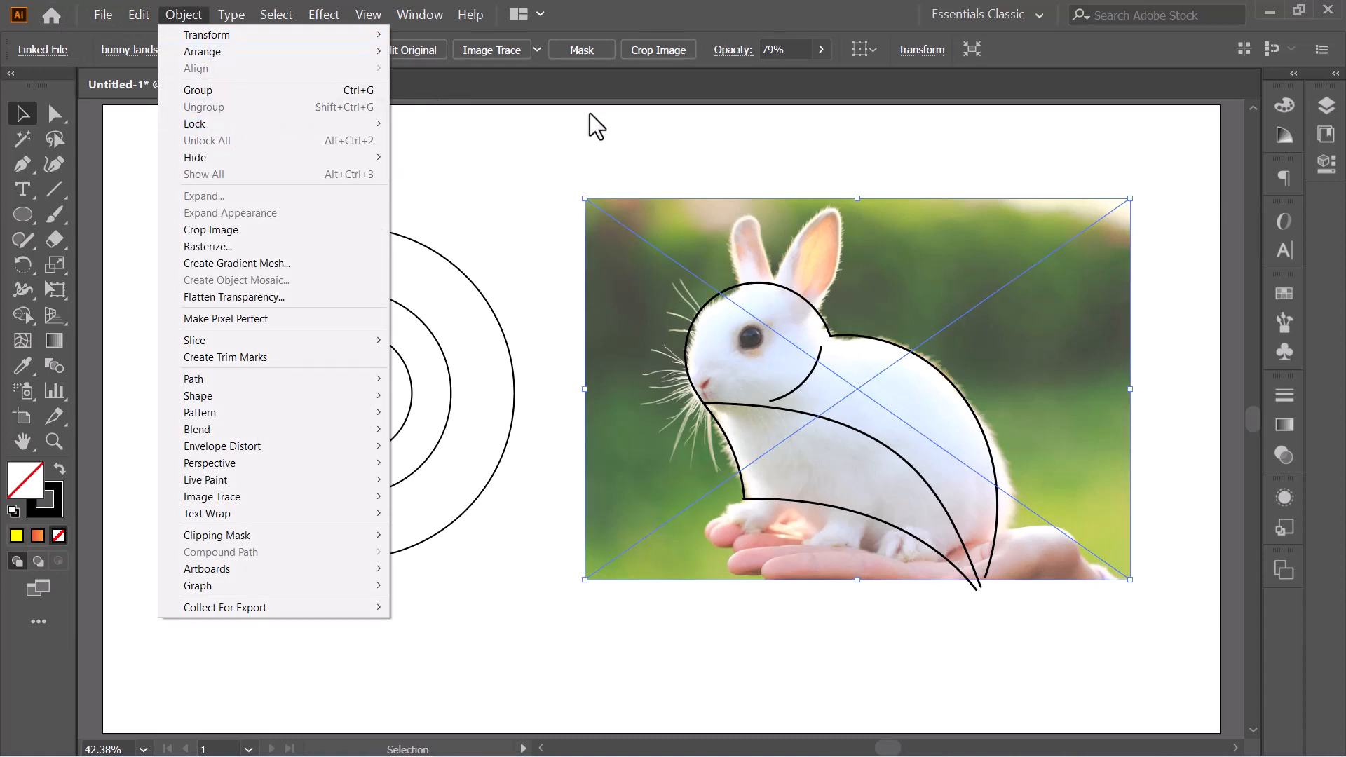
{"action": "left_click", "coordinate": [626, 116]}
{"action": "left_click", "coordinate": [1085, 288]}
{"action": "key", "text": "Delete"}
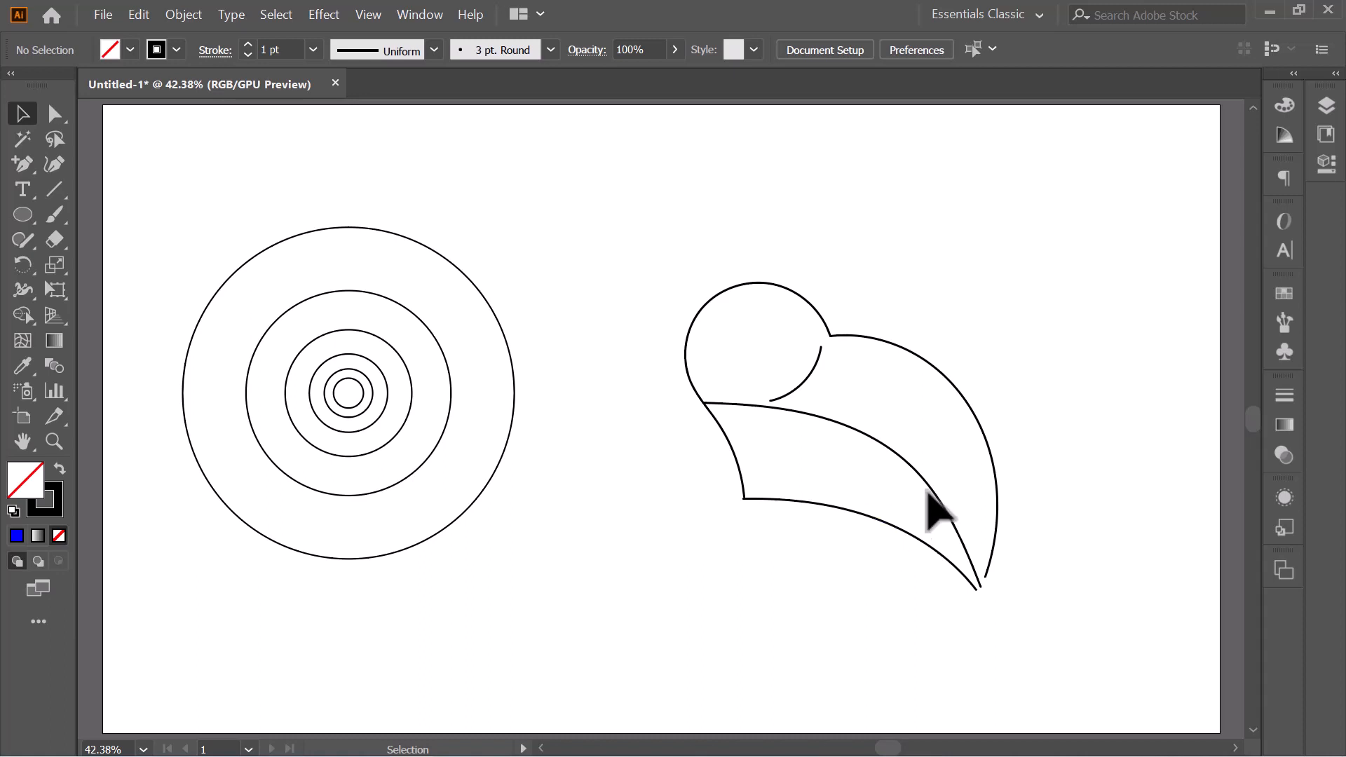
- Scale down the whole traced sketch and fit it over the concentric circles so its back curve follows the second-largest circle
{"action": "left_click_drag", "start_coordinate": [630, 260], "coordinate": [1082, 625]}
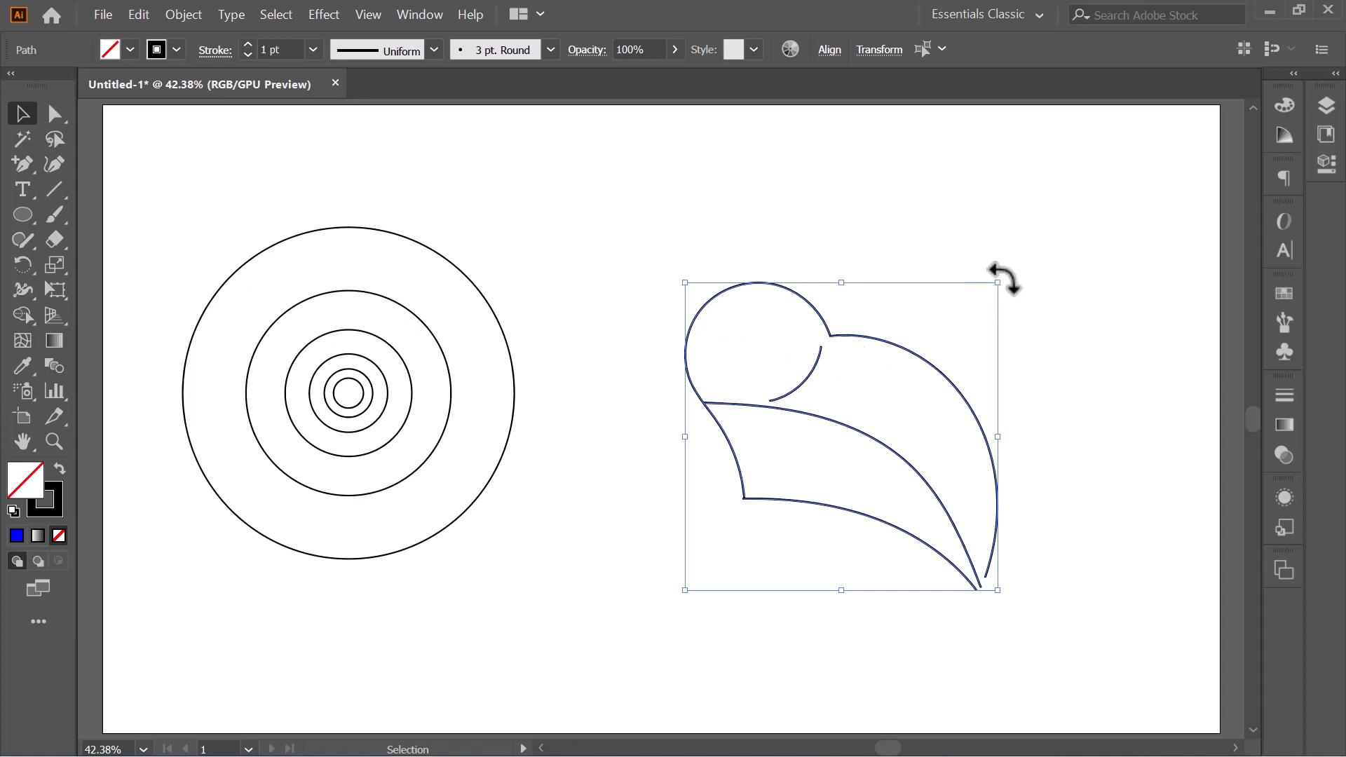
{"action": "left_click_drag", "start_coordinate": [996, 283], "coordinate": [940, 339]}
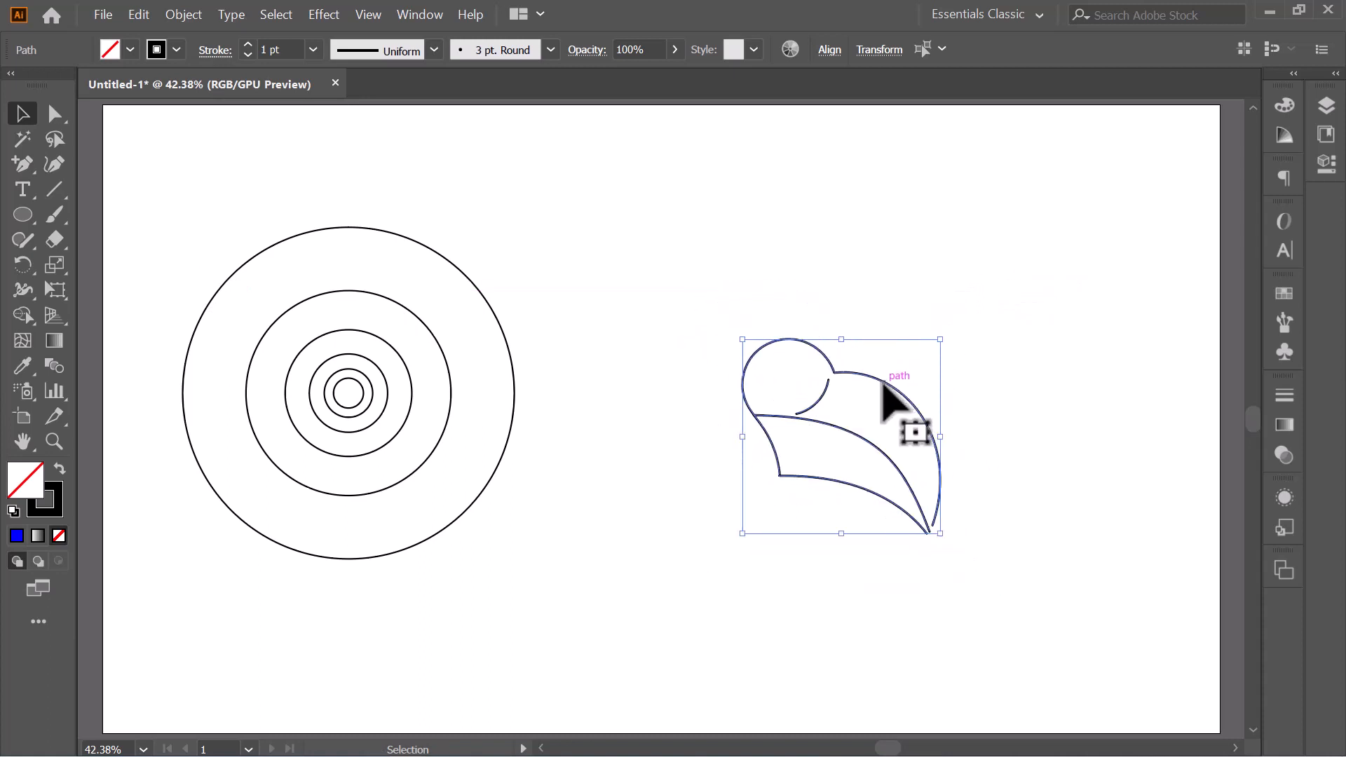
{"action": "left_click_drag", "start_coordinate": [885, 383], "coordinate": [387, 353]}
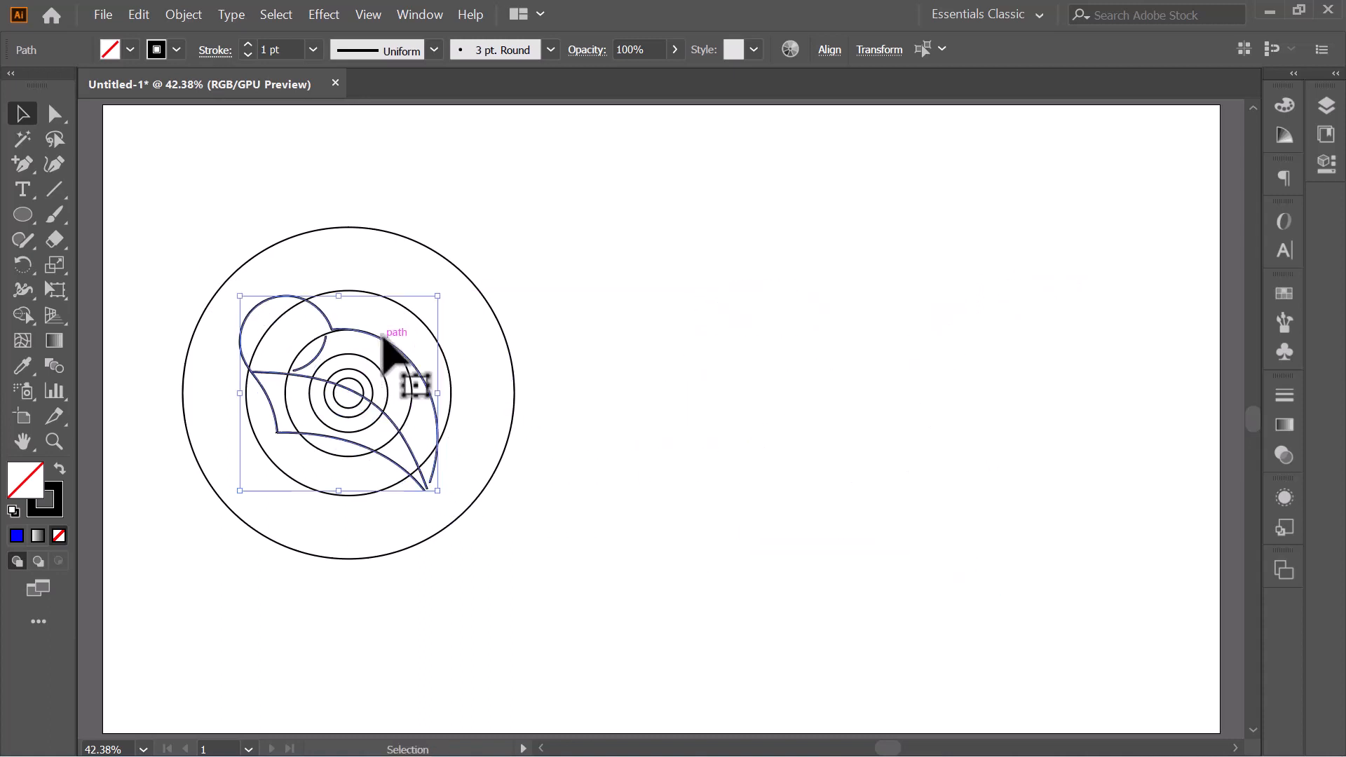
{"action": "left_click_drag", "start_coordinate": [440, 303], "coordinate": [452, 280]}
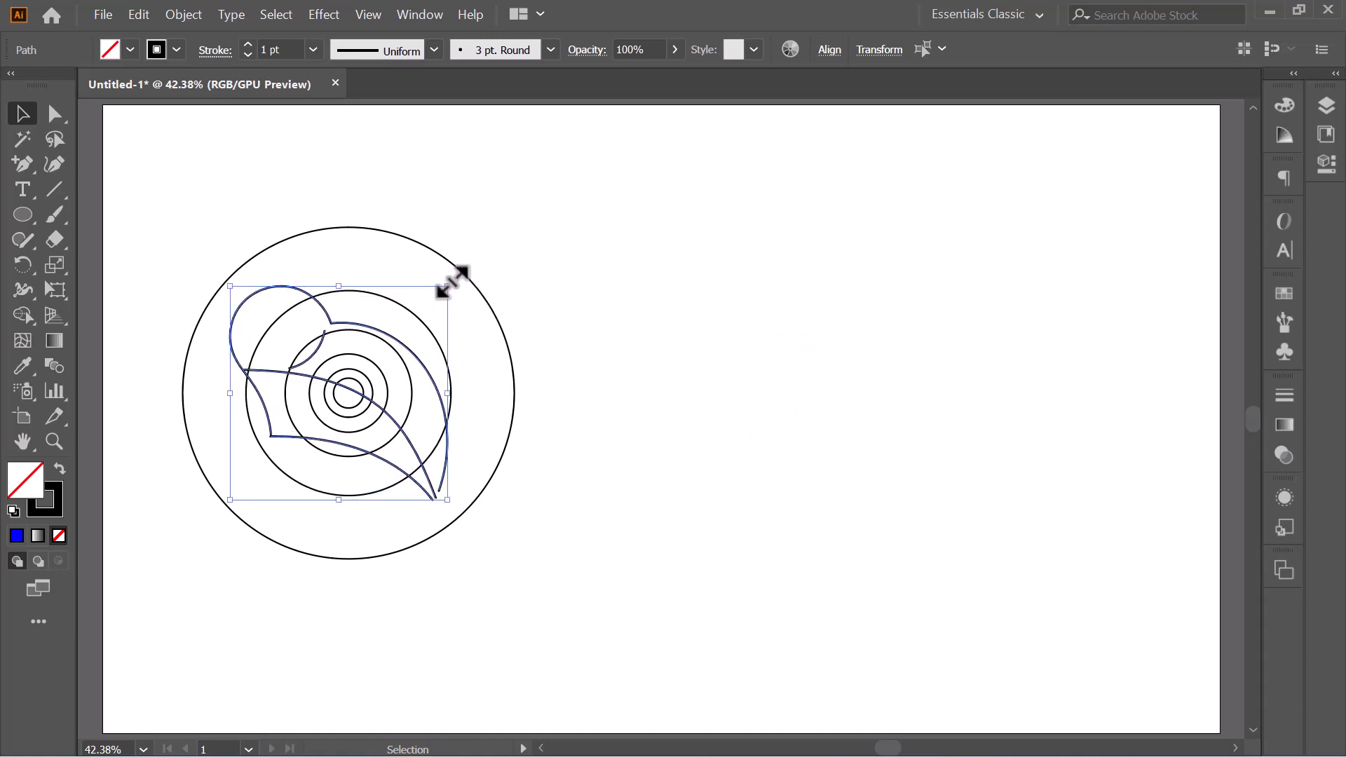
- Move the traced rabbit sketch to the blank area beside the concentric circles and set its stroke colour to green
{"action": "left_click_drag", "start_coordinate": [430, 376], "coordinate": [907, 389]}
{"action": "left_click", "coordinate": [1023, 368]}
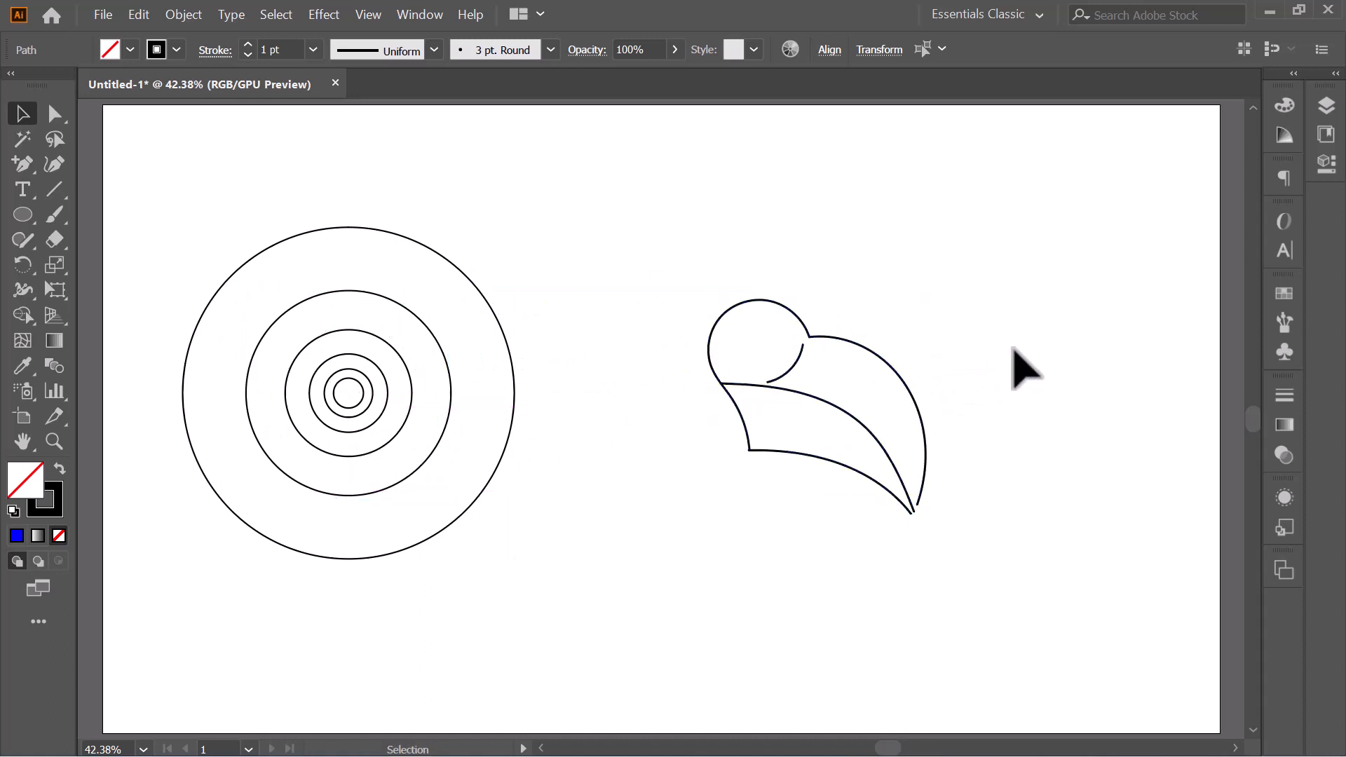
{"action": "left_click_drag", "start_coordinate": [600, 241], "coordinate": [942, 534]}
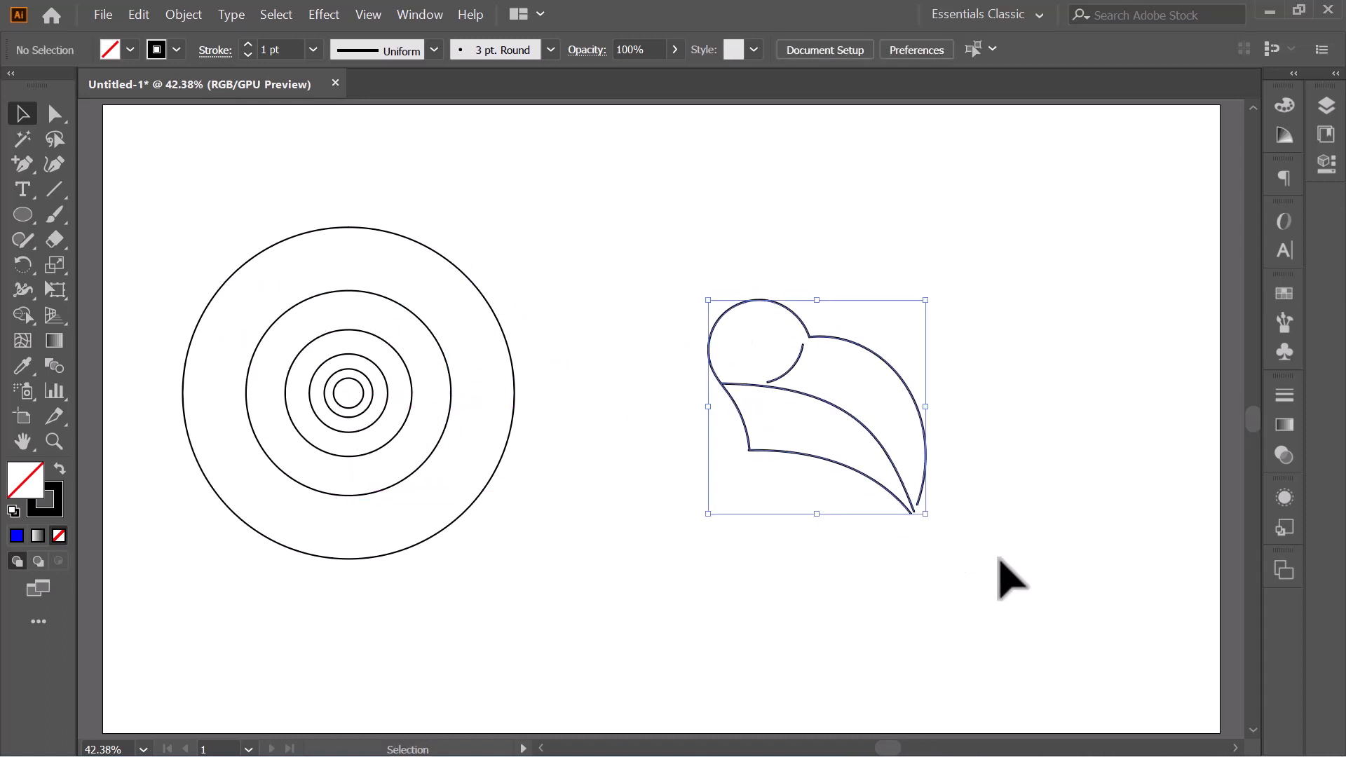
{"action": "left_click", "coordinate": [161, 49]}
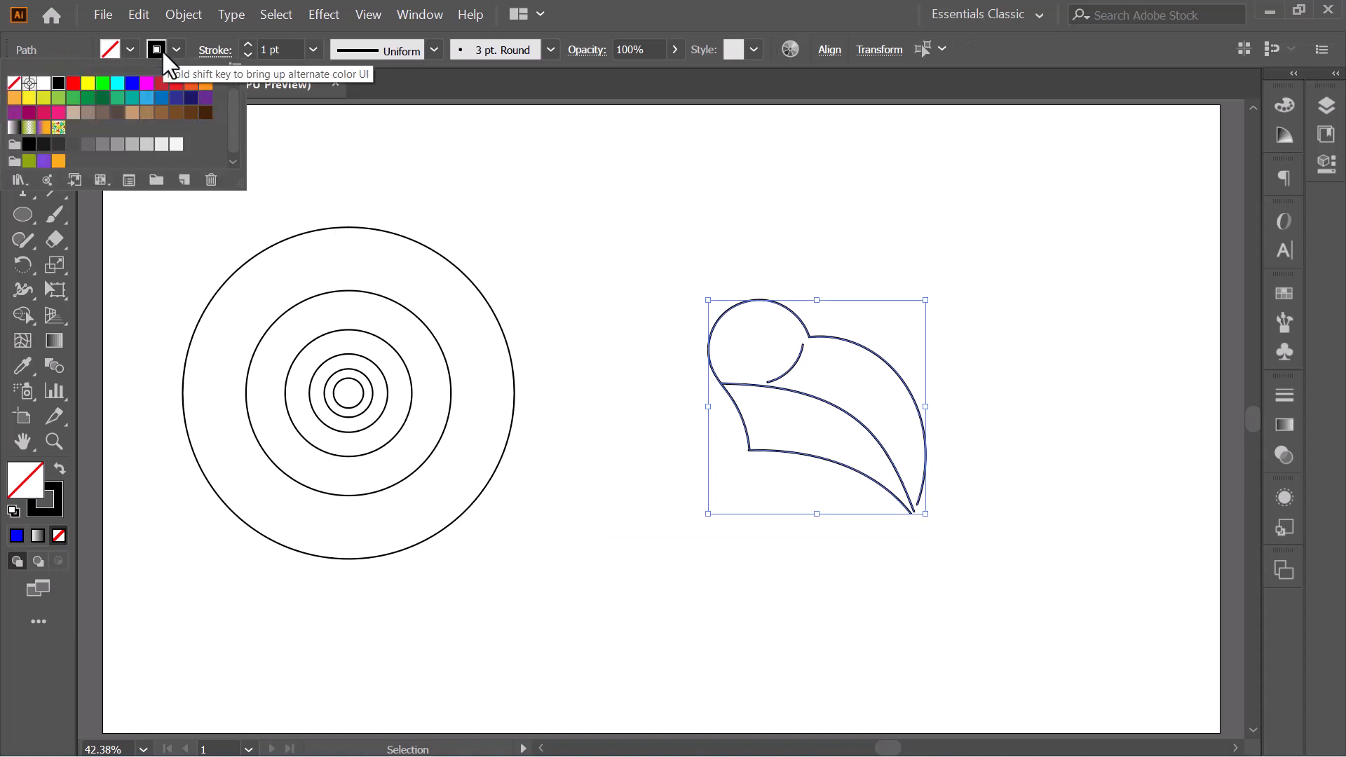
{"action": "left_click", "coordinate": [87, 83]}
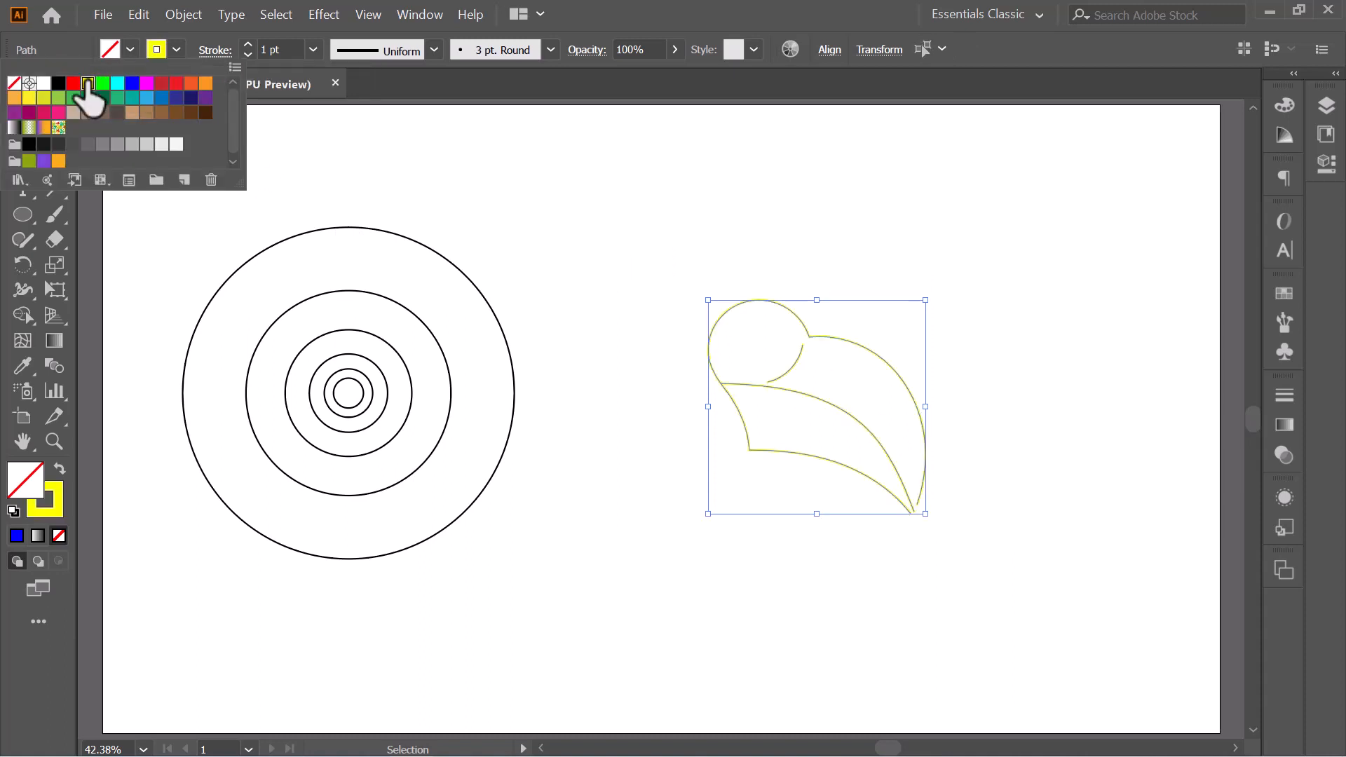
{"action": "left_click", "coordinate": [103, 84]}
{"action": "left_click", "coordinate": [736, 231]}
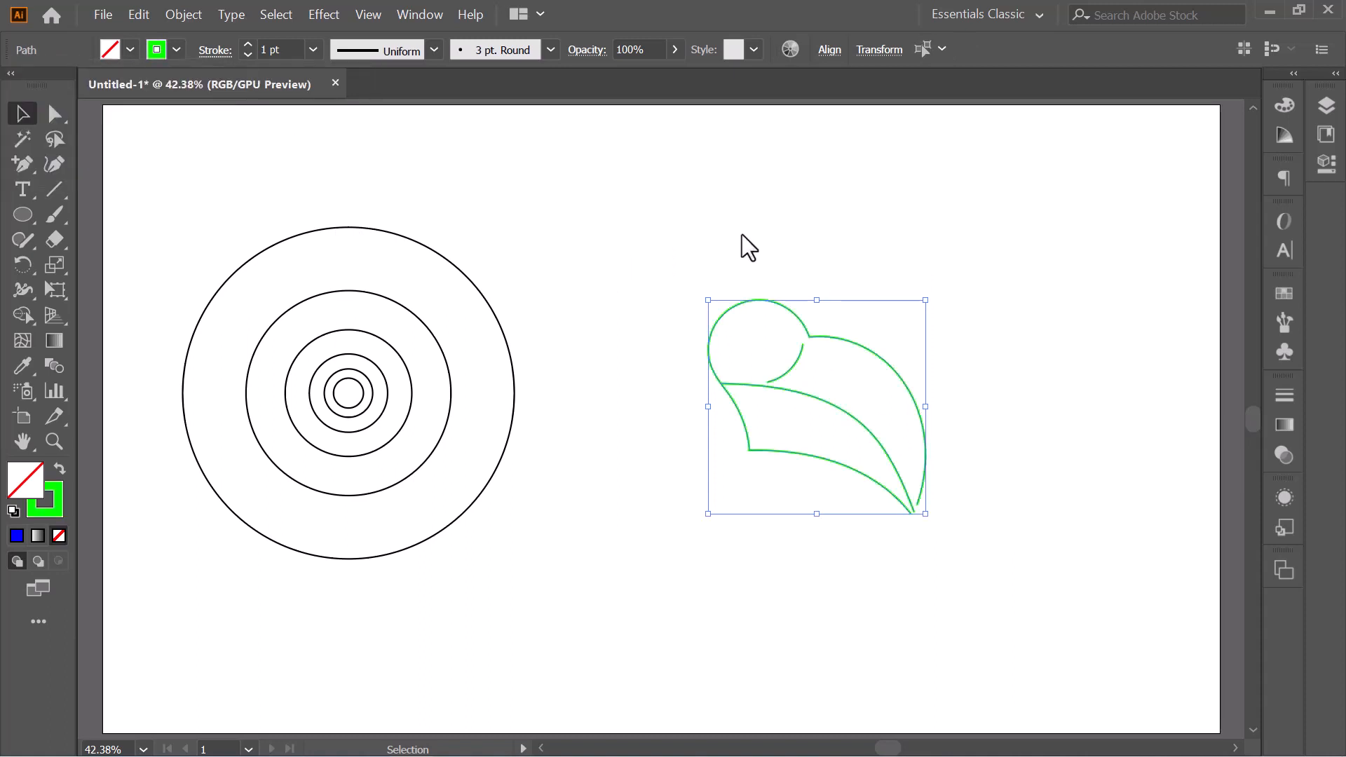
{"action": "left_click", "coordinate": [742, 234]}
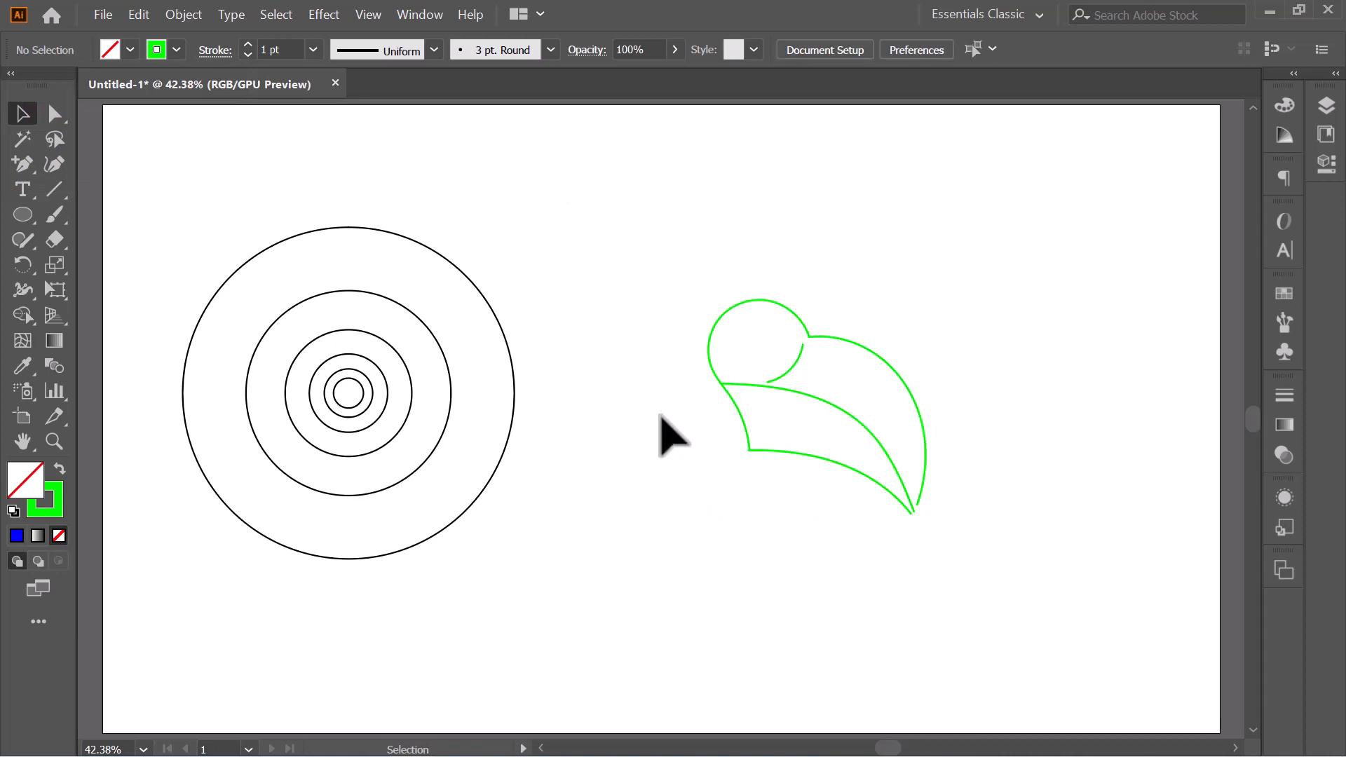
- Try a 3 pt stroke on the concentric circles and return it to 2 pt
{"action": "left_click_drag", "start_coordinate": [208, 211], "coordinate": [544, 552]}
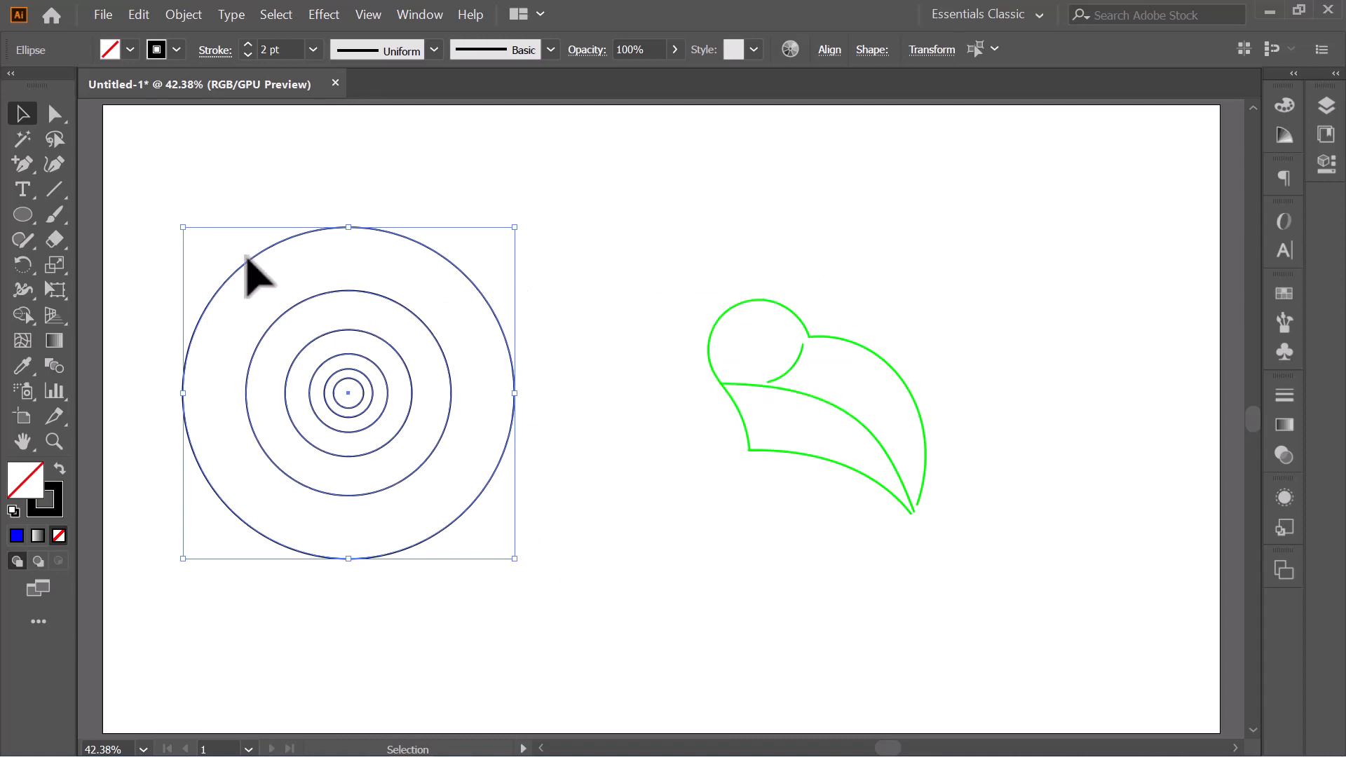
{"action": "left_click", "coordinate": [248, 44]}
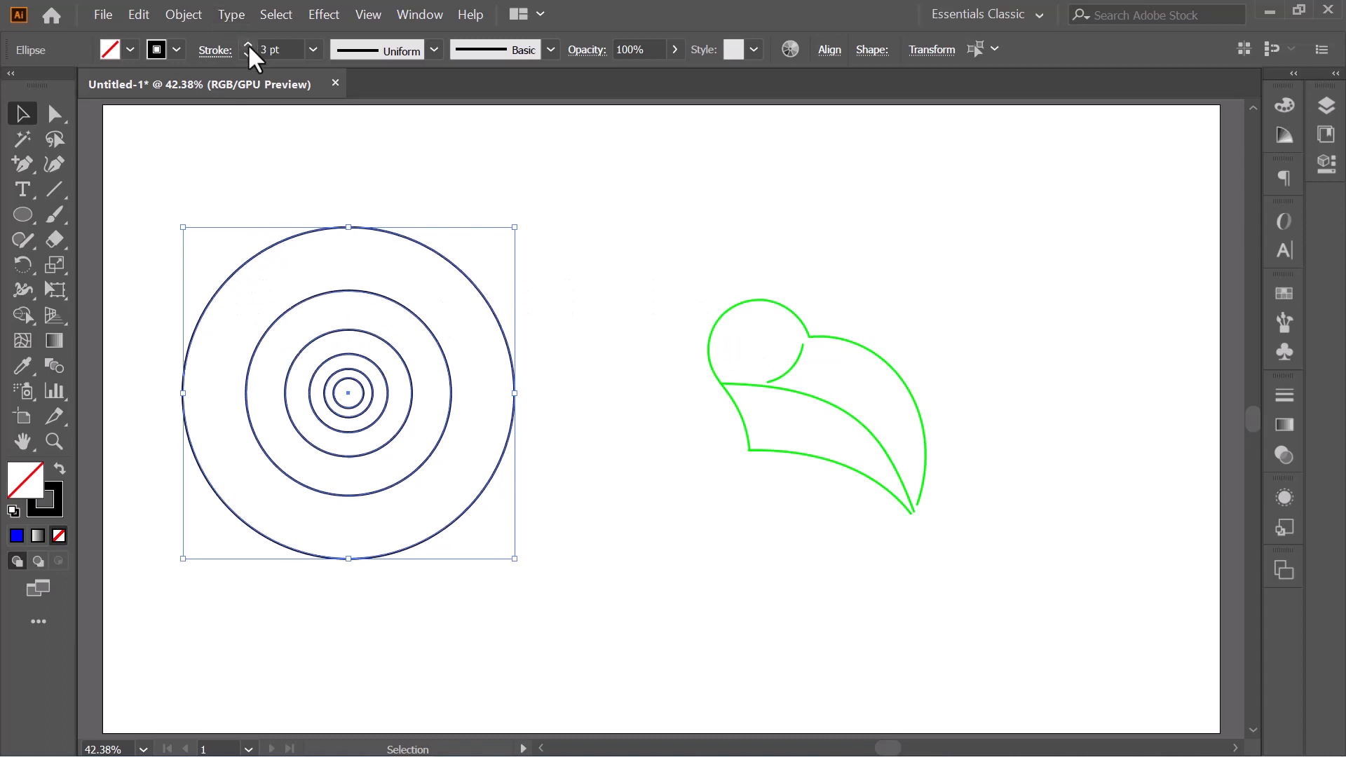
{"action": "left_click", "coordinate": [246, 54]}
{"action": "left_click", "coordinate": [644, 260]}
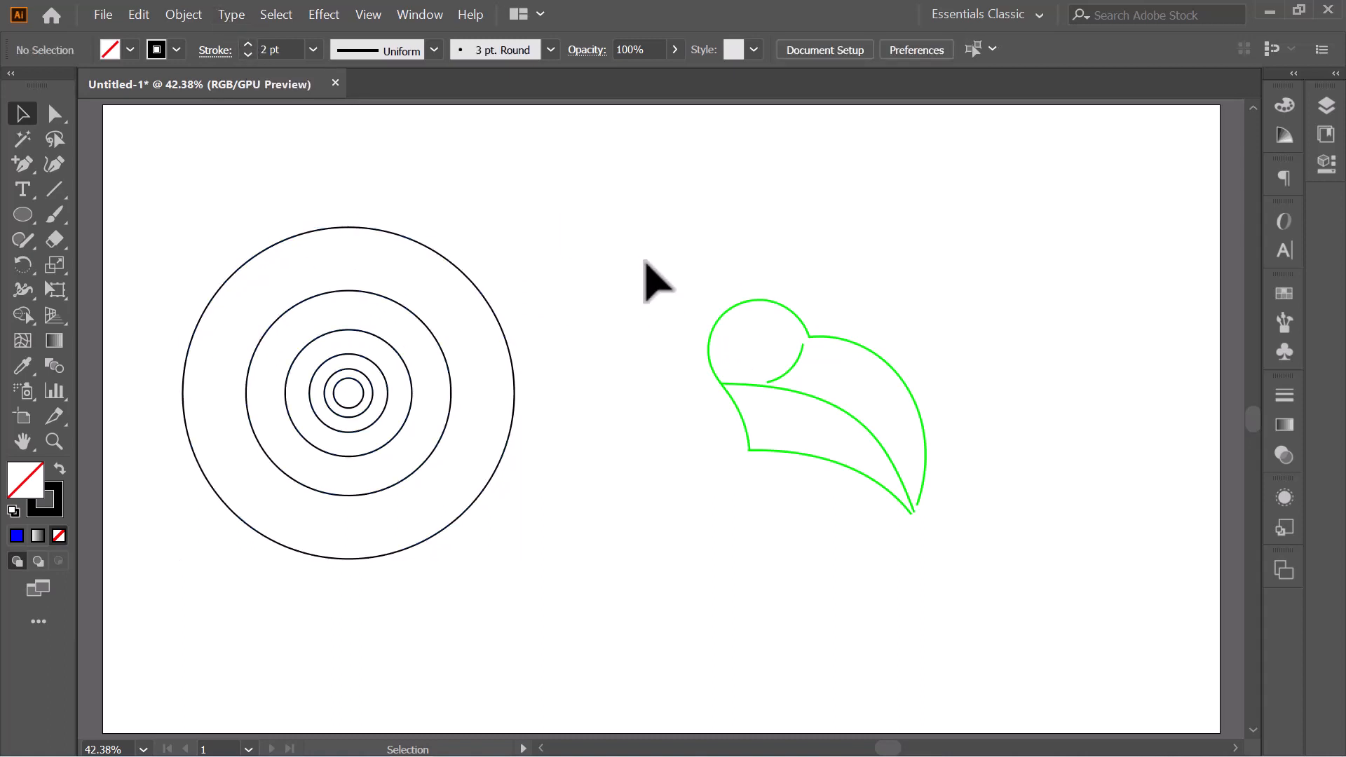
- Lock the green rabbit sketch in place
{"action": "left_click_drag", "start_coordinate": [621, 253], "coordinate": [1165, 654]}
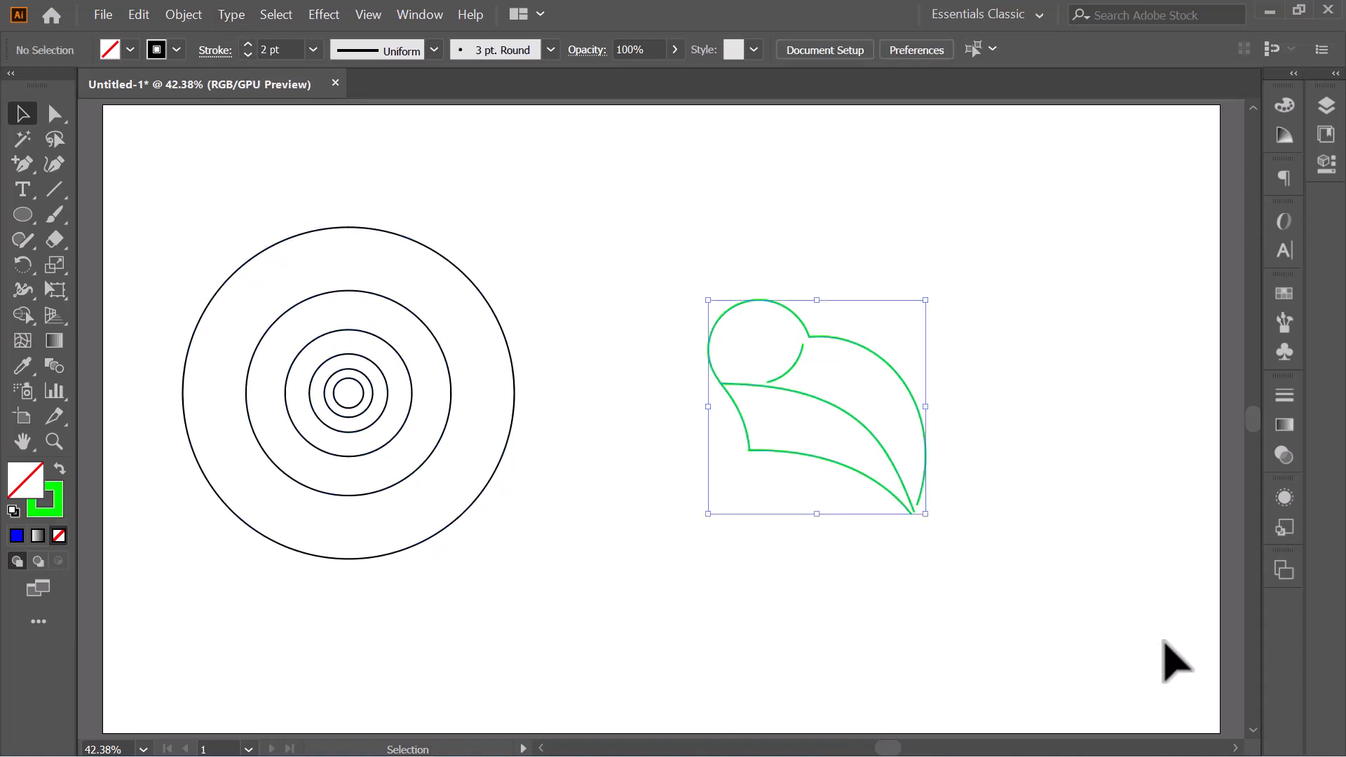
{"action": "left_click", "coordinate": [192, 7]}
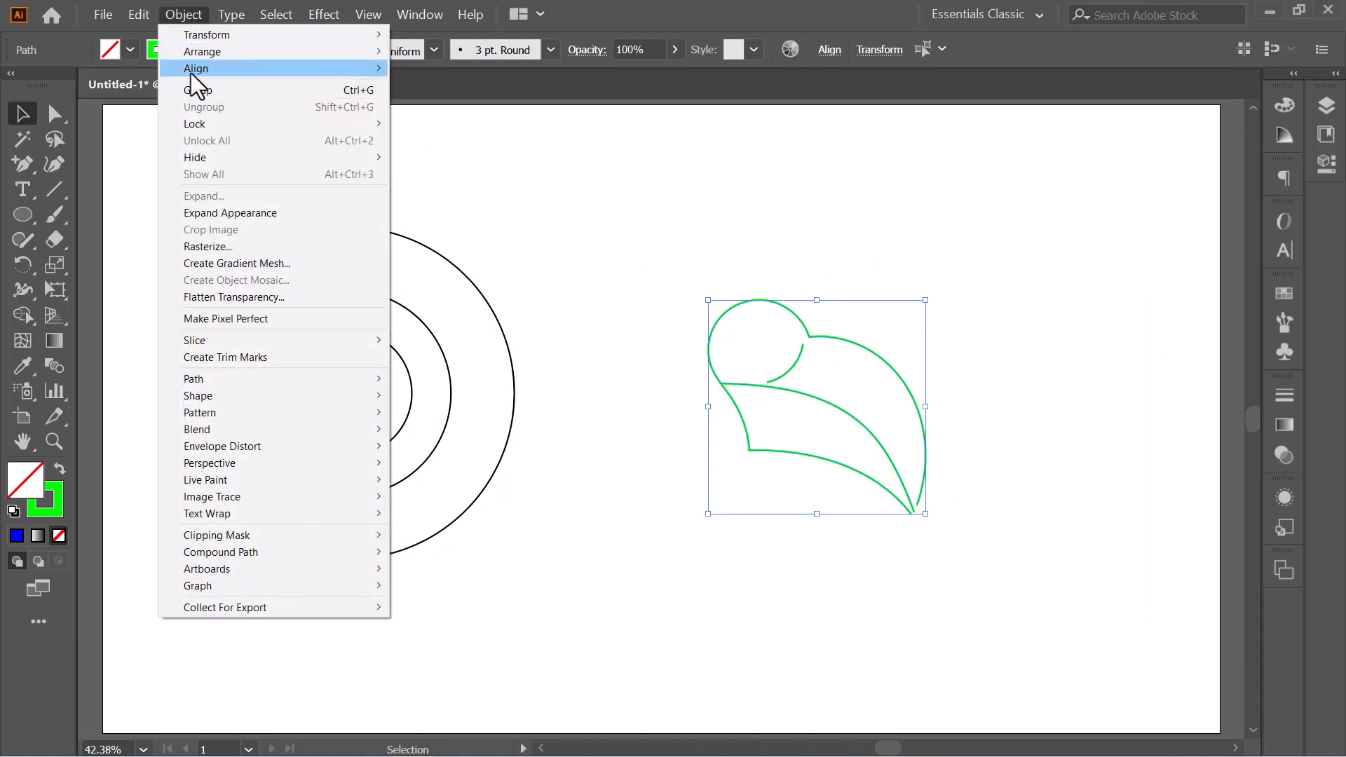
{"action": "mouse_move", "coordinate": [188, 125]}
{"action": "left_click", "coordinate": [455, 123]}
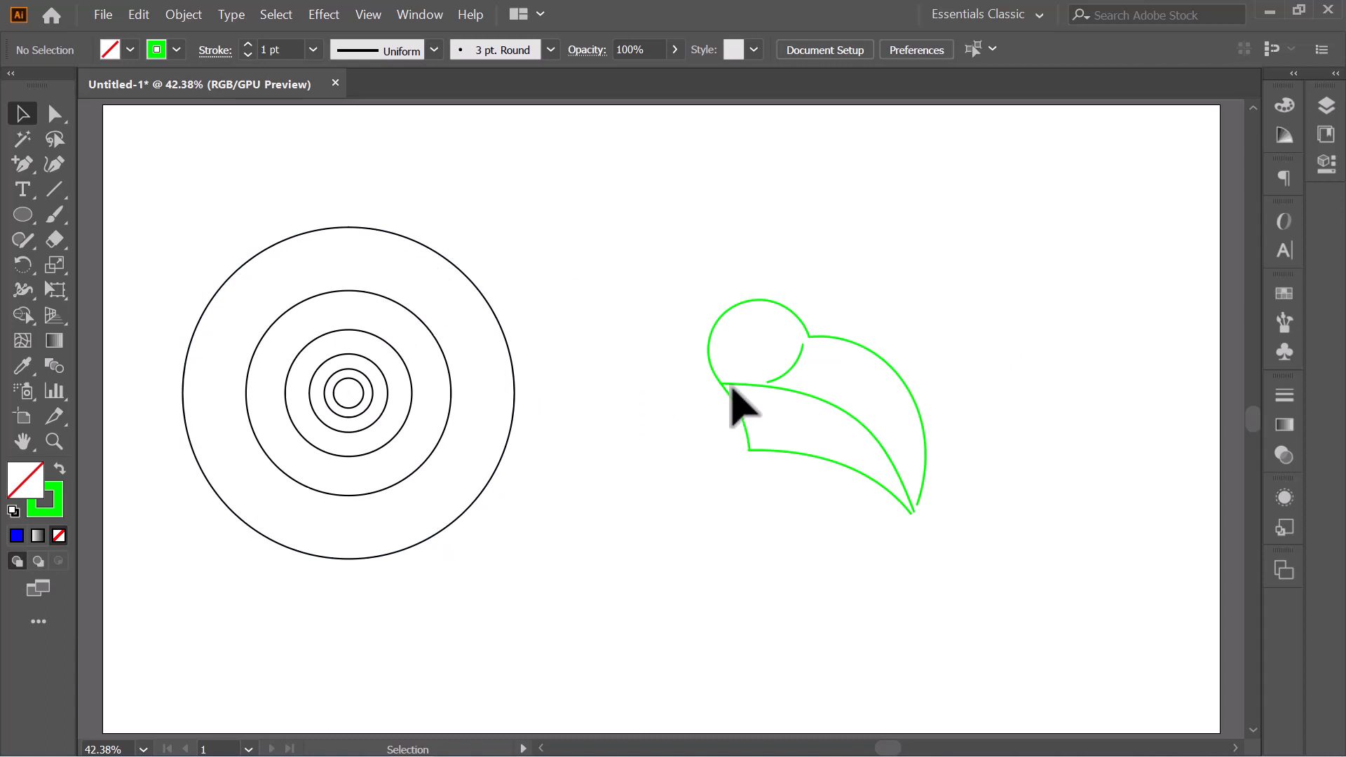
- Place a copy of the largest circle beneath the sketch so its upper arc follows the belly line
{"action": "left_click", "coordinate": [295, 236]}
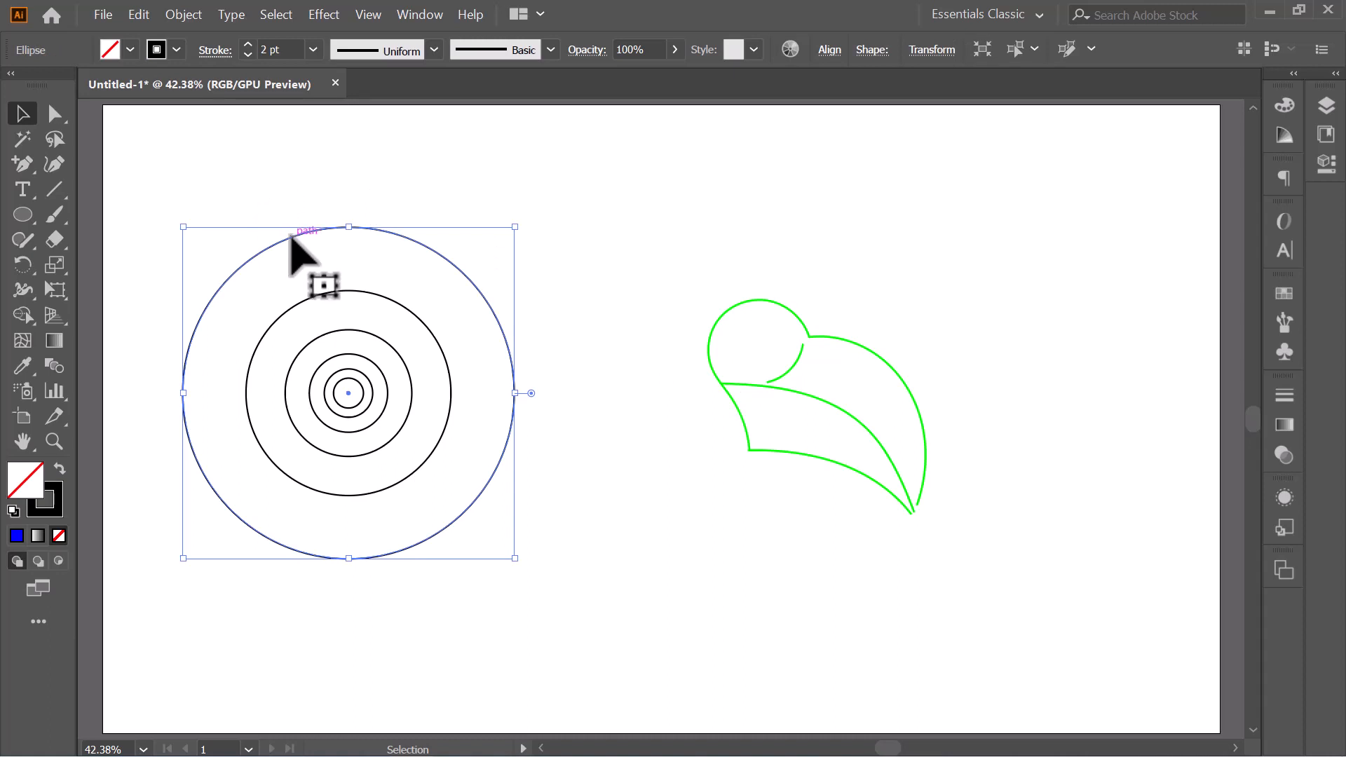
{"action": "left_click_drag", "start_coordinate": [291, 237], "coordinate": [560, 169]}
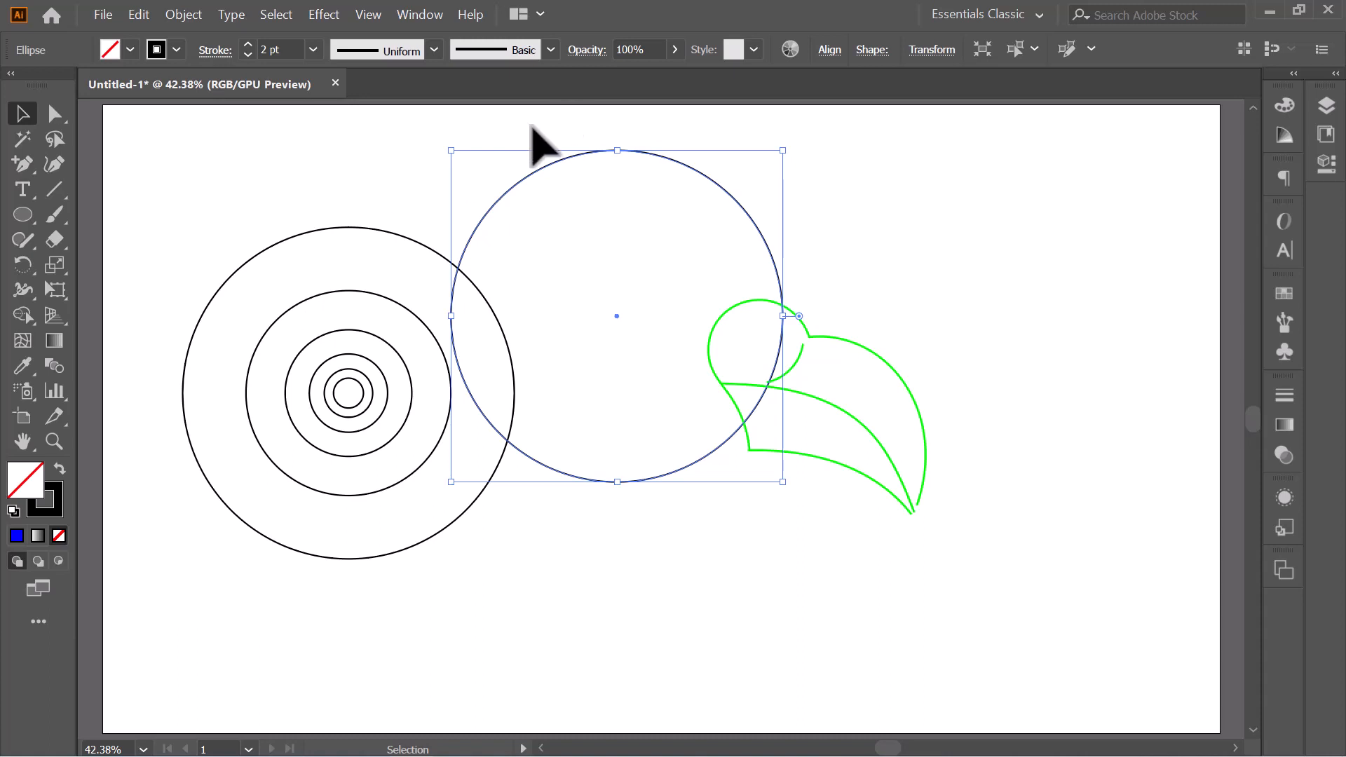
{"action": "left_click_drag", "start_coordinate": [711, 185], "coordinate": [871, 481]}
{"action": "left_click", "coordinate": [1047, 390]}
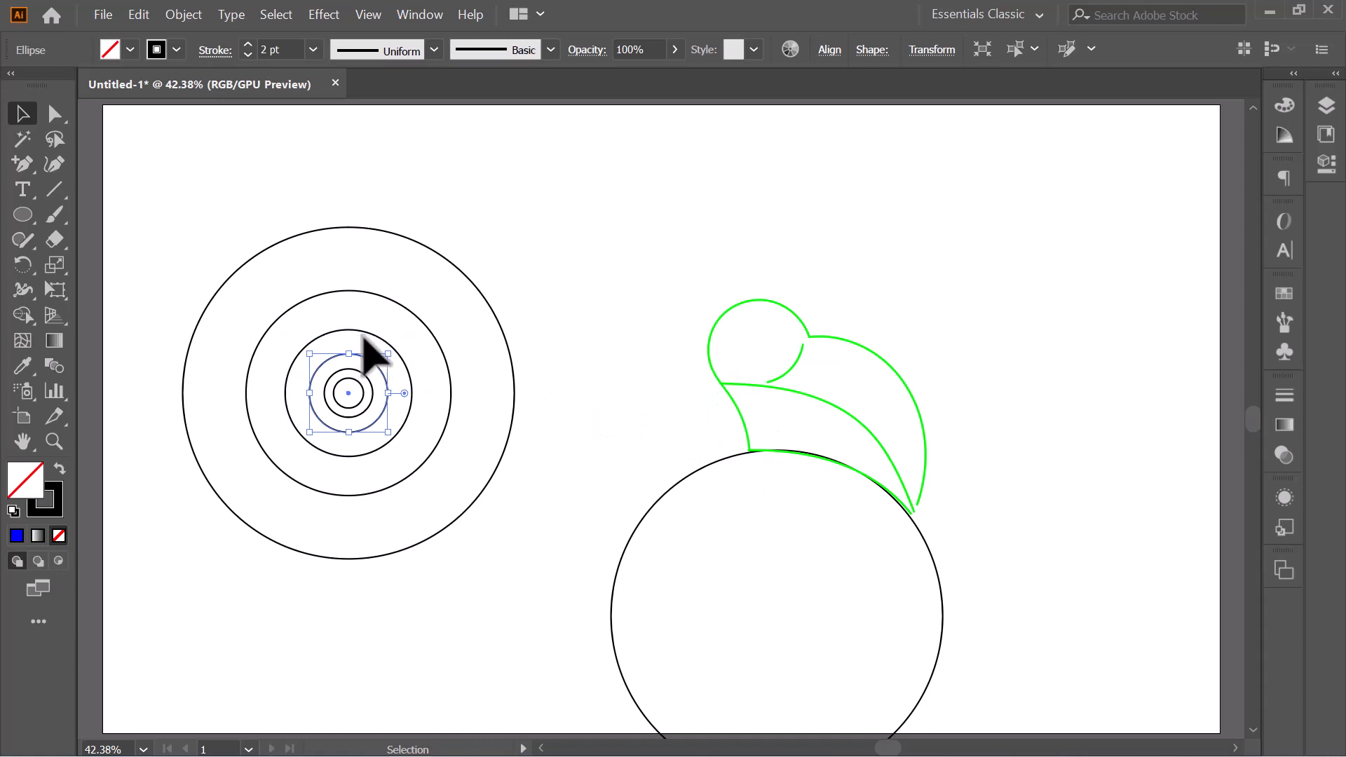
- Place two overlapping copies of the third-largest circle over the head, one along its front edge and one along its upper back edge
{"action": "left_click_drag", "start_coordinate": [367, 335], "coordinate": [792, 296]}
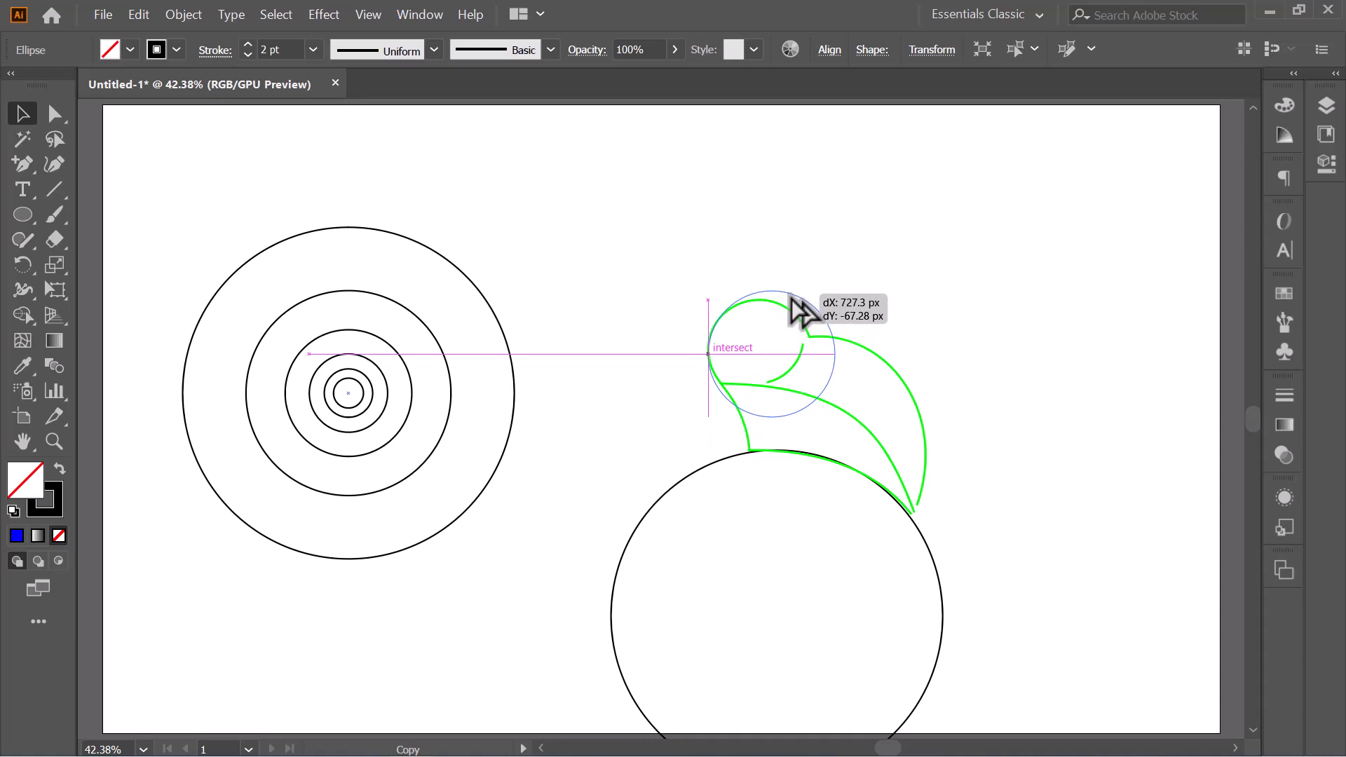
{"action": "left_click_drag", "start_coordinate": [792, 298], "coordinate": [791, 299]}
{"action": "left_click", "coordinate": [915, 302]}
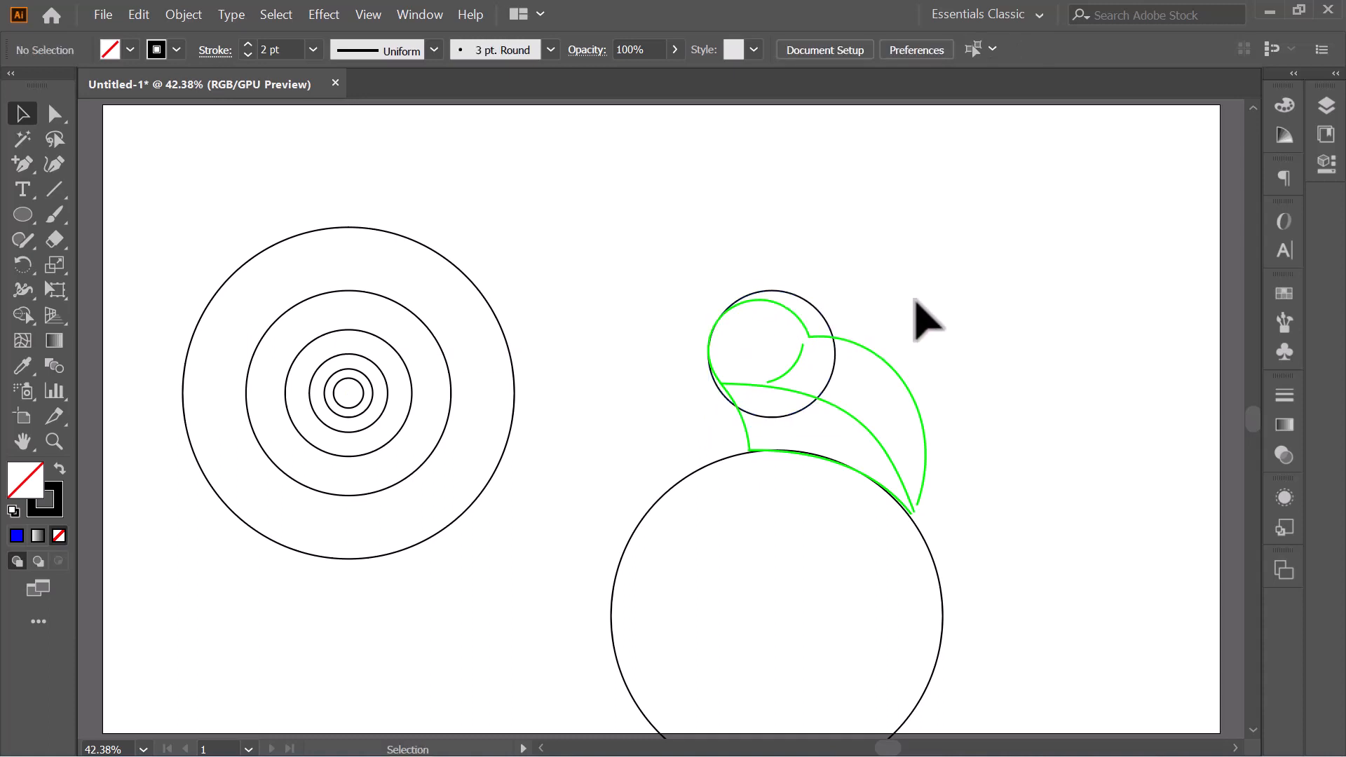
{"action": "left_click_drag", "start_coordinate": [363, 354], "coordinate": [781, 300]}
{"action": "key", "text": "ctrl+z"}
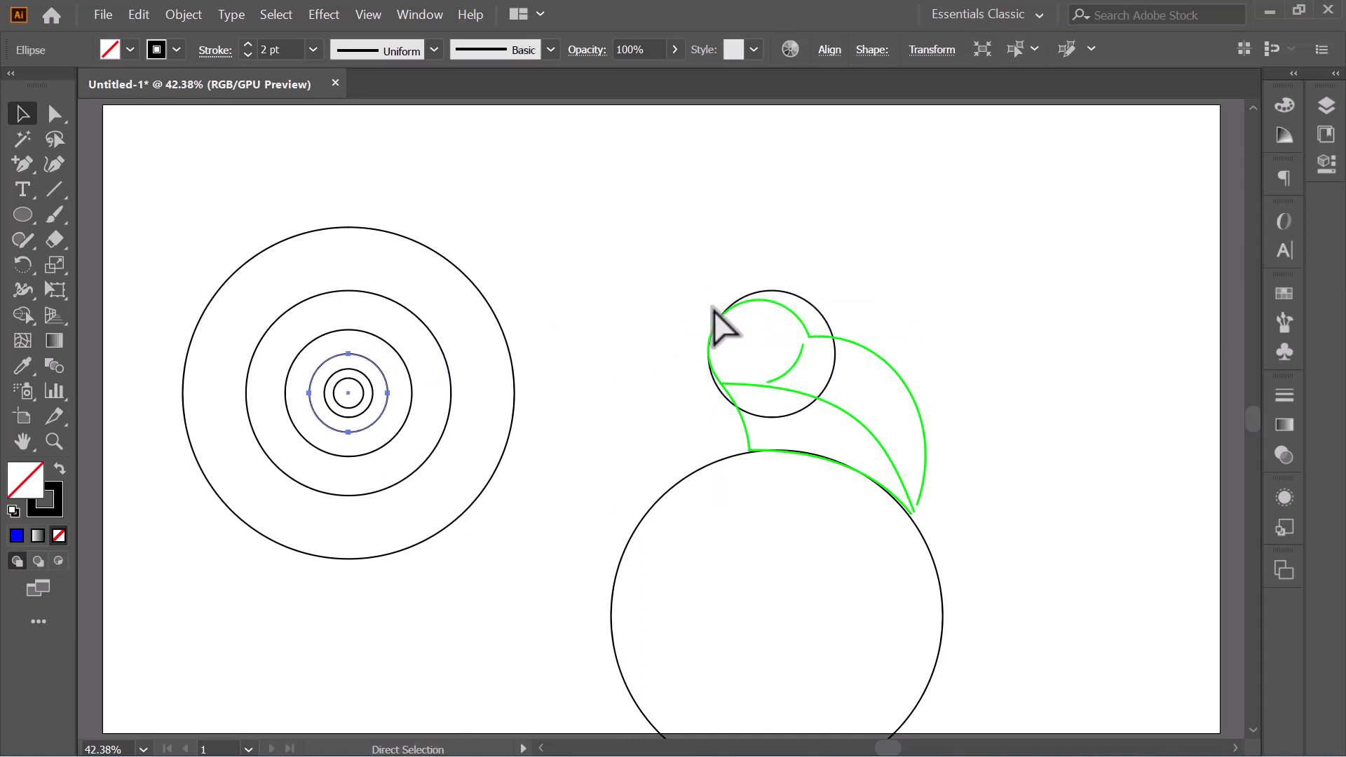
{"action": "left_click_drag", "start_coordinate": [340, 336], "coordinate": [744, 300]}
{"action": "left_click", "coordinate": [534, 346]}
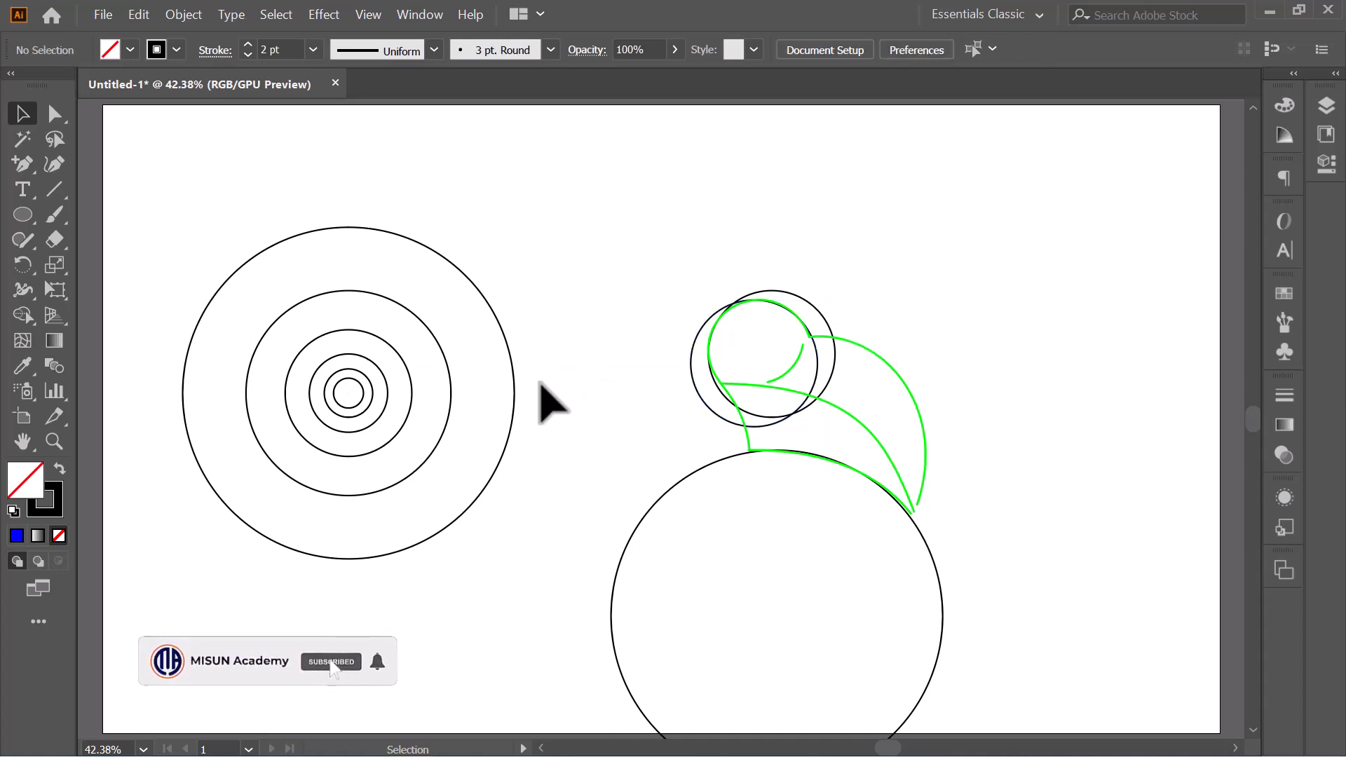
- Place a copy of the largest circle over the back curve and a copy of the third-largest circle against the chest curve
{"action": "left_click_drag", "start_coordinate": [474, 284], "coordinate": [918, 394]}
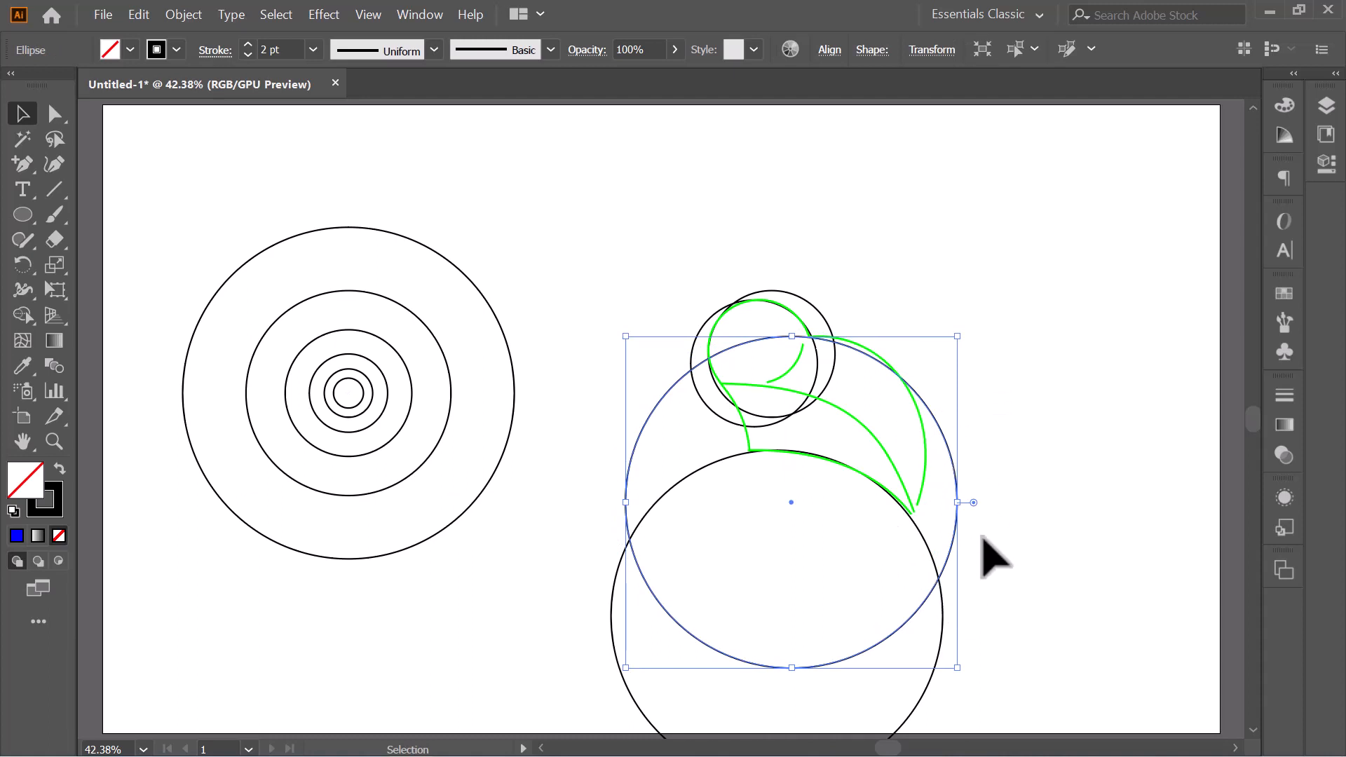
{"action": "left_click", "coordinate": [538, 228]}
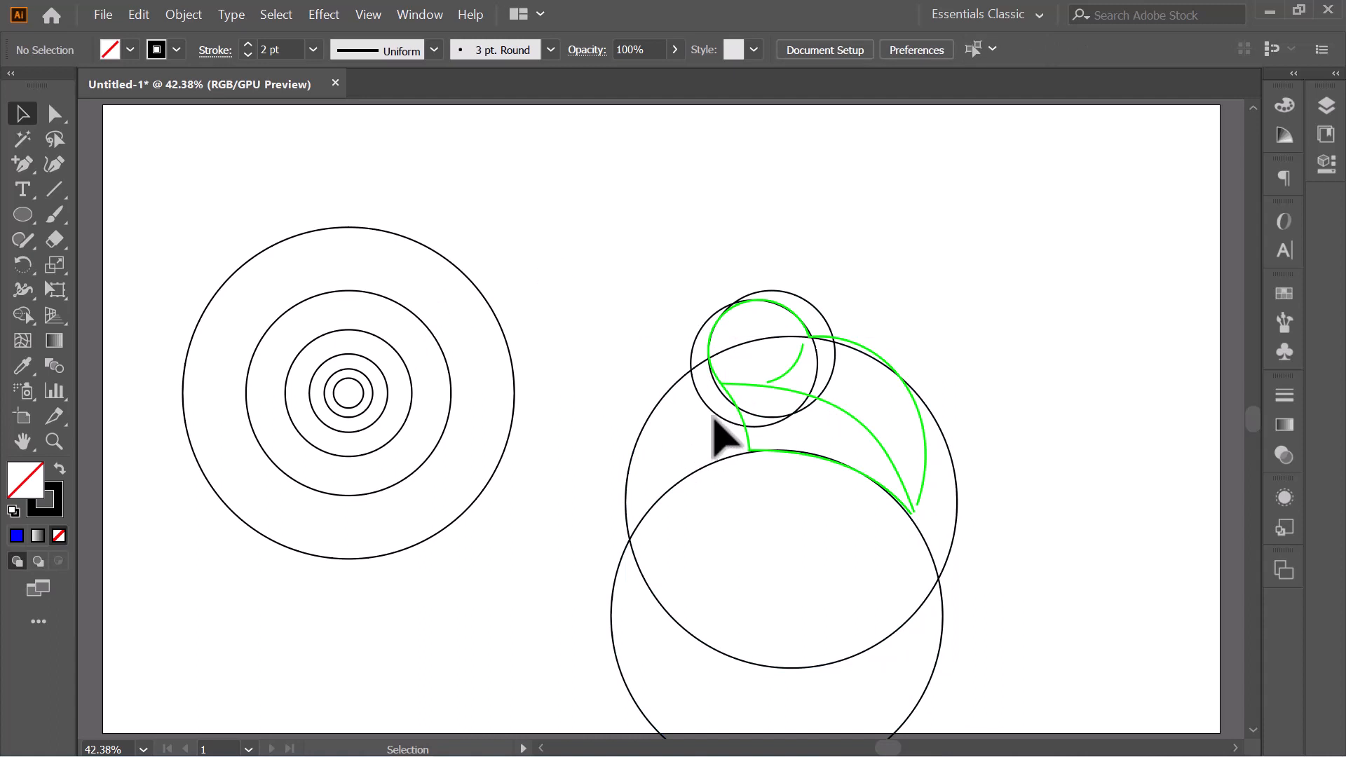
{"action": "left_click_drag", "start_coordinate": [410, 369], "coordinate": [737, 408]}
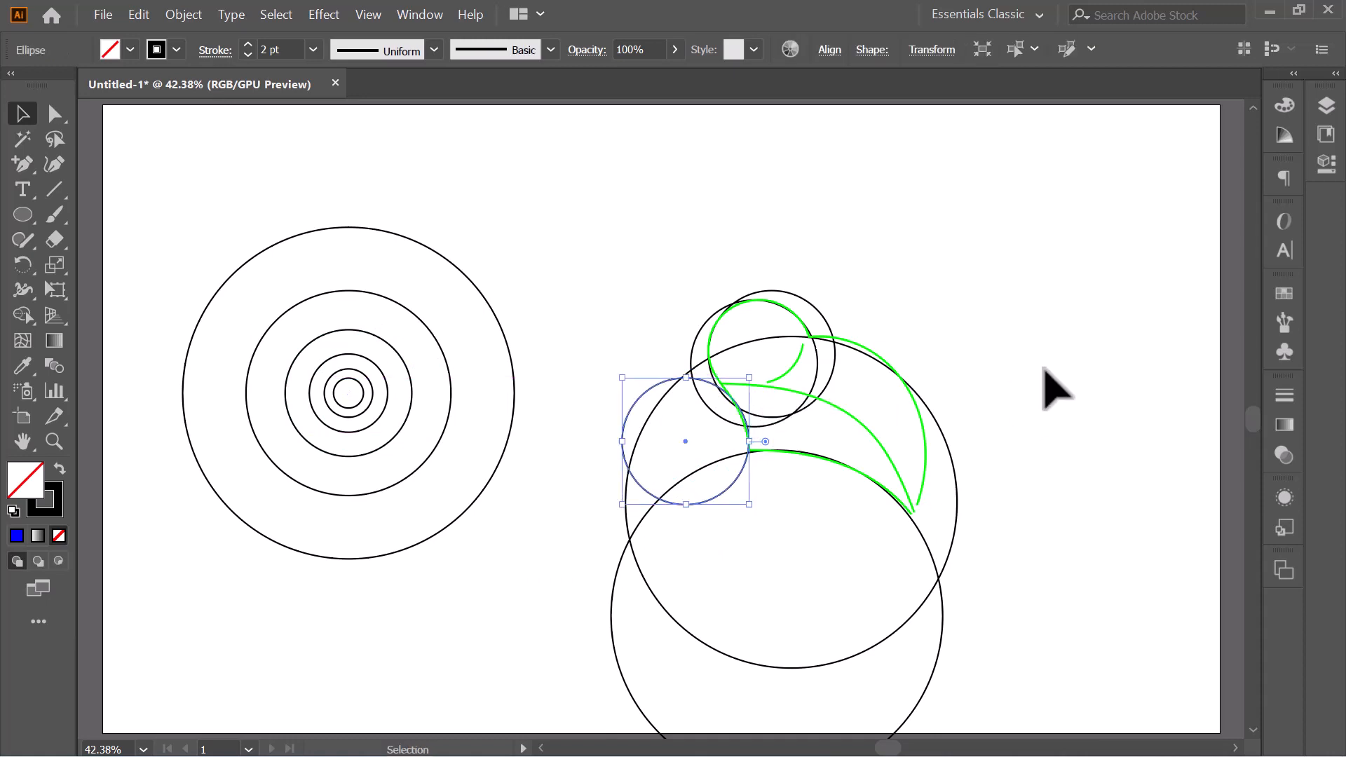
{"action": "left_click", "coordinate": [1042, 345]}
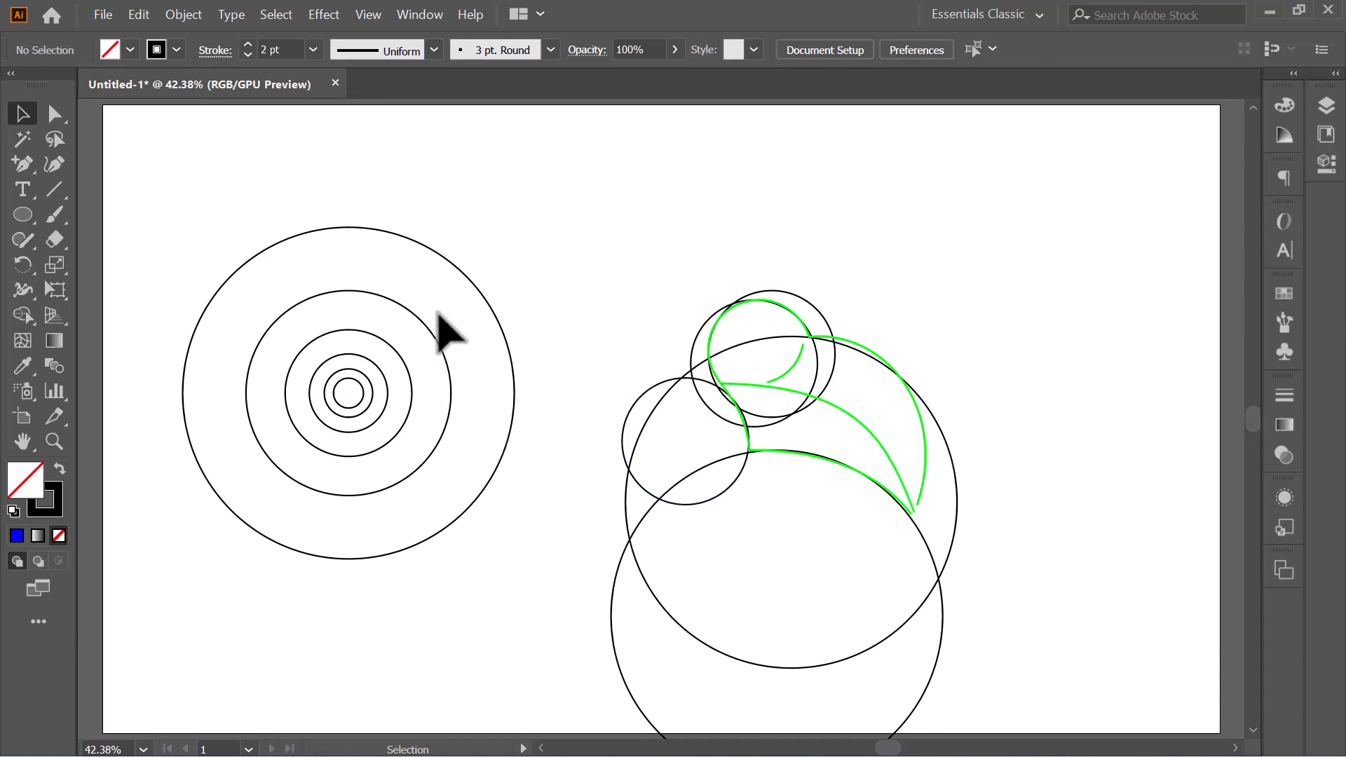
- Place another copy of the largest circle so its arc follows the wing-like curve across the body
{"action": "left_click_drag", "start_coordinate": [490, 315], "coordinate": [876, 439]}
{"action": "left_click_drag", "start_coordinate": [876, 438], "coordinate": [873, 432]}
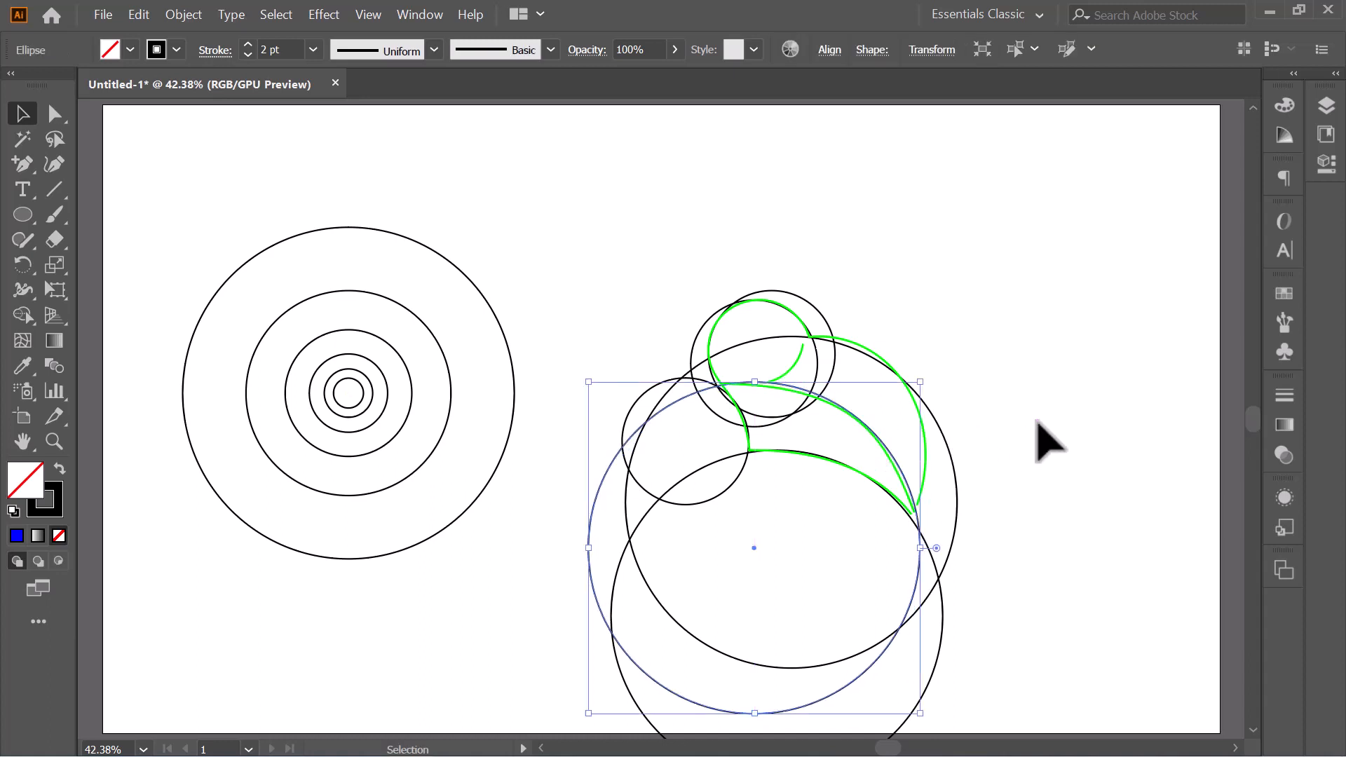
{"action": "left_click", "coordinate": [1036, 420]}
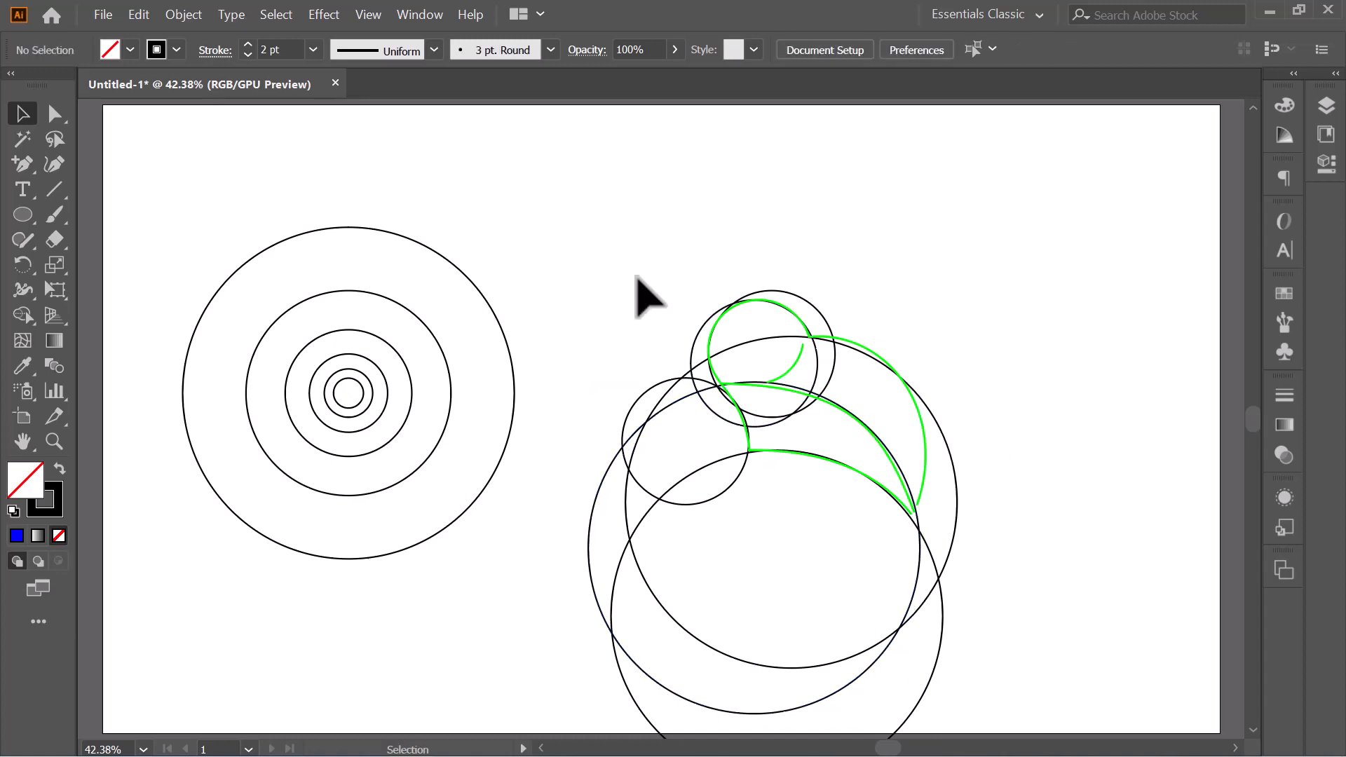
- Select all circles over the sketch and remove the excess regions below the belly and in front of the chest with Shape Builder
{"action": "scroll", "coordinate": [767, 471], "scroll_direction": "down", "scroll_amount": 1}
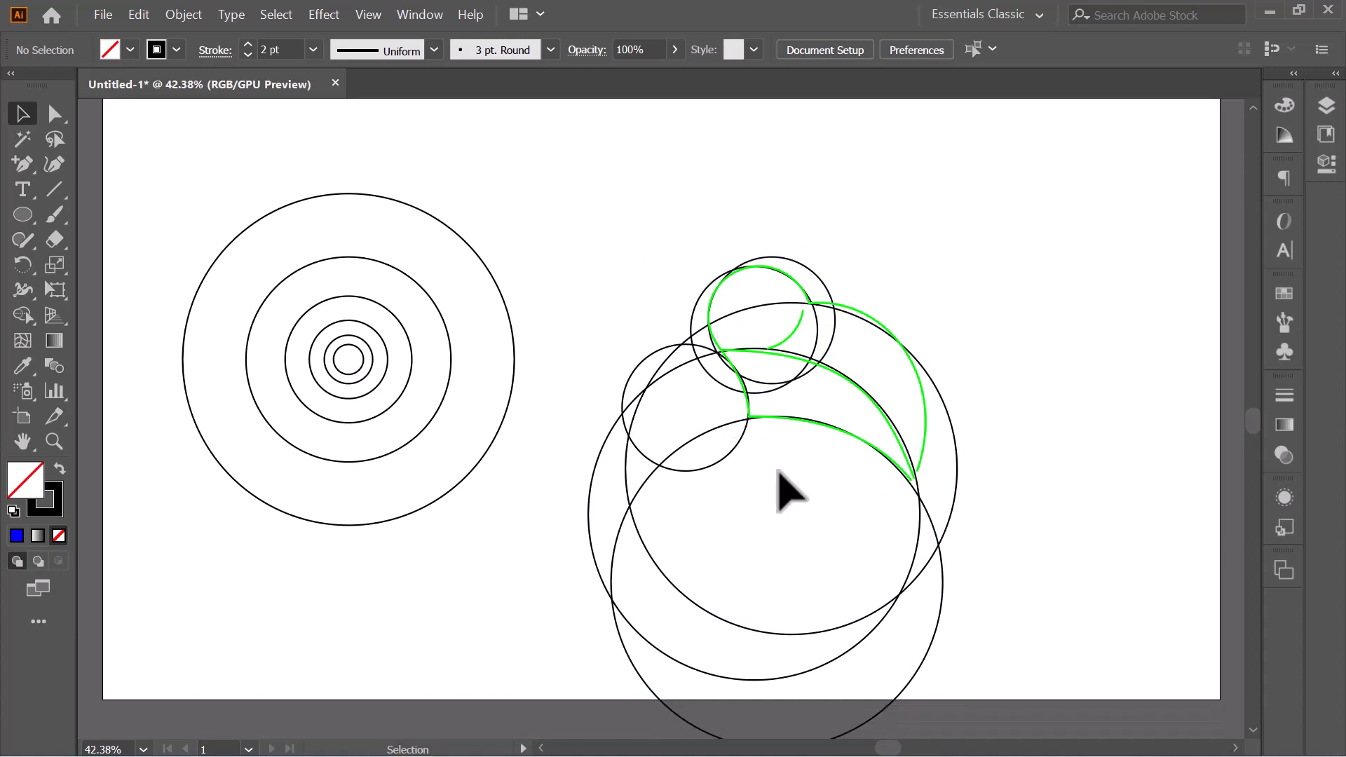
{"action": "left_click_drag", "start_coordinate": [574, 215], "coordinate": [1063, 675]}
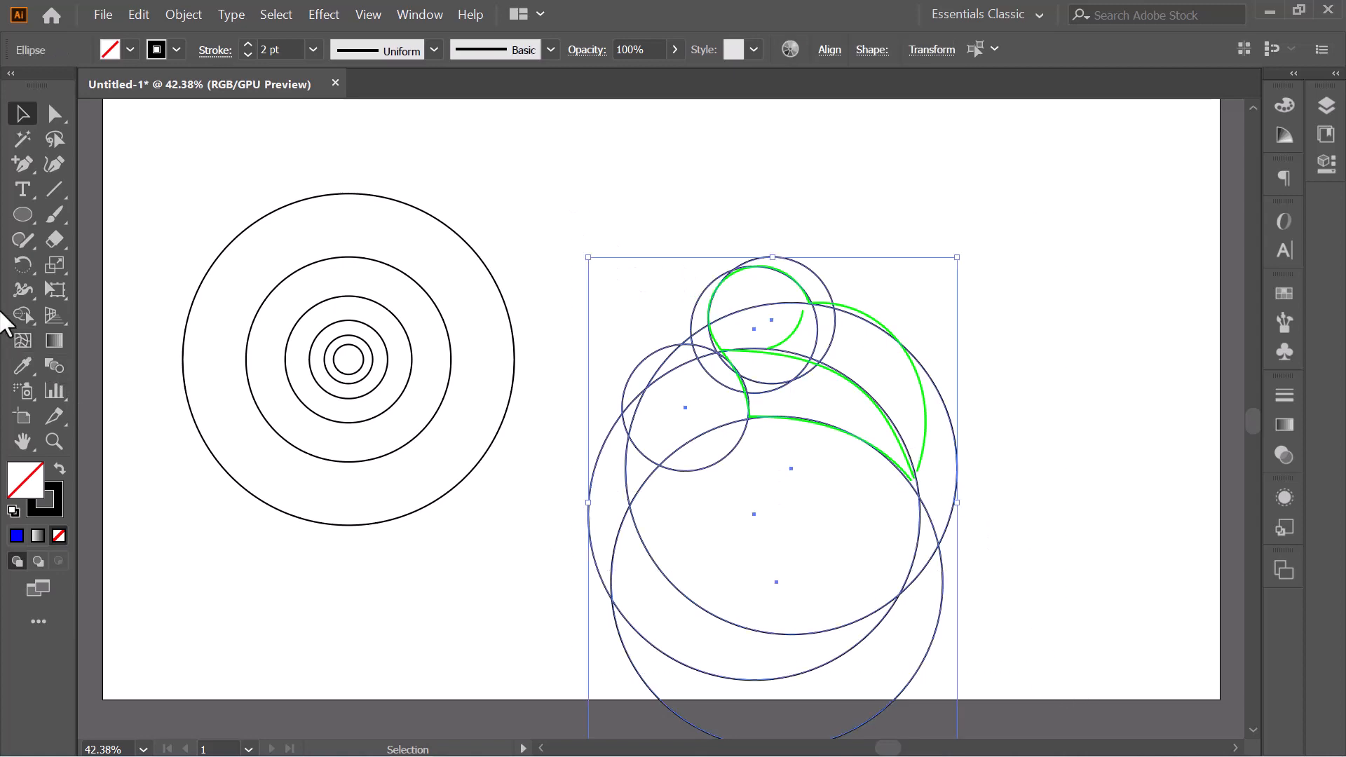
{"action": "left_click", "coordinate": [16, 320]}
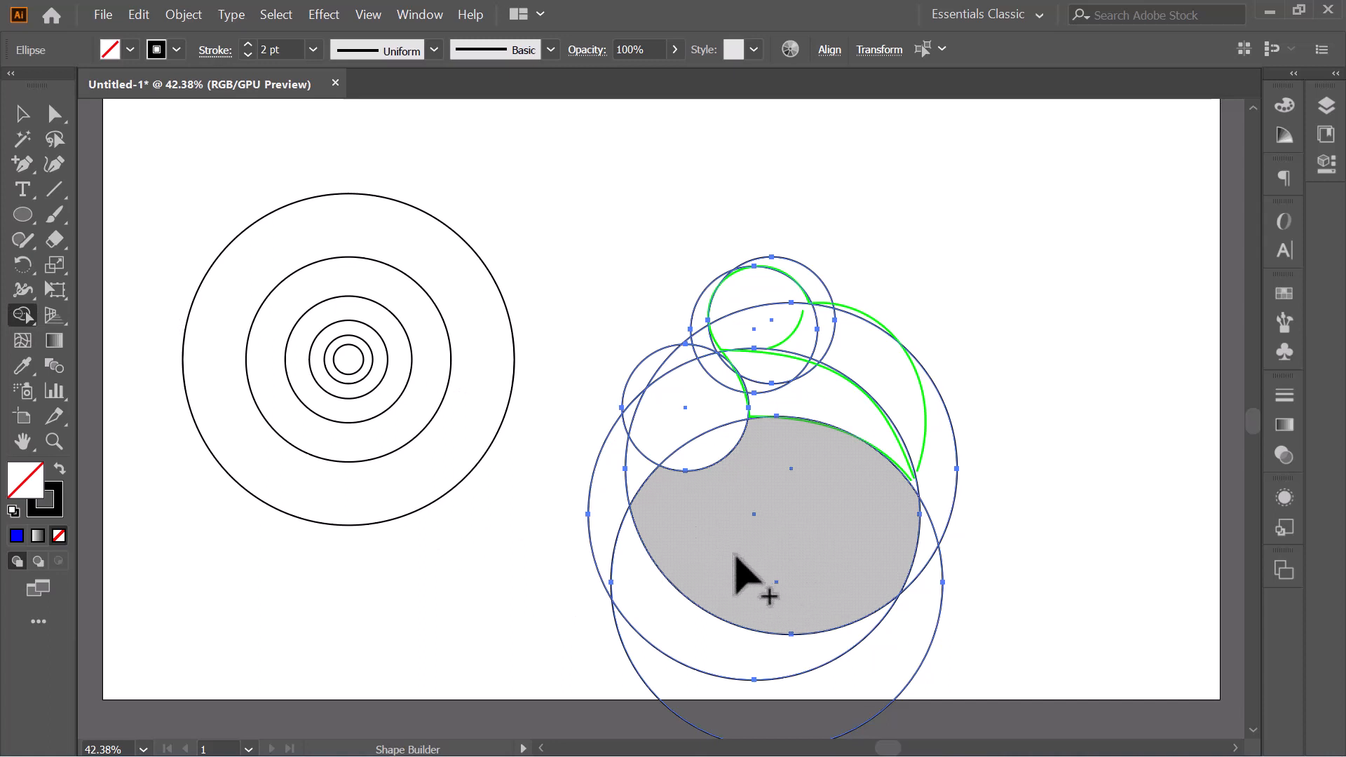
{"action": "mouse_move", "coordinate": [768, 539]}
{"action": "left_mouse_down"}
{"action": "mouse_move", "coordinate": [715, 692]}
{"action": "mouse_move", "coordinate": [579, 701]}
{"action": "left_mouse_up"}
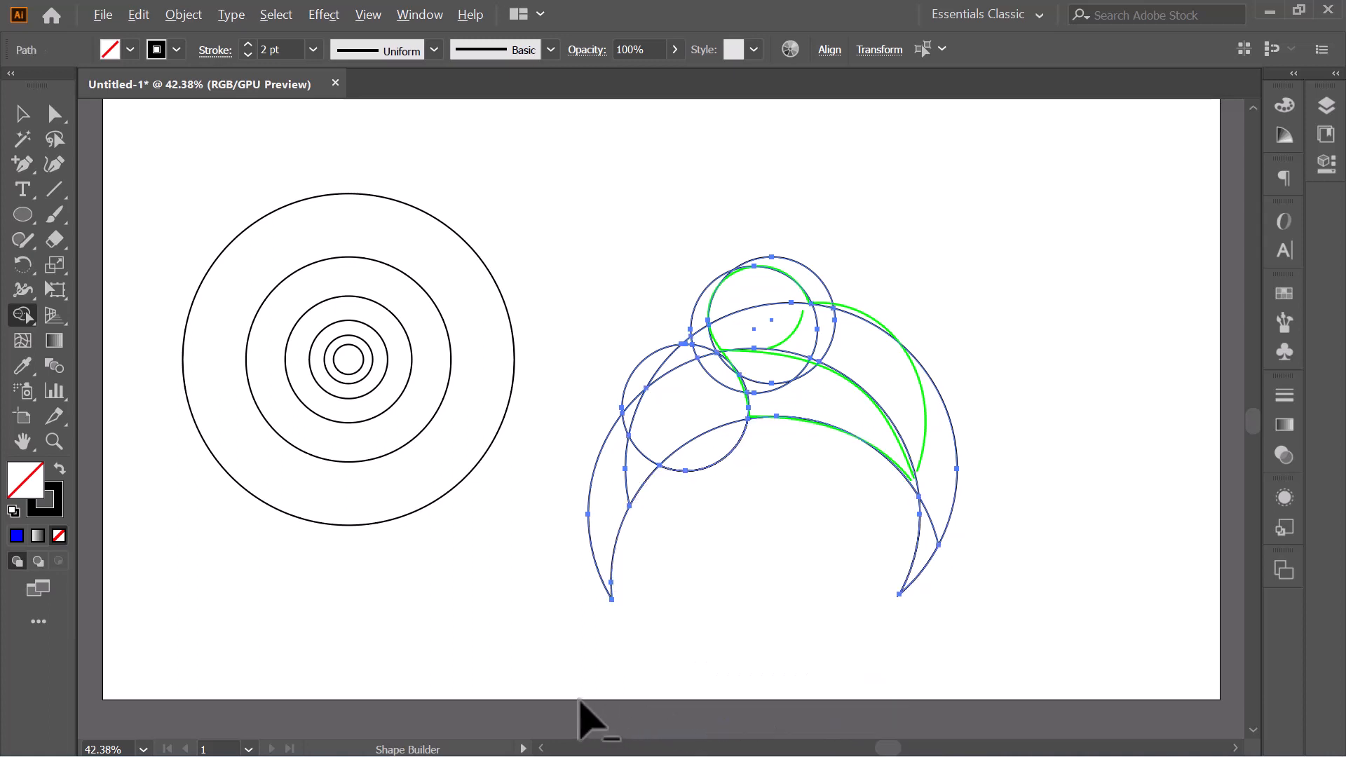
{"action": "left_click", "coordinate": [916, 545], "text": "alt"}
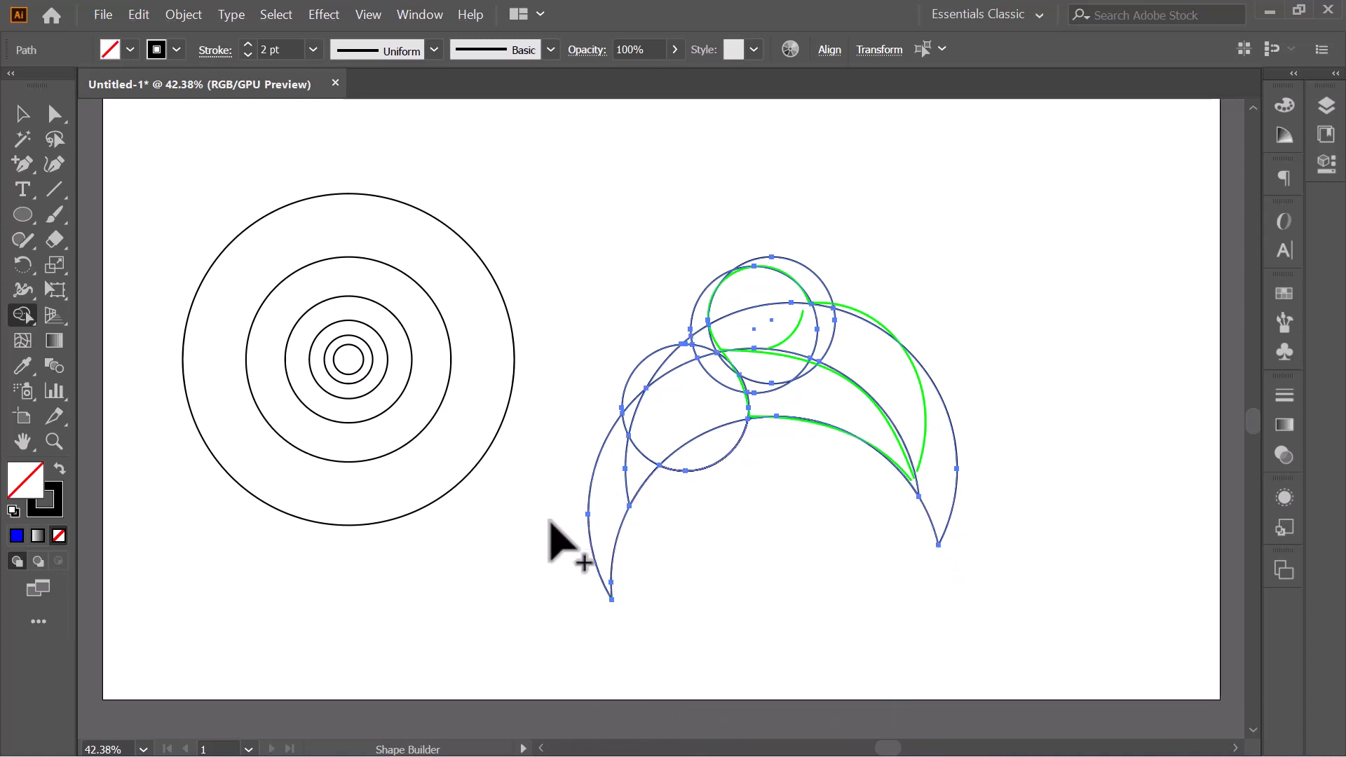
{"action": "left_click", "coordinate": [595, 359], "text": "alt"}
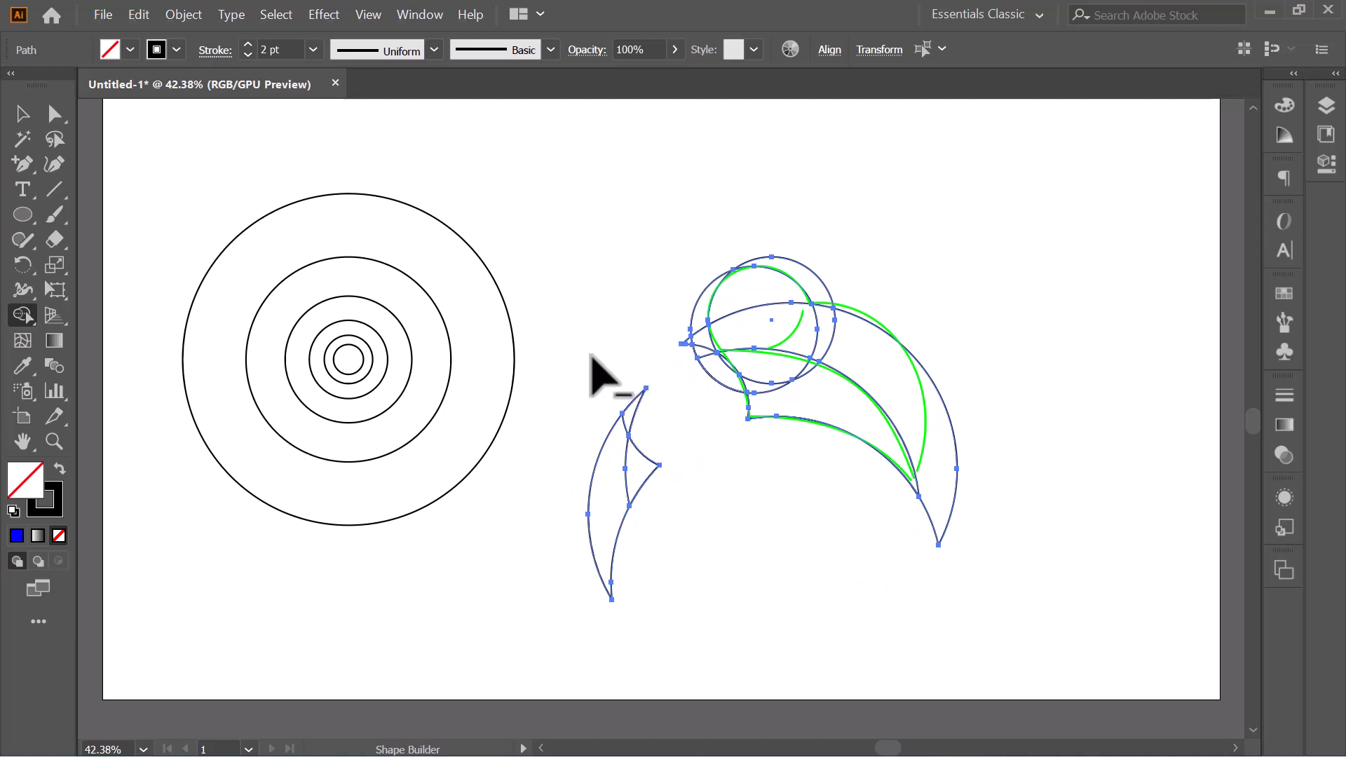
{"action": "left_click", "coordinate": [601, 555], "text": "alt"}
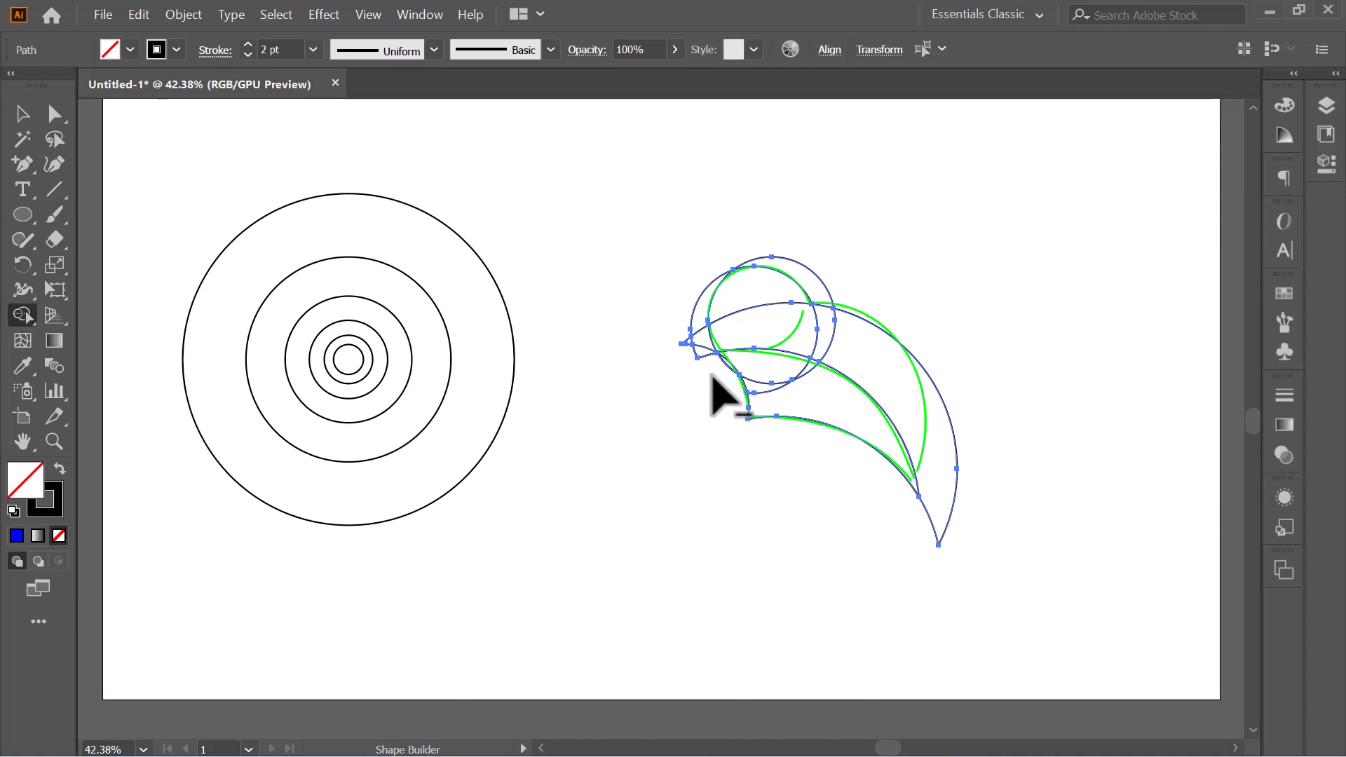
- Merge the regions between the wing-like curve and the belly line into one body shape with Shape Builder
{"action": "key", "text": "ctrl+equal"}
{"action": "key", "text": "ctrl+equal"}
{"action": "key", "text": "ctrl+equal"}
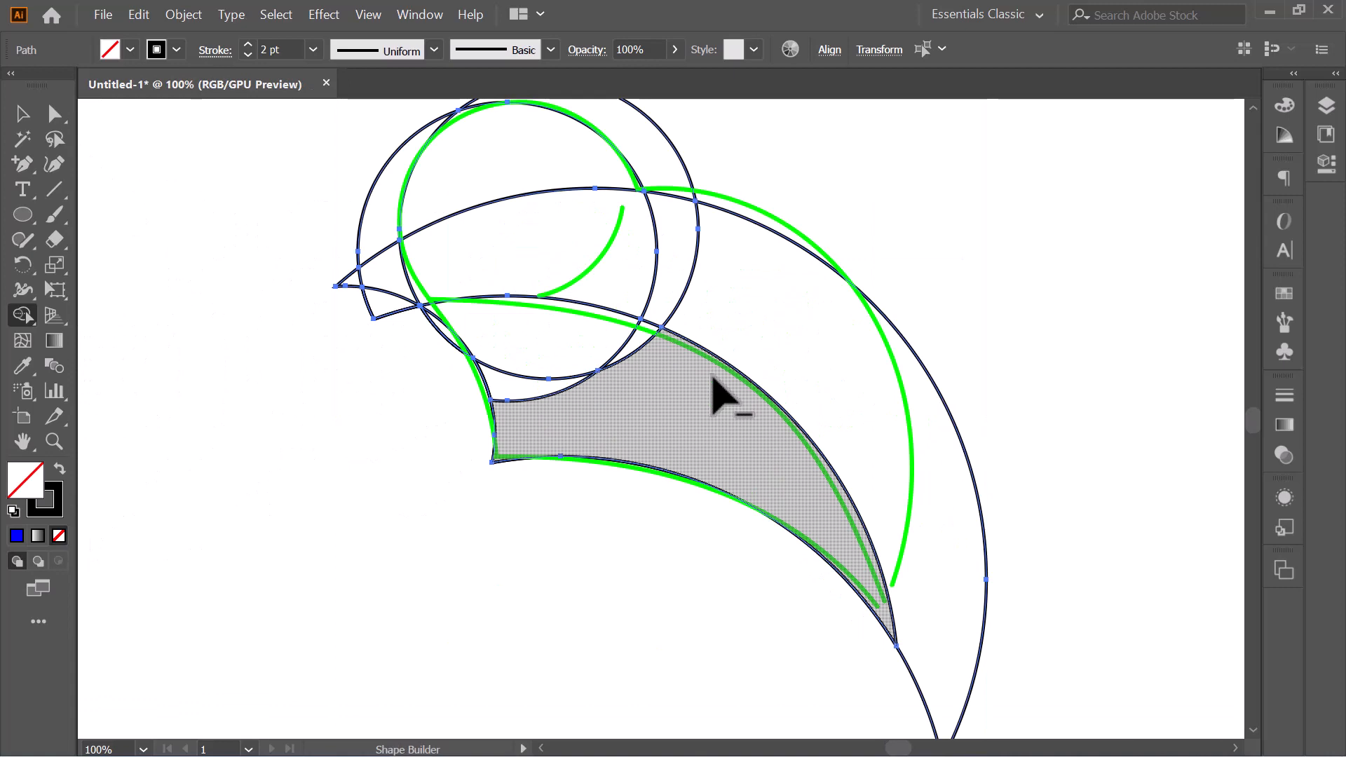
{"action": "scroll", "coordinate": [714, 393], "scroll_direction": "up", "scroll_amount": 1}
{"action": "scroll", "coordinate": [713, 378], "scroll_direction": "up", "scroll_amount": 1}
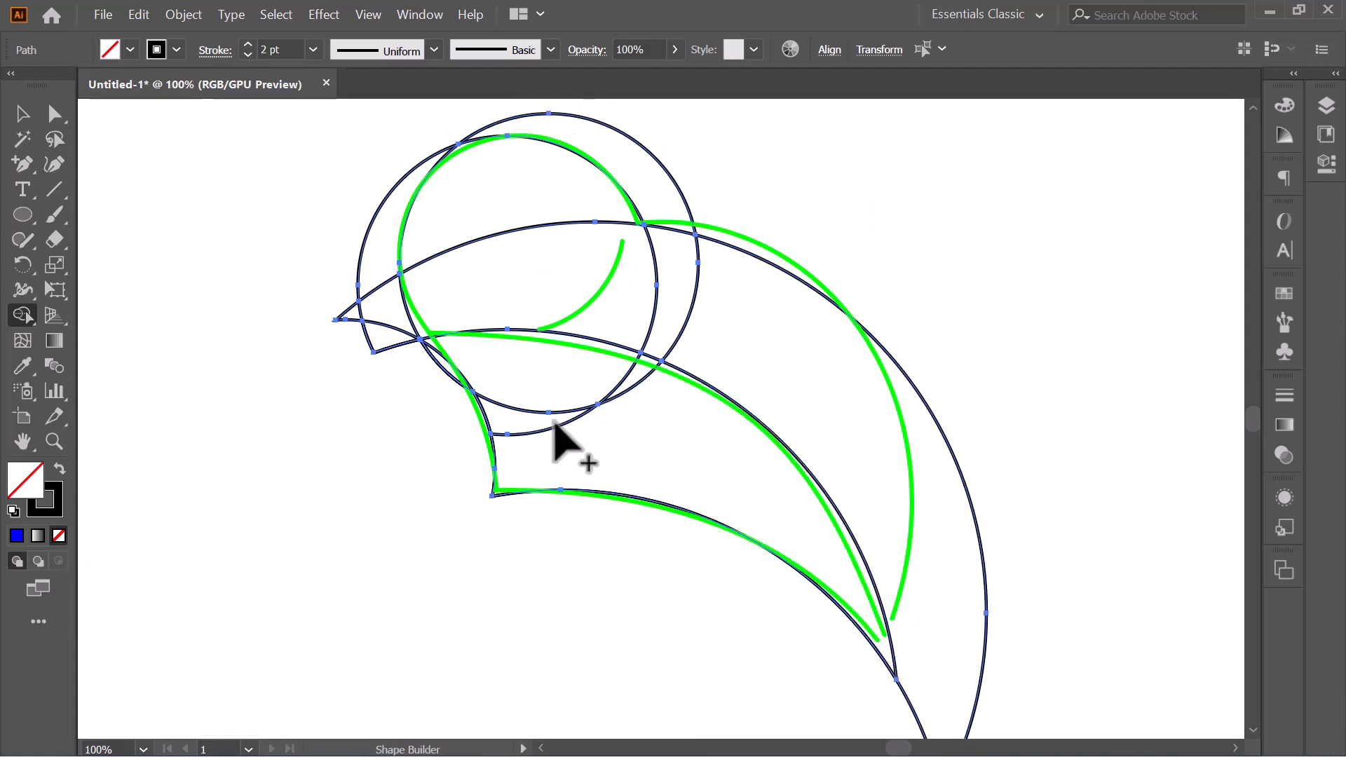
{"action": "mouse_move", "coordinate": [554, 417]}
{"action": "left_mouse_down"}
{"action": "mouse_move", "coordinate": [655, 431]}
{"action": "mouse_move", "coordinate": [644, 397]}
{"action": "mouse_move", "coordinate": [606, 375]}
{"action": "mouse_move", "coordinate": [547, 391]}
{"action": "left_mouse_up"}
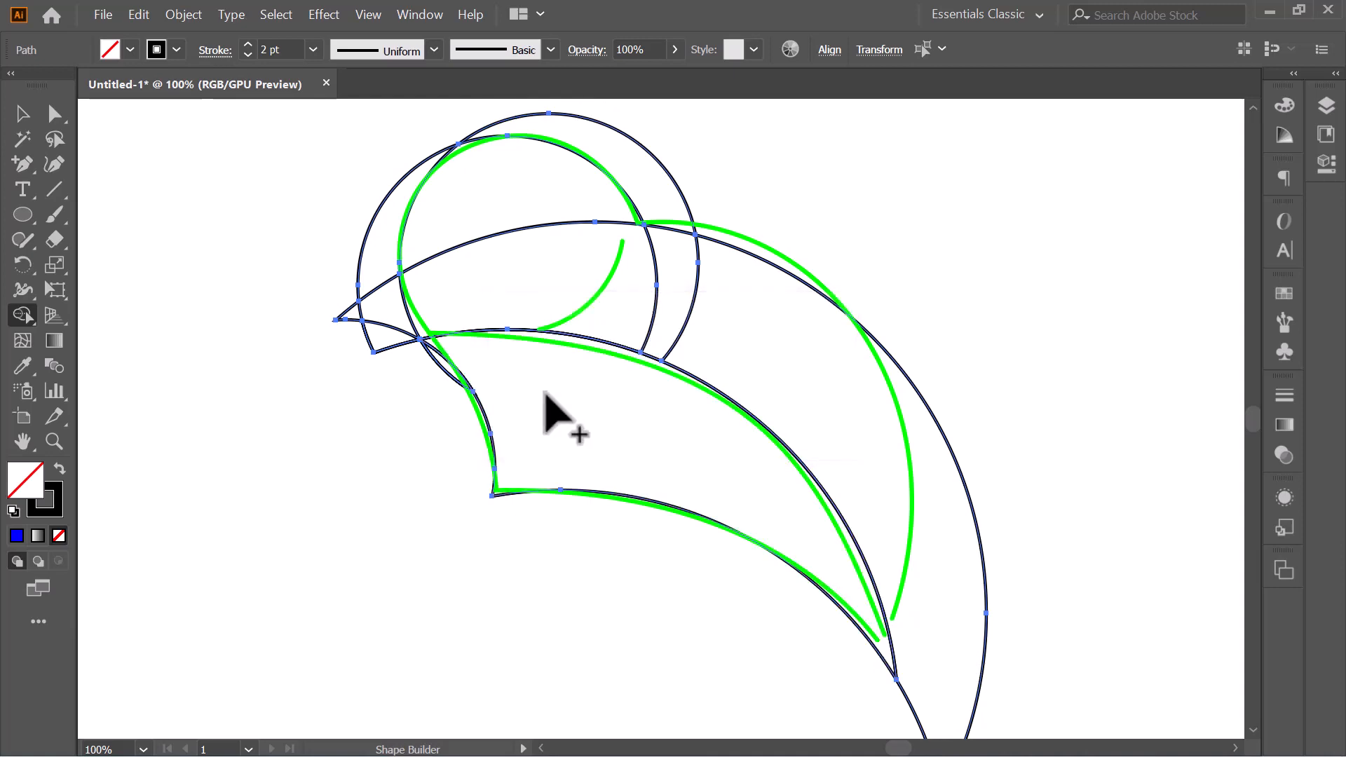
- Remove the excess regions in front of the face and the crescent above the head with Shape Builder
{"action": "scroll", "coordinate": [652, 435], "scroll_direction": "up", "scroll_amount": 2}
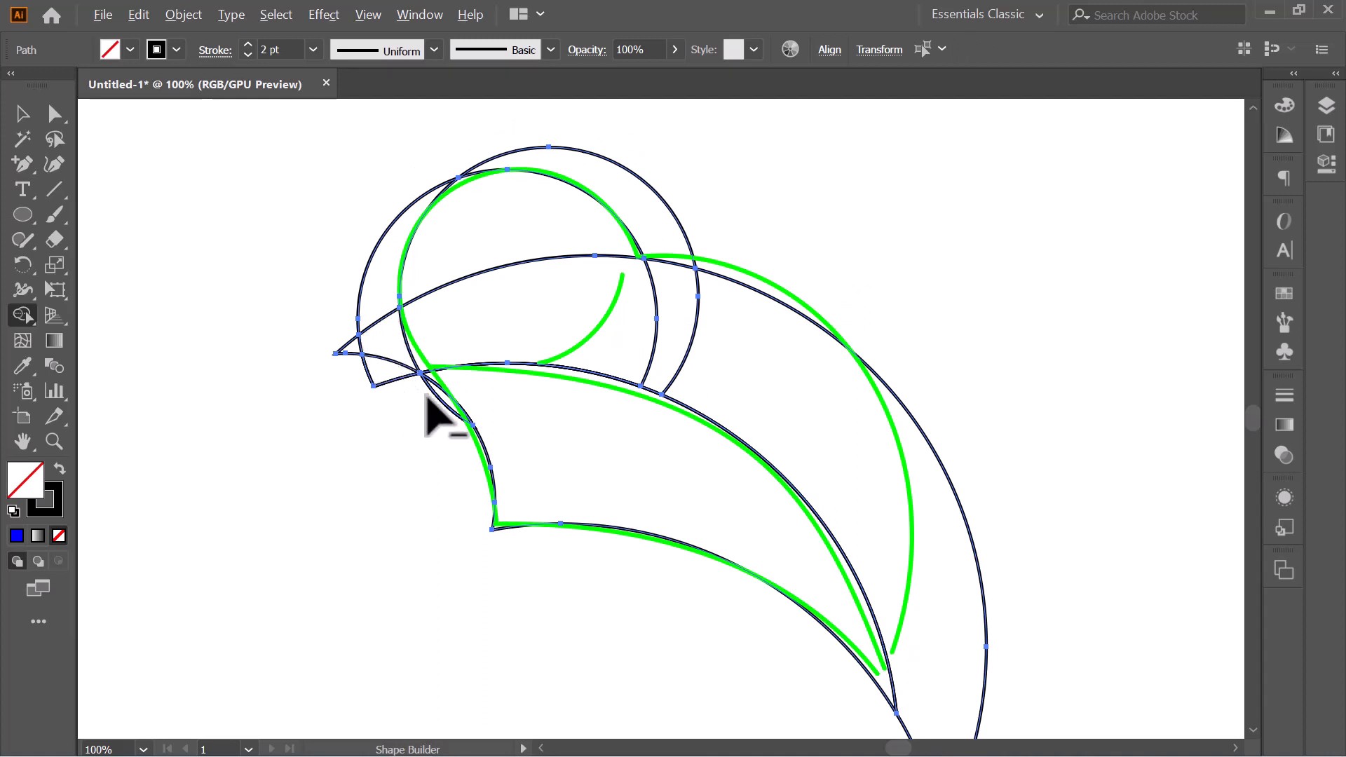
{"action": "mouse_move", "coordinate": [396, 401]}
{"action": "left_mouse_down"}
{"action": "mouse_move", "coordinate": [376, 309]}
{"action": "mouse_move", "coordinate": [382, 370]}
{"action": "mouse_move", "coordinate": [361, 457]}
{"action": "left_mouse_up"}
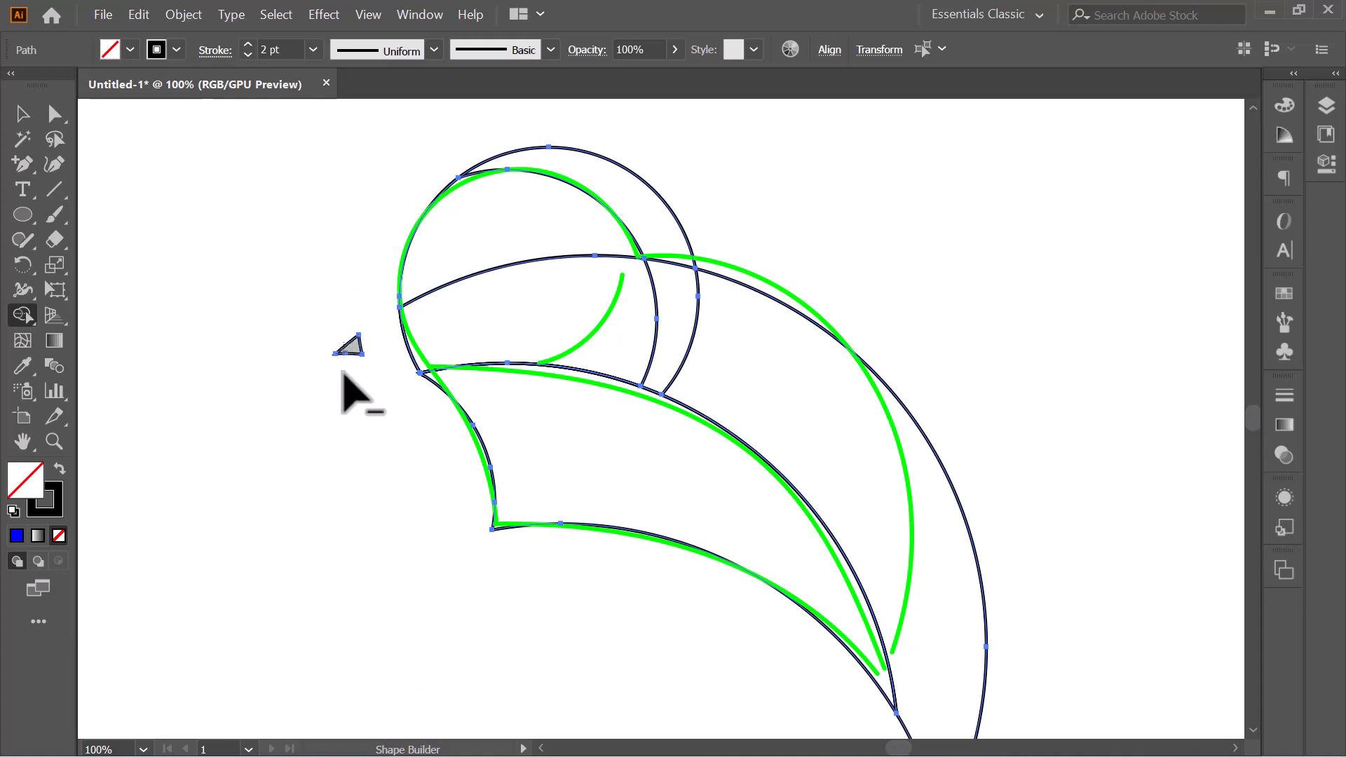
{"action": "left_click", "coordinate": [347, 347], "text": "alt"}
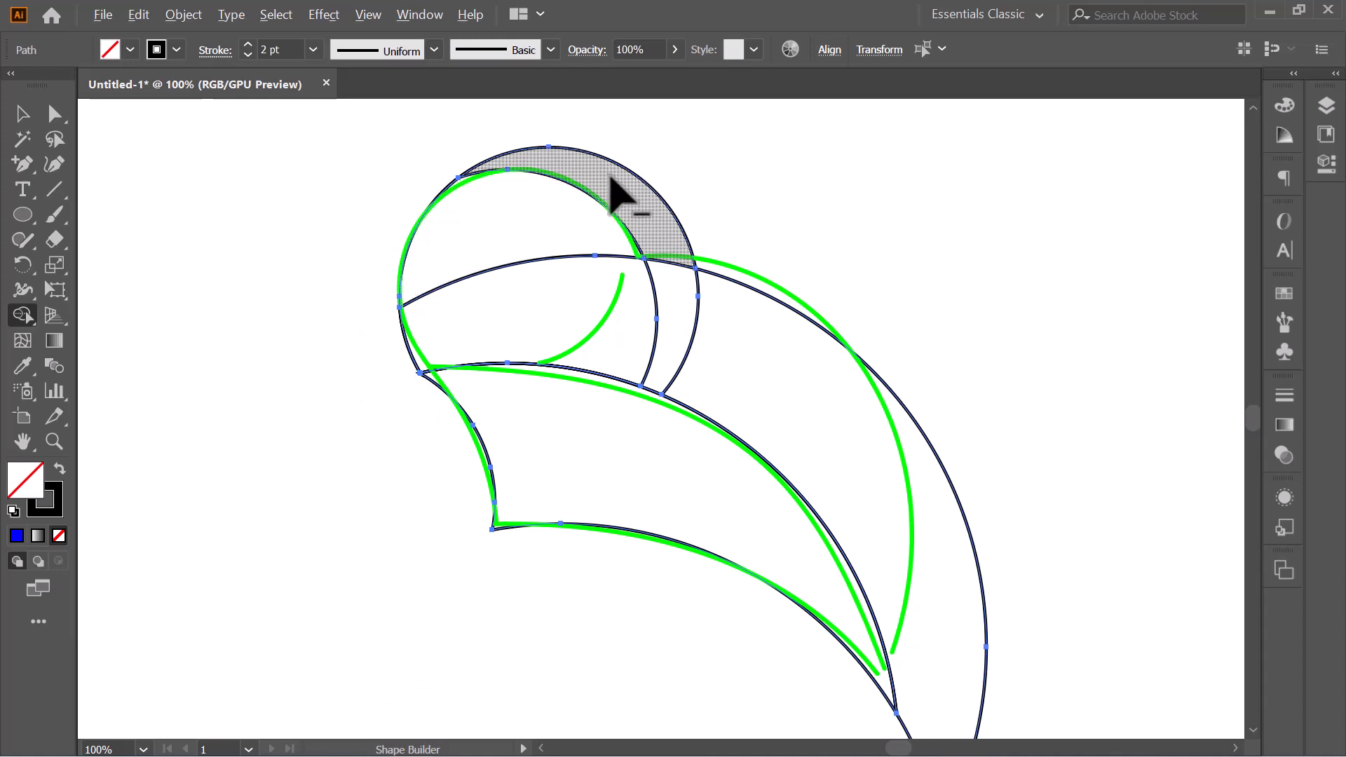
{"action": "left_click", "coordinate": [637, 187], "text": "alt"}
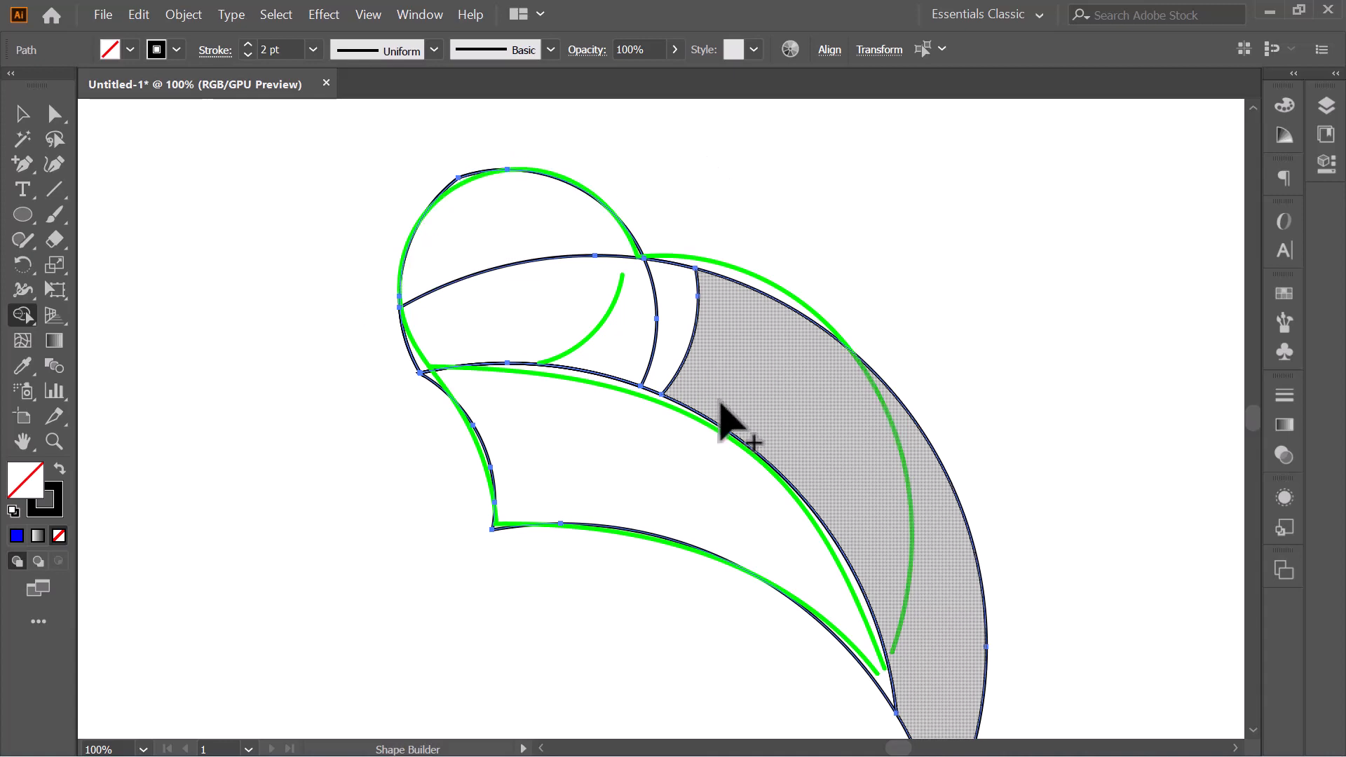
- Merge the head regions with the back regions down to the pointed rear tip into one shape with Shape Builder
{"action": "scroll", "coordinate": [712, 364], "scroll_direction": "down", "scroll_amount": 2}
{"action": "mouse_move", "coordinate": [511, 170]}
{"action": "left_mouse_down"}
{"action": "mouse_move", "coordinate": [695, 267]}
{"action": "mouse_move", "coordinate": [802, 382]}
{"action": "left_mouse_up"}
{"action": "scroll", "coordinate": [802, 382], "scroll_direction": "up", "scroll_amount": 2}
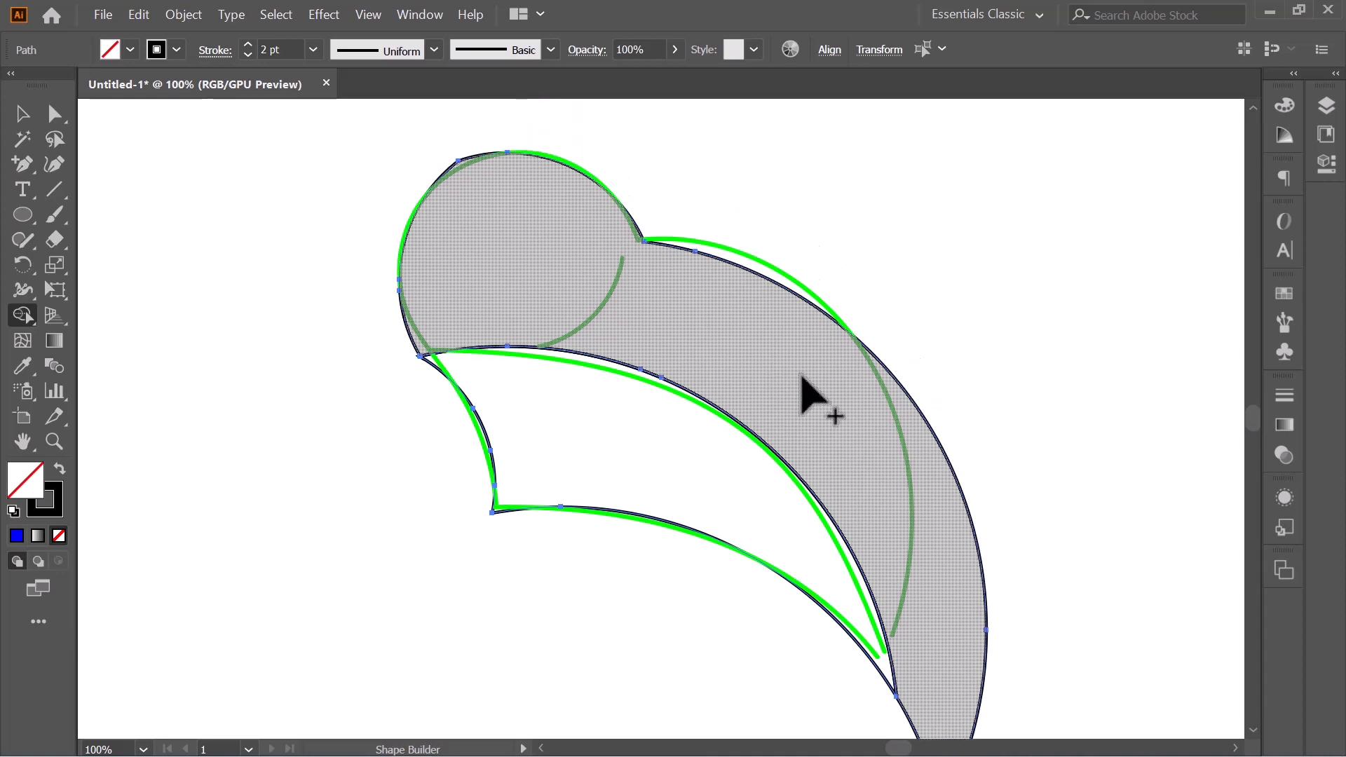
{"action": "scroll", "coordinate": [806, 386], "scroll_direction": "down", "scroll_amount": 4}
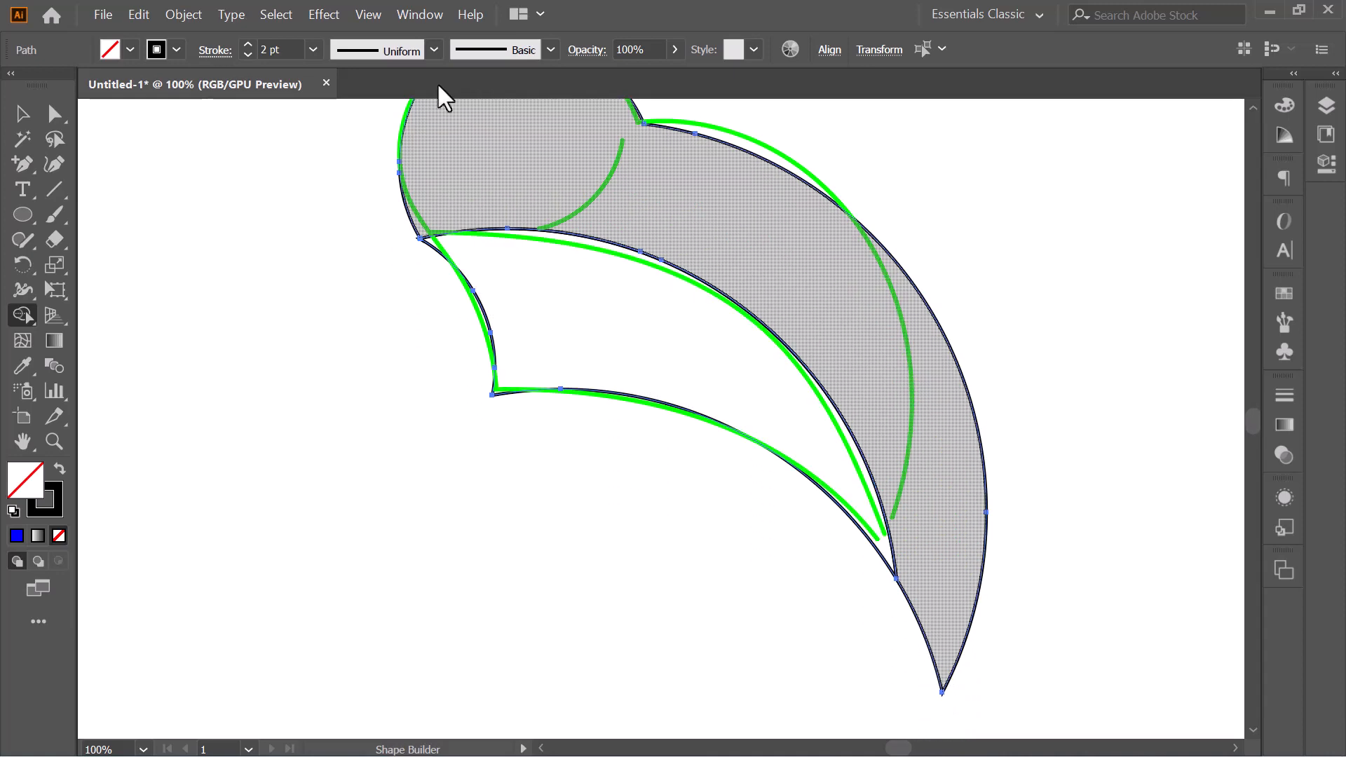
{"action": "scroll", "coordinate": [673, 276], "scroll_direction": "up", "scroll_amount": 1}
{"action": "scroll", "coordinate": [574, 344], "scroll_direction": "up", "scroll_amount": 2}
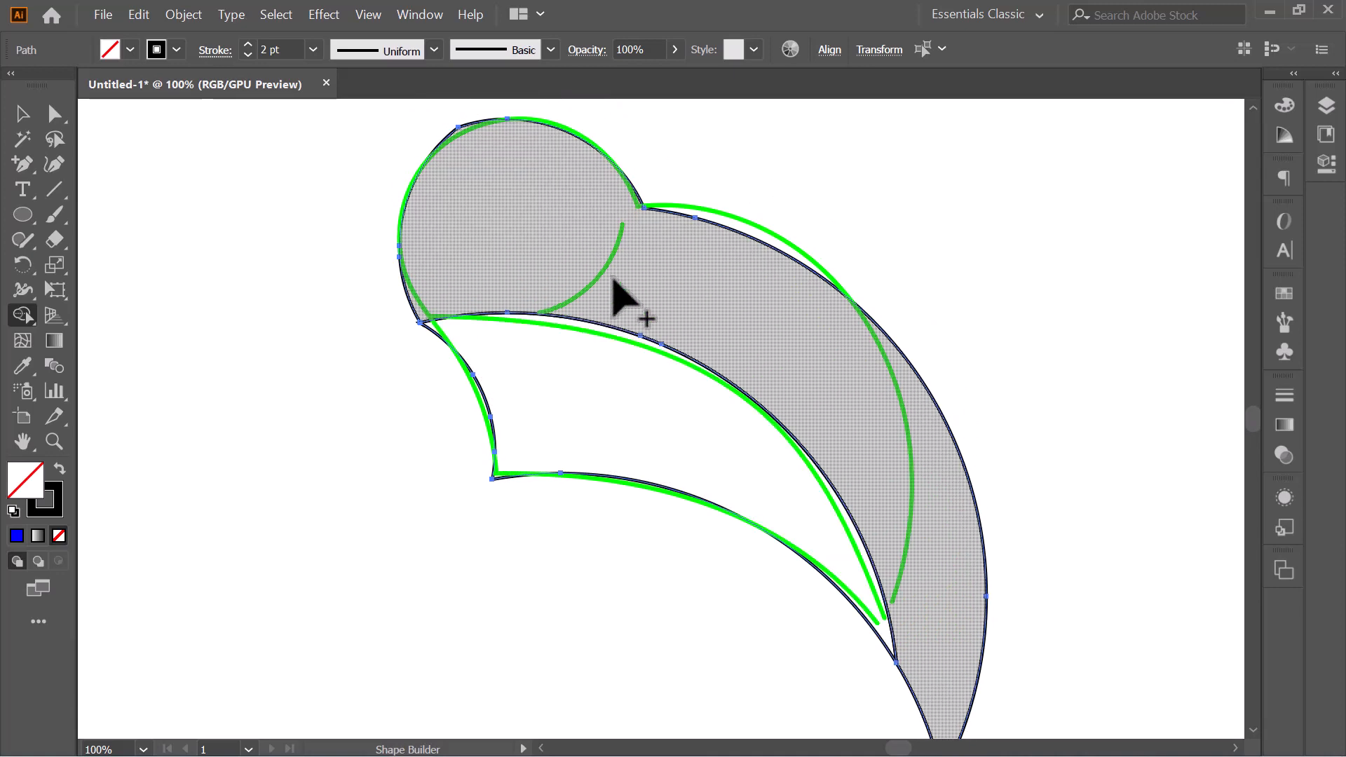
{"action": "scroll", "coordinate": [615, 286], "scroll_direction": "down", "scroll_amount": 1}
{"action": "key", "text": "ctrl+minus"}
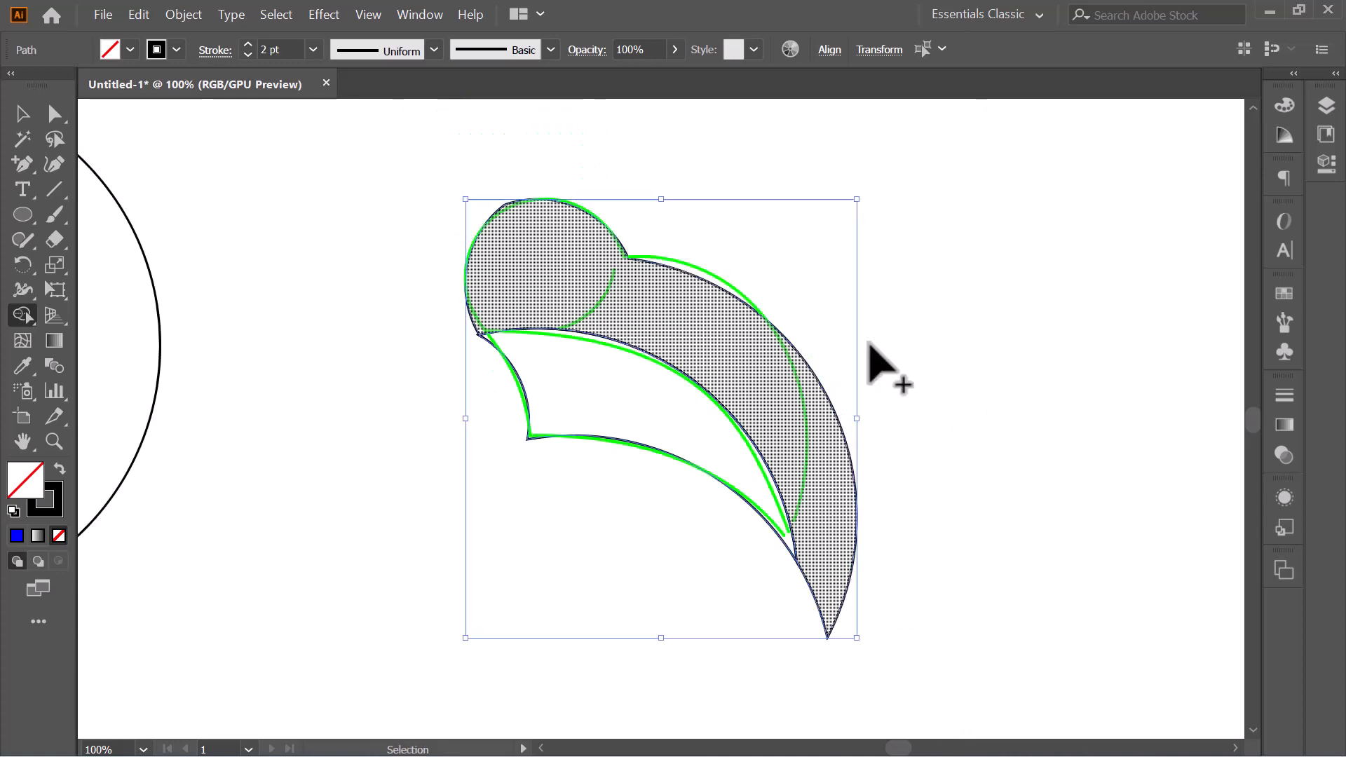
{"action": "key", "text": "ctrl+minus"}
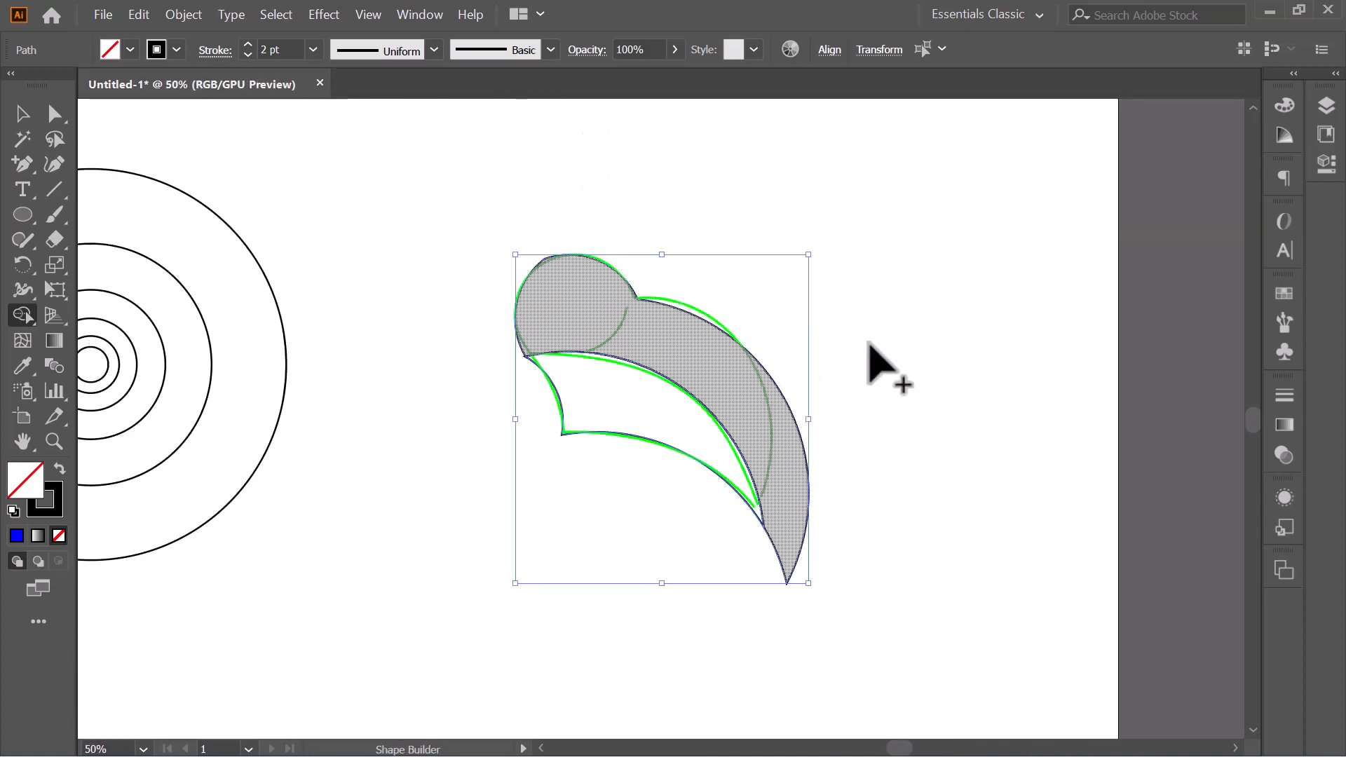
- Move the built head, back and belly shapes off the green sketch to the empty area beside it
{"action": "left_click", "coordinate": [22, 115]}
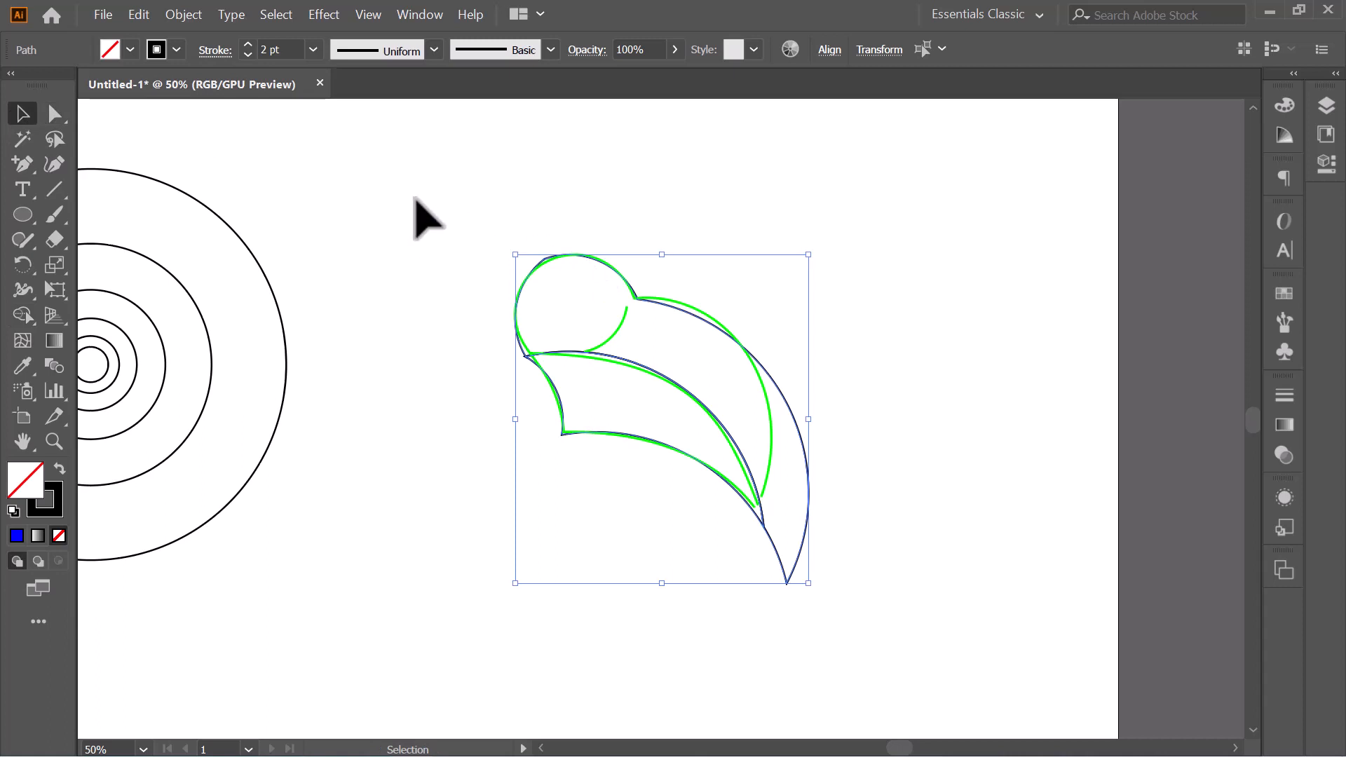
{"action": "left_click_drag", "start_coordinate": [417, 201], "coordinate": [792, 511]}
{"action": "left_click_drag", "start_coordinate": [745, 463], "coordinate": [1028, 392]}
{"action": "left_click", "coordinate": [911, 494]}
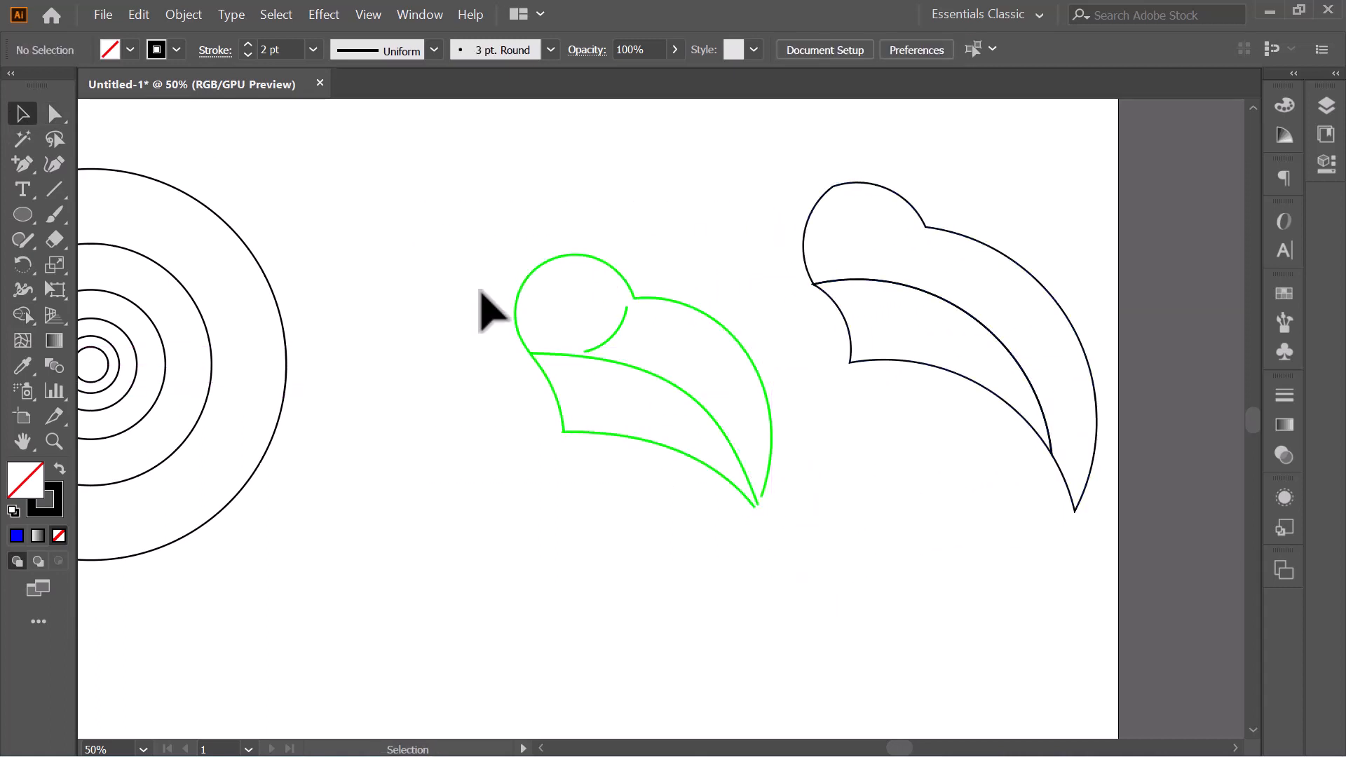
- Unlock the green sketch lines and delete them
{"action": "left_click_drag", "start_coordinate": [485, 212], "coordinate": [750, 534]}
{"action": "left_click", "coordinate": [184, 14]}
{"action": "left_click", "coordinate": [205, 136]}
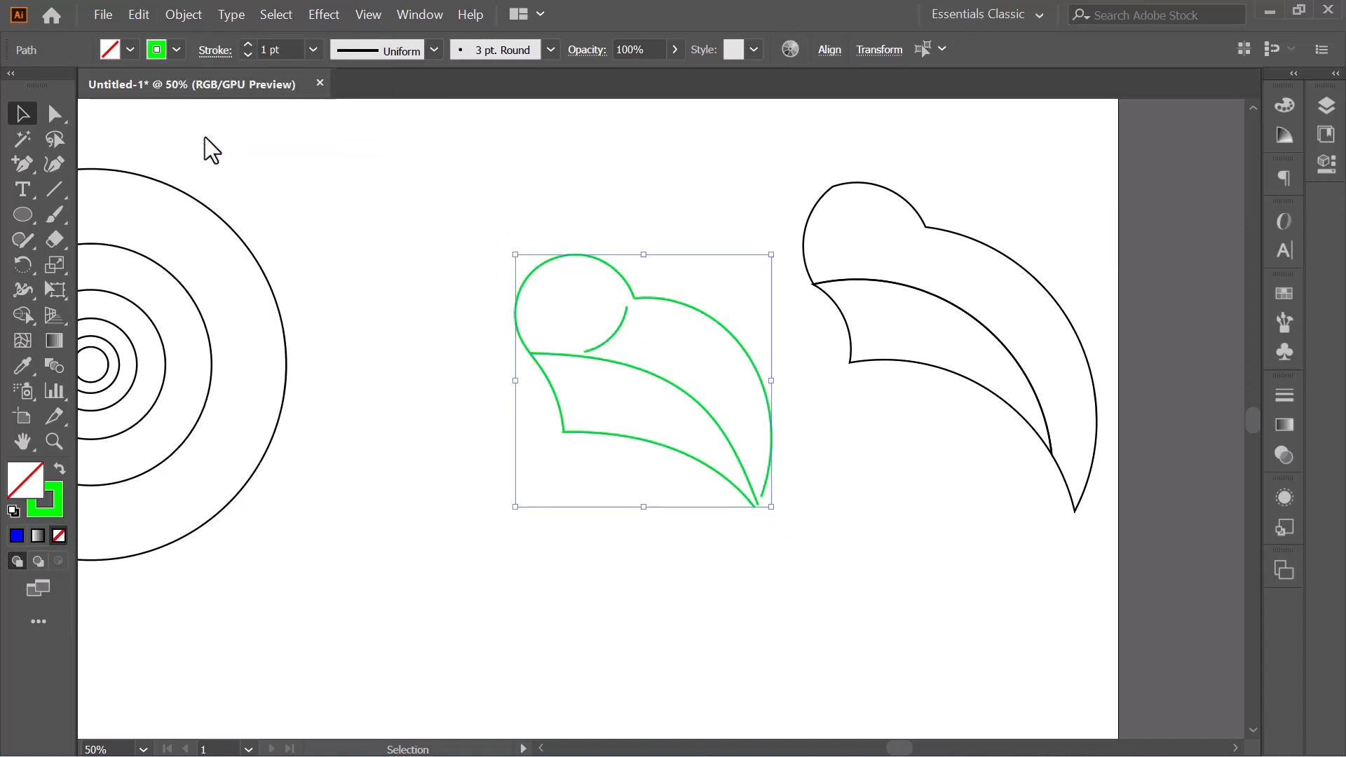
{"action": "key", "text": "Delete"}
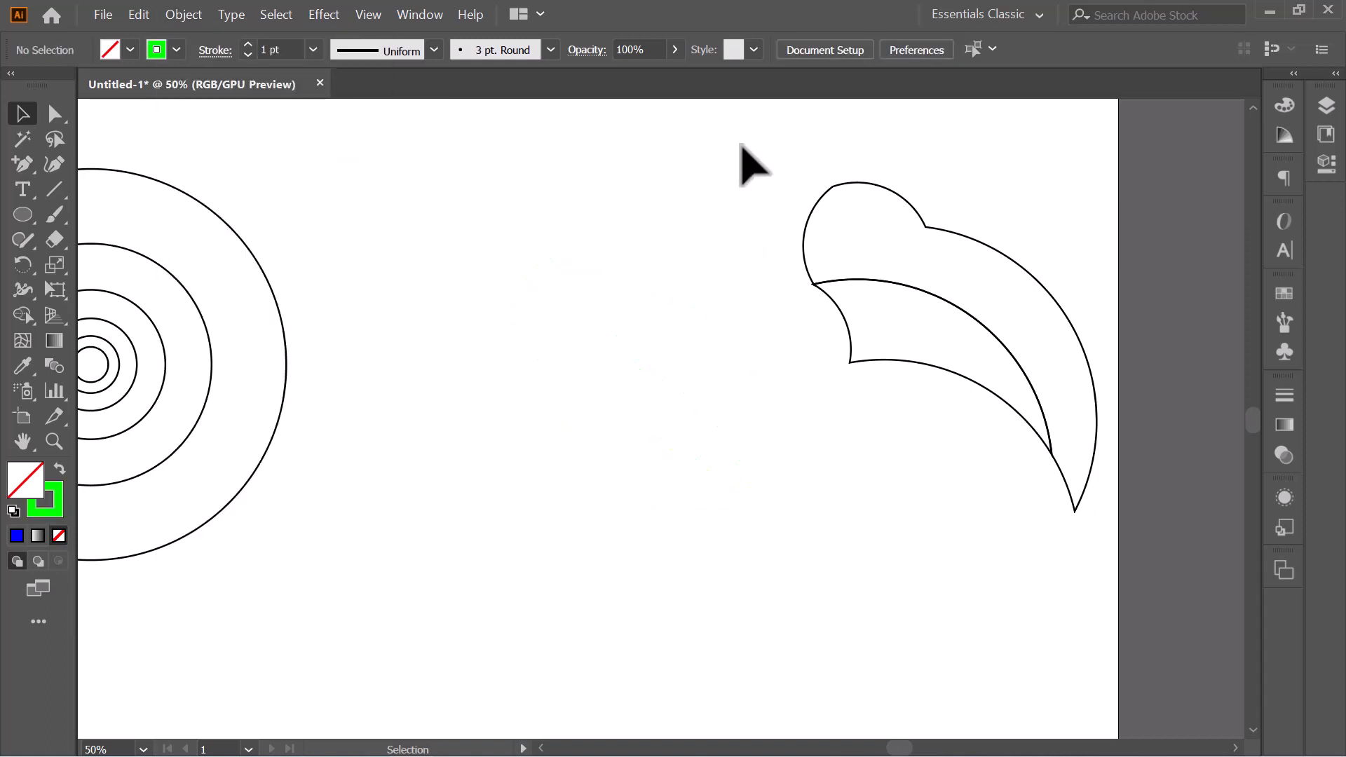
- Move the rabbit shapes back onto the artboard's free area beside the circles and fit the artboard in view
{"action": "left_click_drag", "start_coordinate": [742, 144], "coordinate": [1142, 551]}
{"action": "left_click_drag", "start_coordinate": [922, 363], "coordinate": [660, 456]}
{"action": "left_click_drag", "start_coordinate": [834, 275], "coordinate": [867, 238]}
{"action": "left_click", "coordinate": [939, 235]}
{"action": "key", "text": "ctrl+0"}
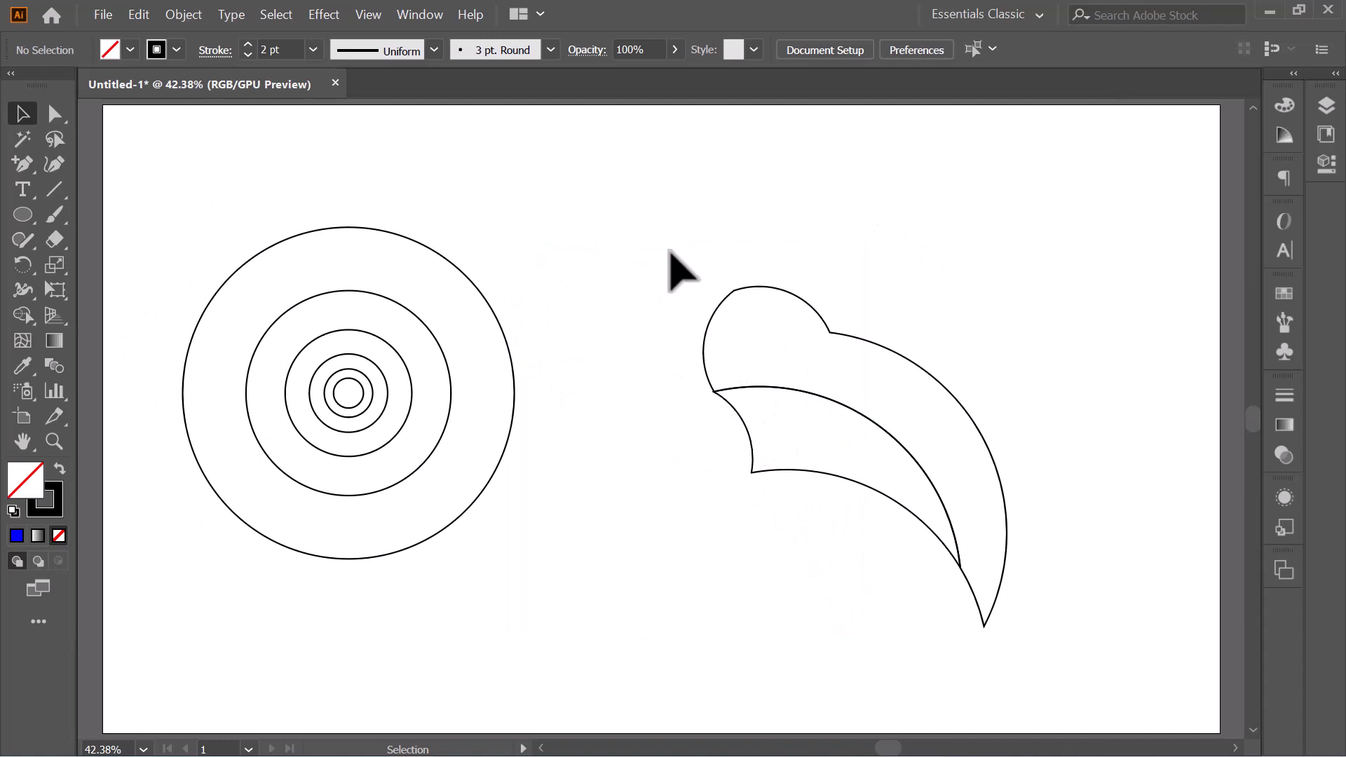
{"action": "left_click_drag", "start_coordinate": [693, 258], "coordinate": [754, 309]}
{"action": "left_click", "coordinate": [54, 114]}
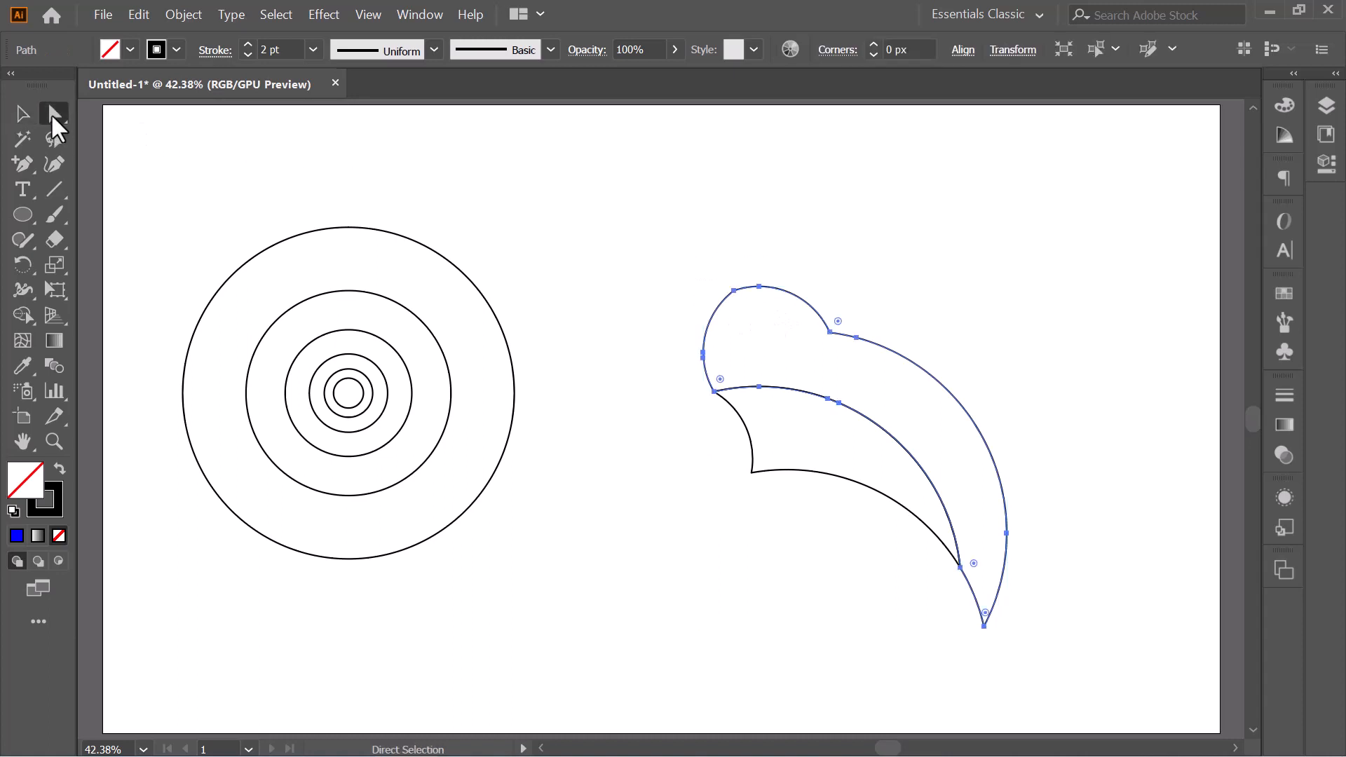
{"action": "left_click", "coordinate": [734, 291]}
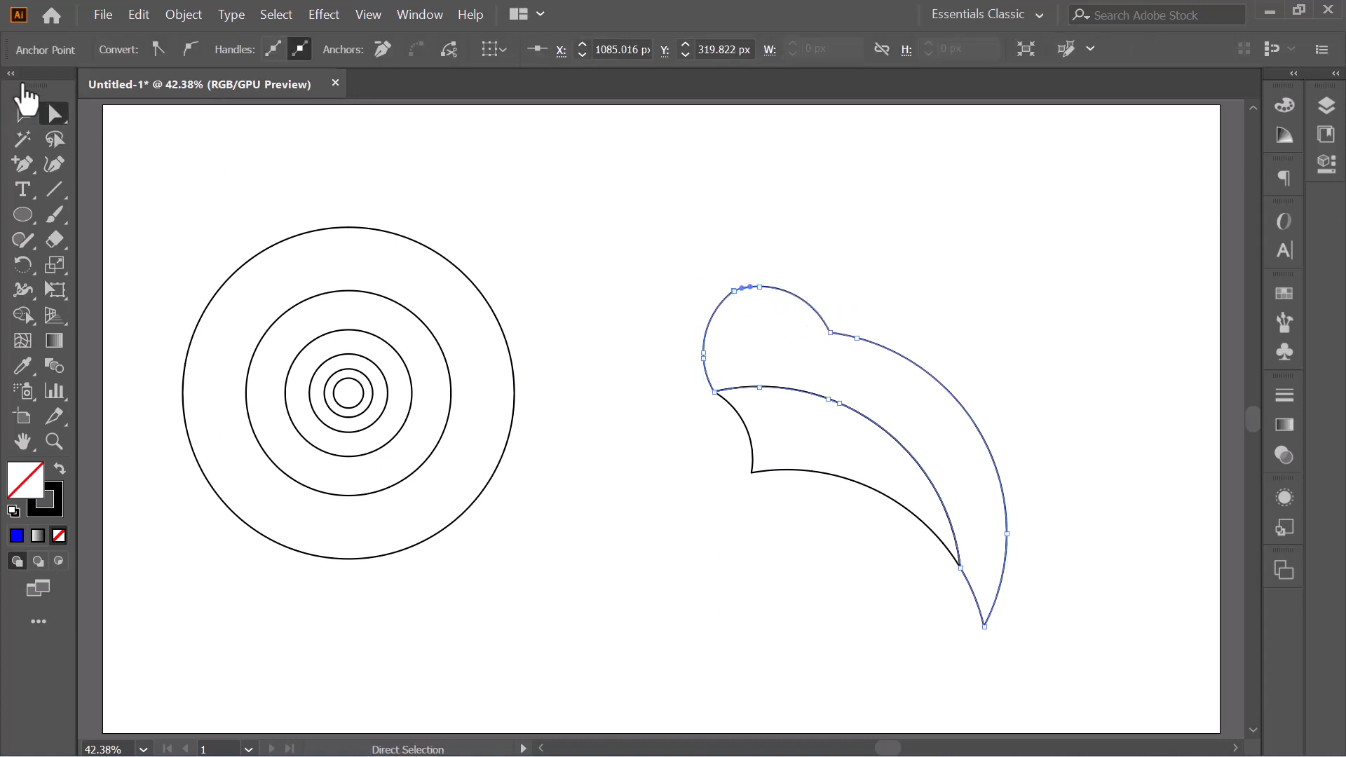
{"action": "left_click", "coordinate": [22, 114]}
{"action": "left_click", "coordinate": [541, 215]}
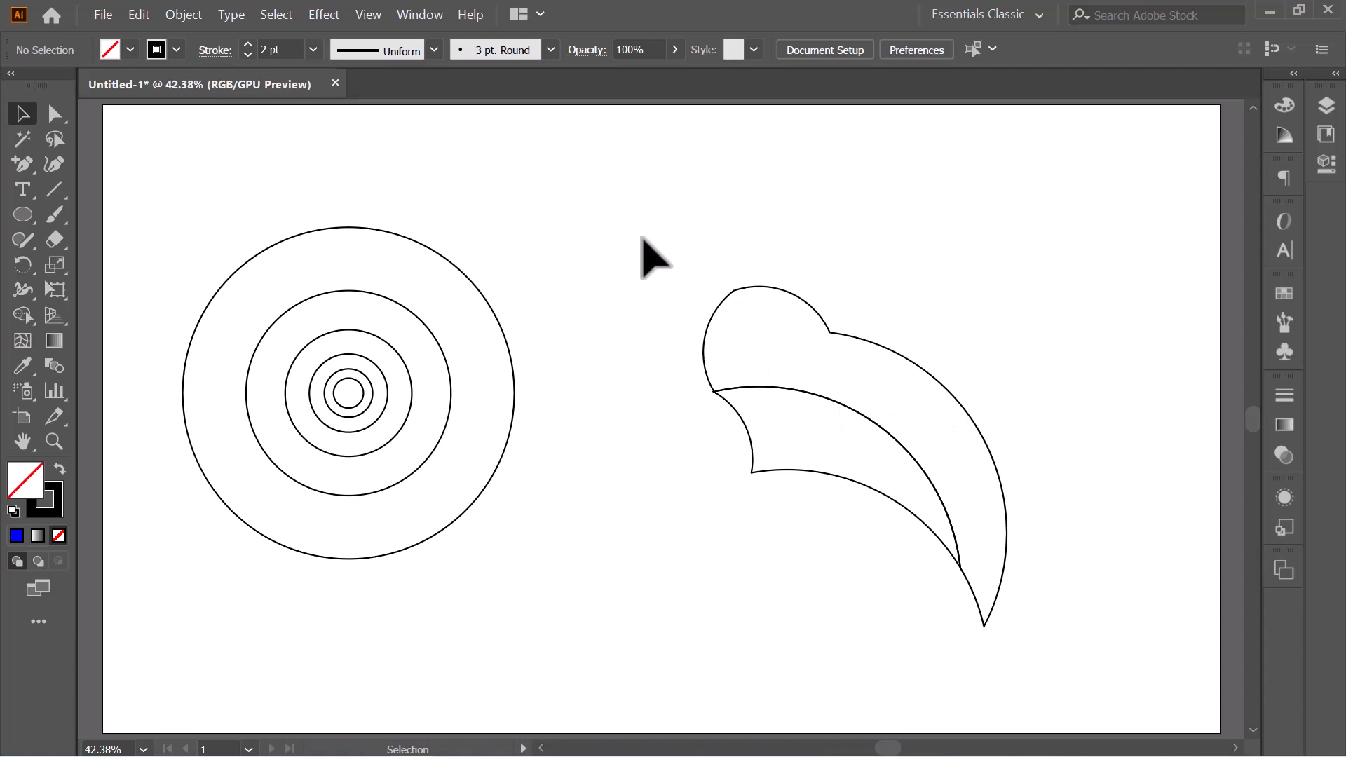
- Select both rabbit shapes and fill the head and back region with black and no stroke using Shape Builder
{"action": "left_click_drag", "start_coordinate": [642, 254], "coordinate": [1068, 638]}
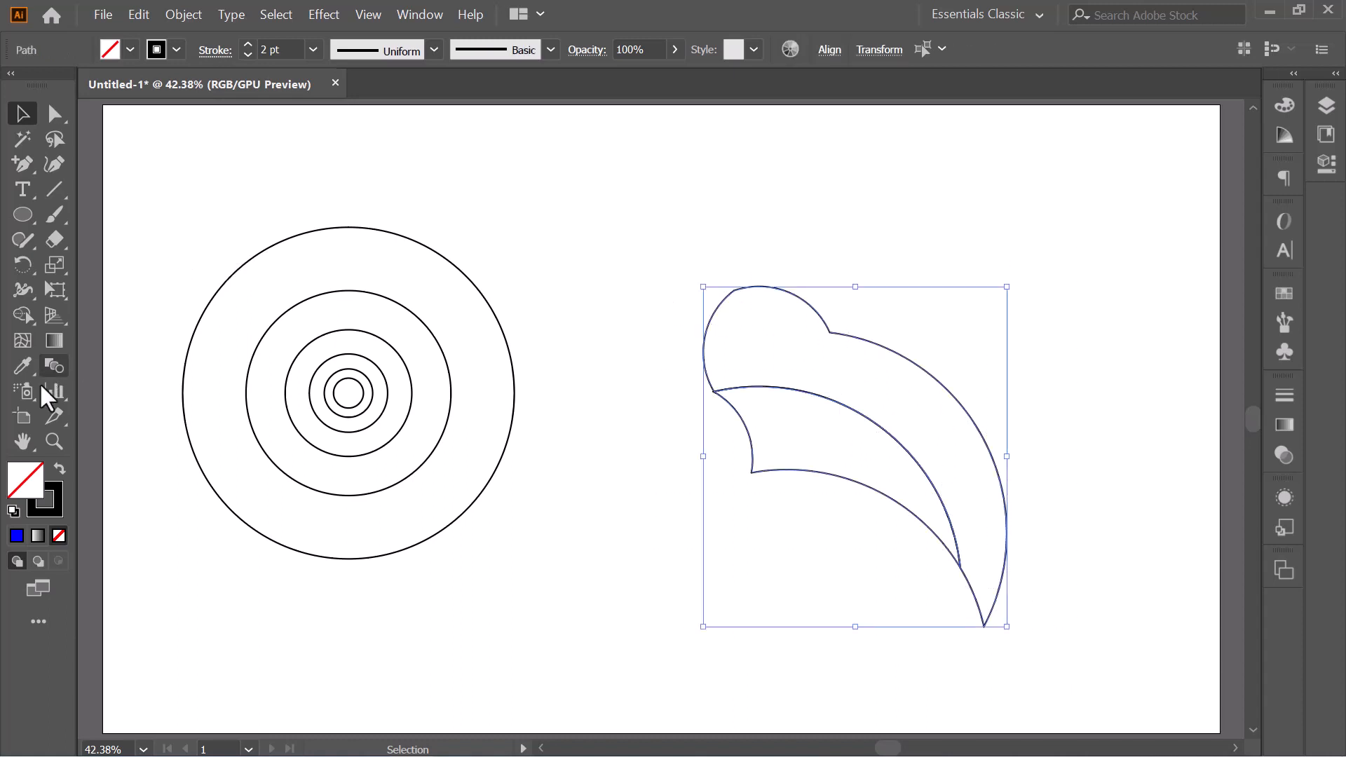
{"action": "left_click", "coordinate": [26, 325]}
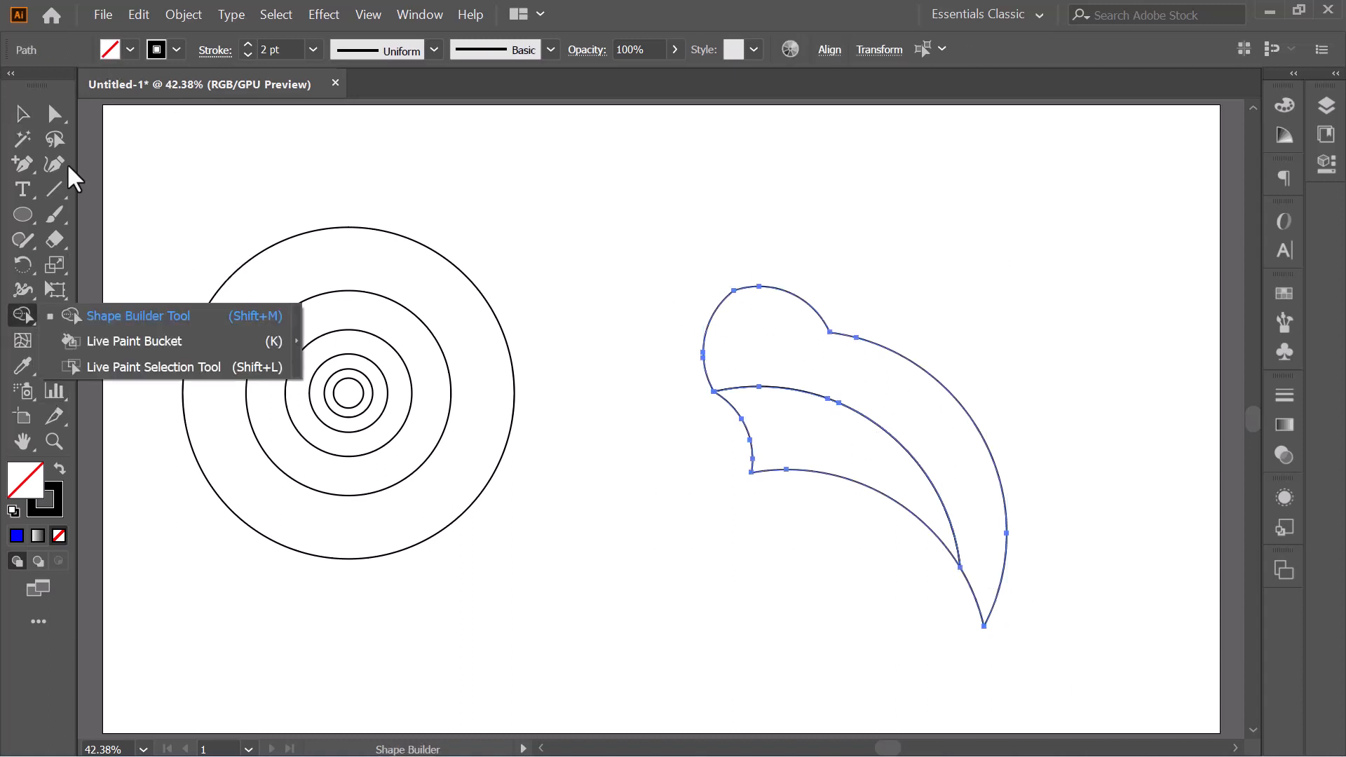
{"action": "left_click", "coordinate": [118, 47]}
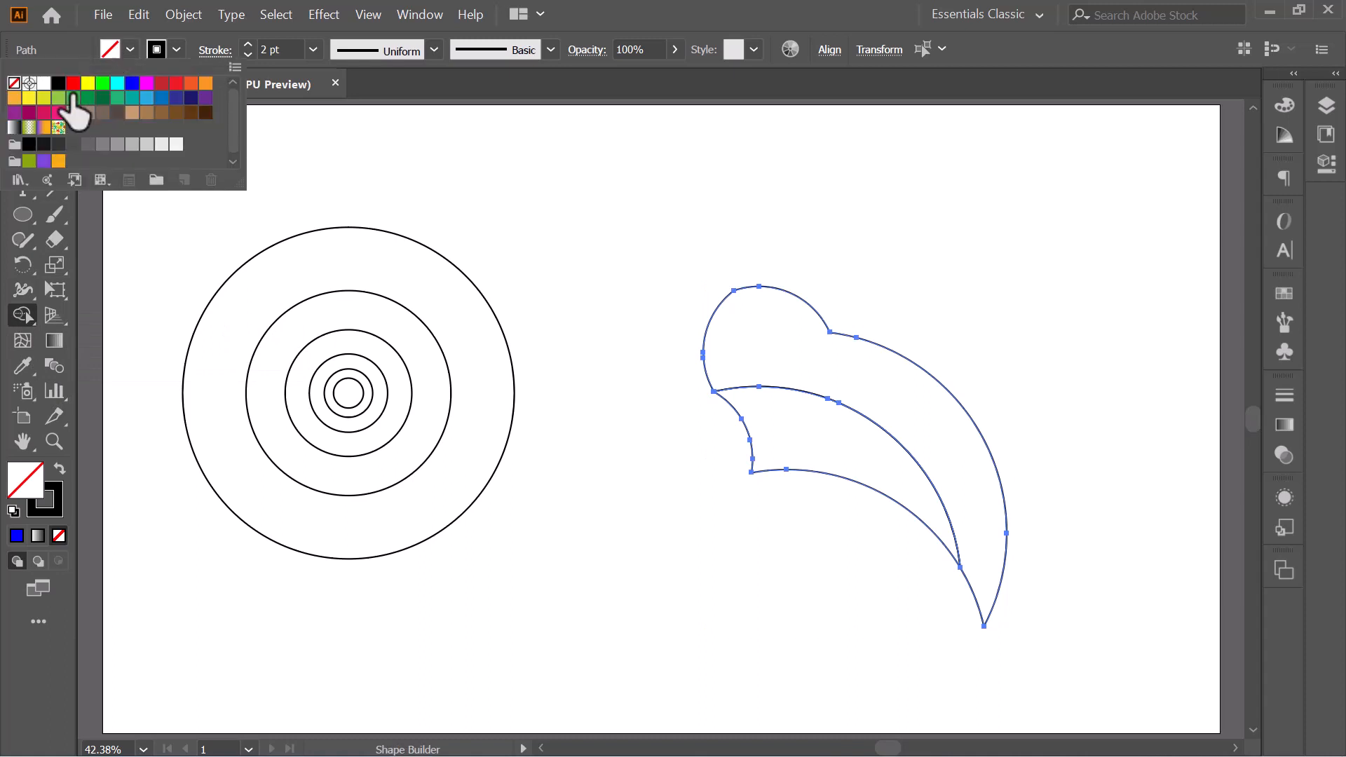
{"action": "left_click", "coordinate": [59, 82]}
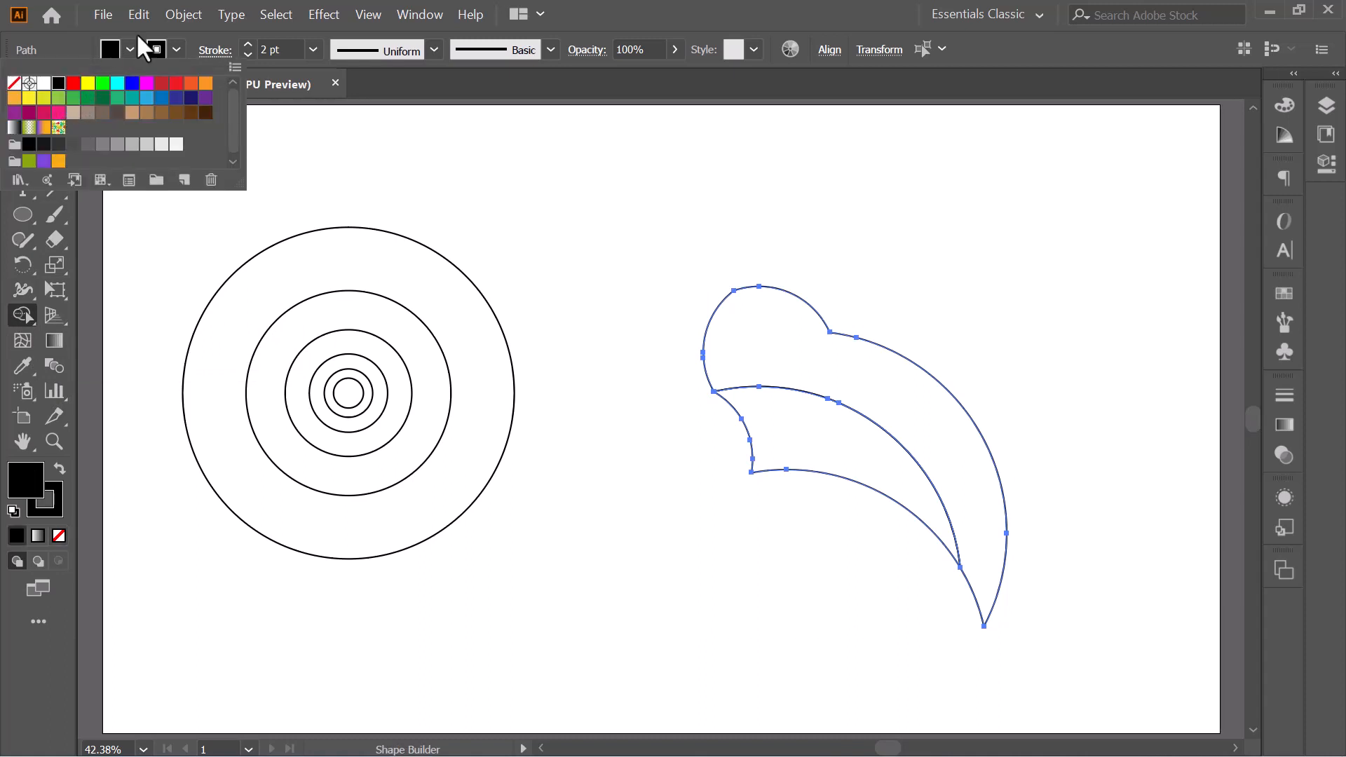
{"action": "left_click", "coordinate": [155, 49]}
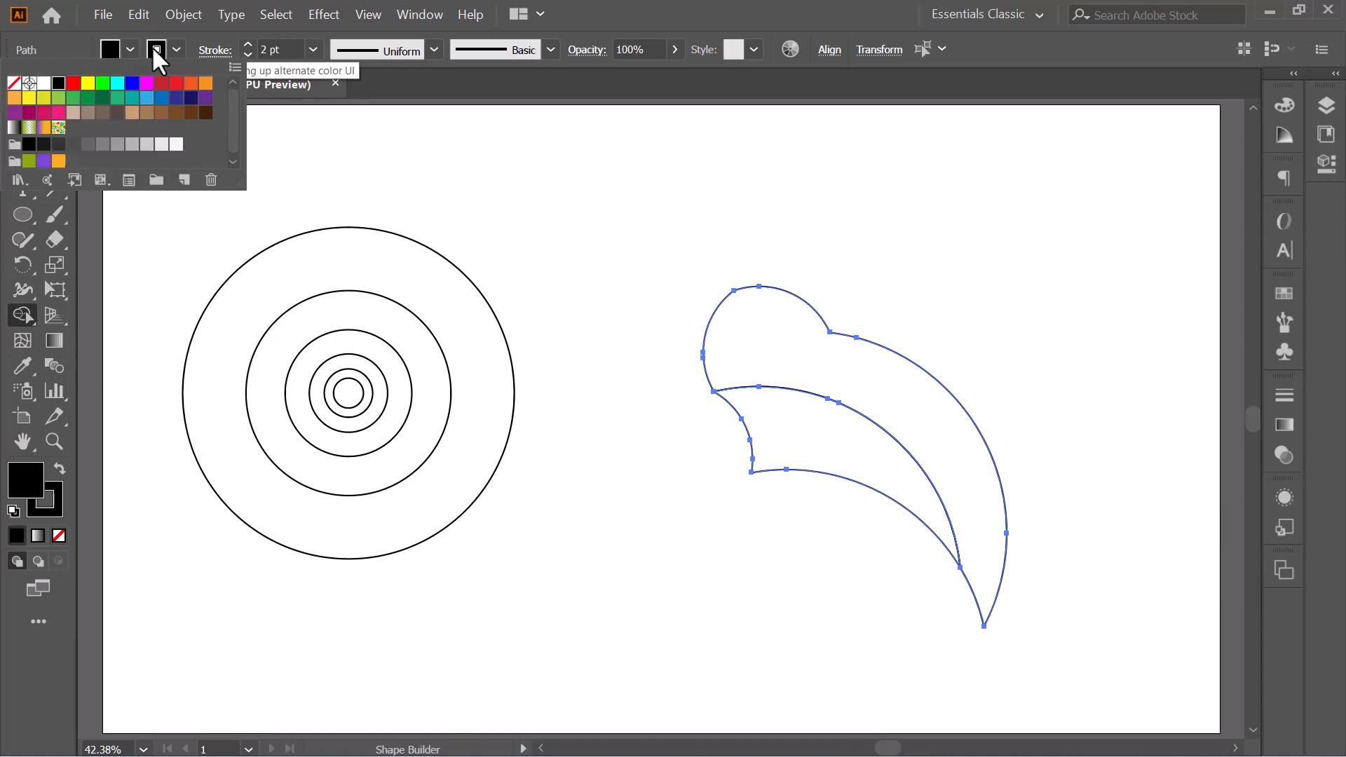
{"action": "left_click", "coordinate": [14, 82]}
{"action": "left_click", "coordinate": [756, 337]}
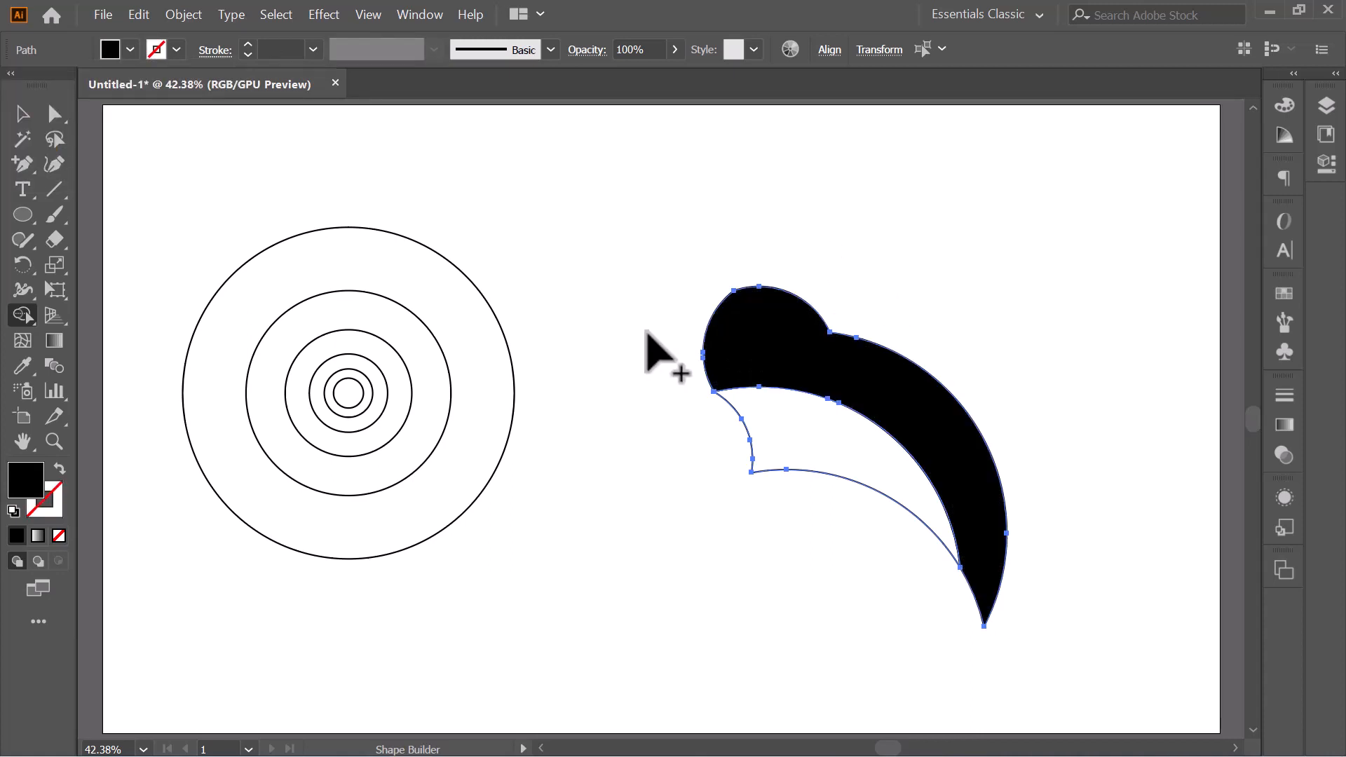
- Fill the belly region with red using Shape Builder
{"action": "left_click", "coordinate": [119, 54]}
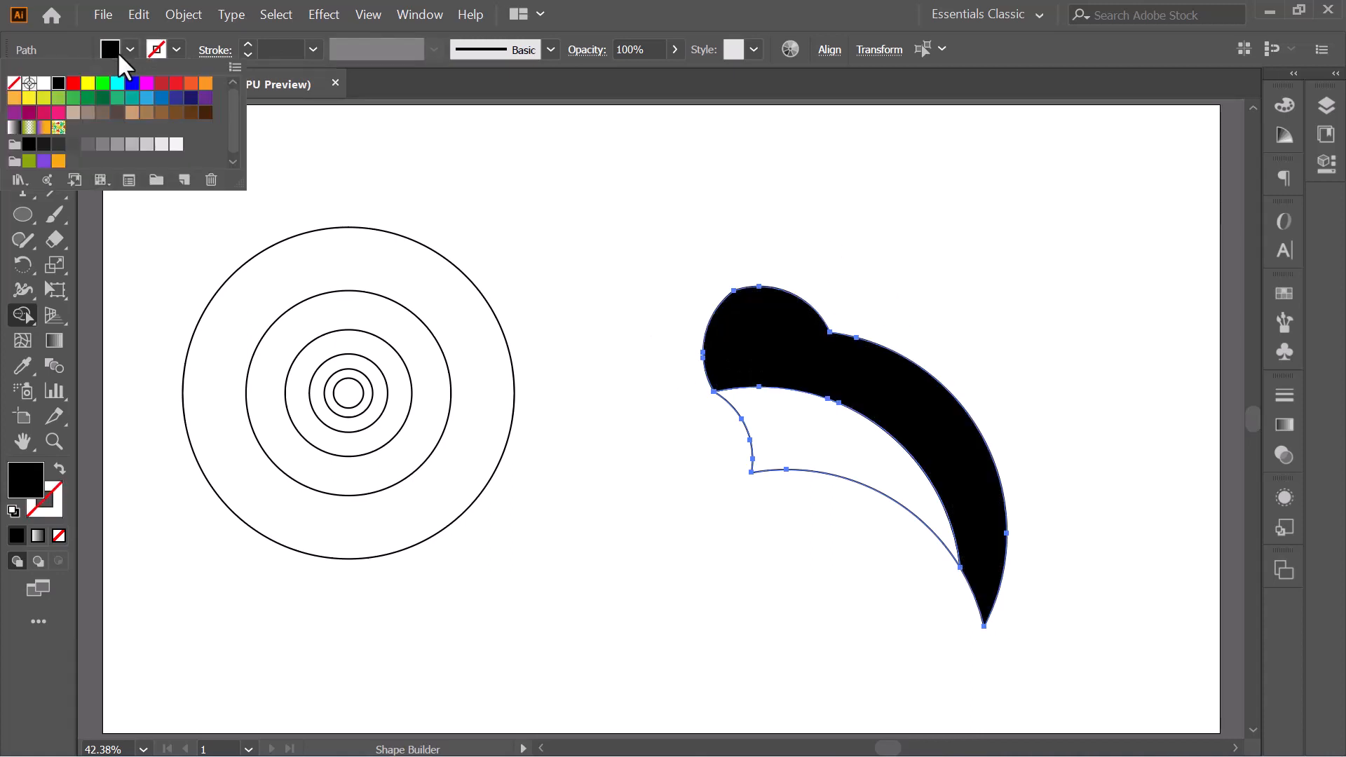
{"action": "left_click", "coordinate": [73, 83]}
{"action": "left_click", "coordinate": [811, 414]}
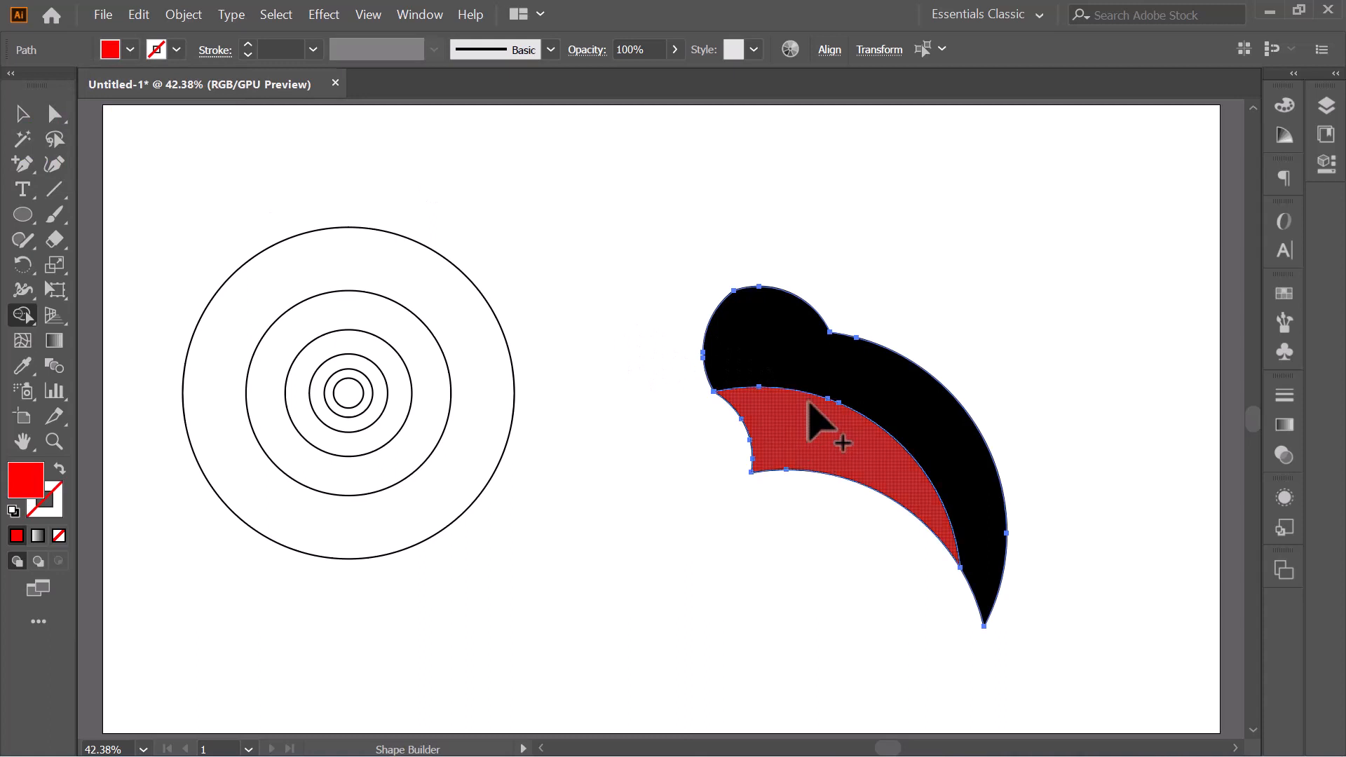
{"action": "left_click", "coordinate": [22, 113]}
{"action": "left_click", "coordinate": [700, 207]}
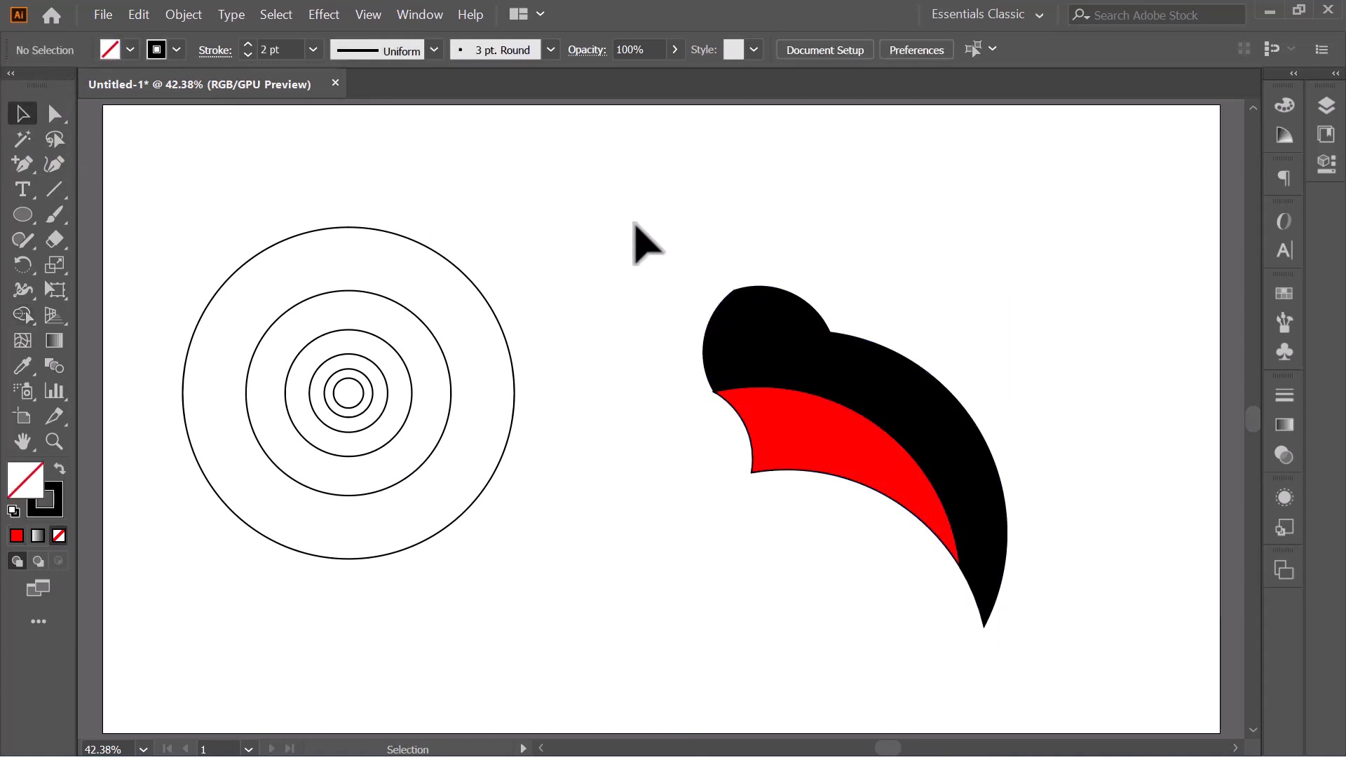
- Remove the stroke from both the black and the red shape
{"action": "left_click_drag", "start_coordinate": [635, 223], "coordinate": [1080, 607]}
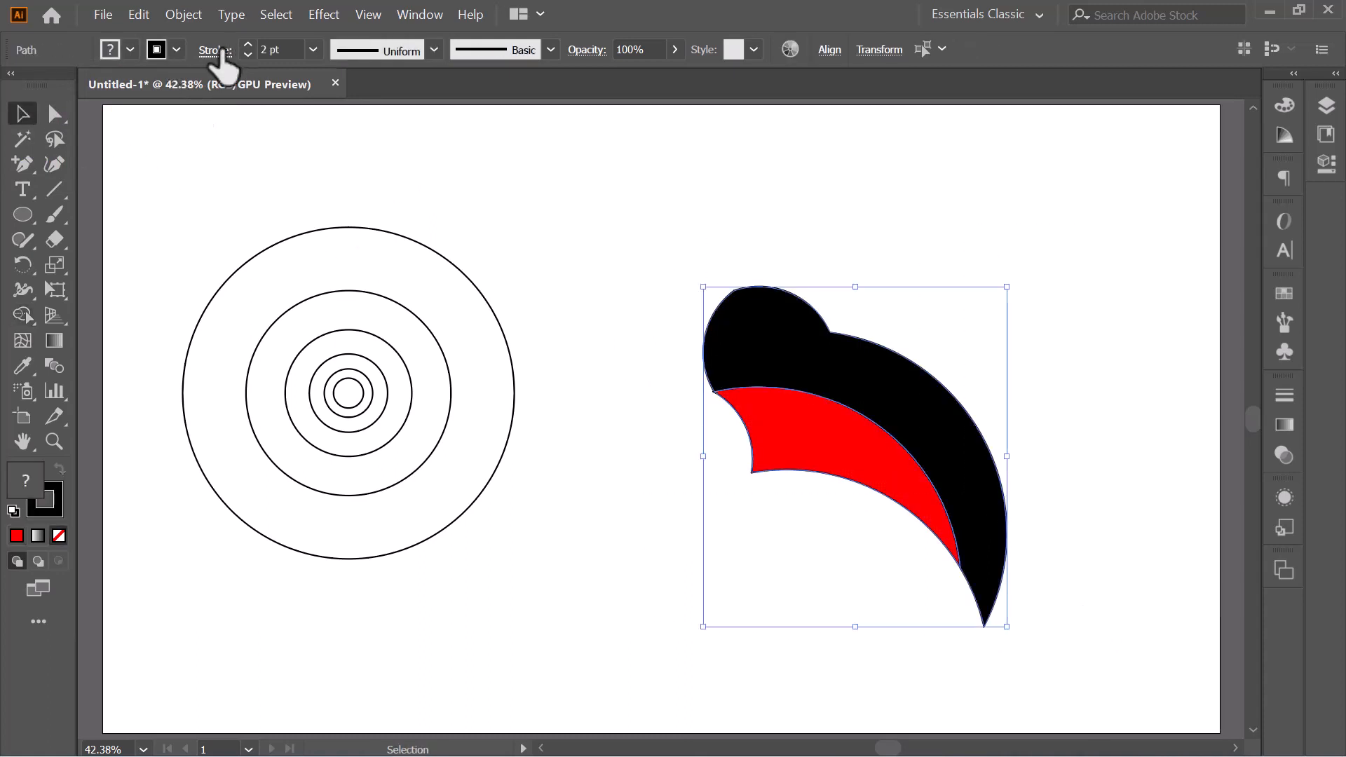
{"action": "left_click", "coordinate": [157, 50]}
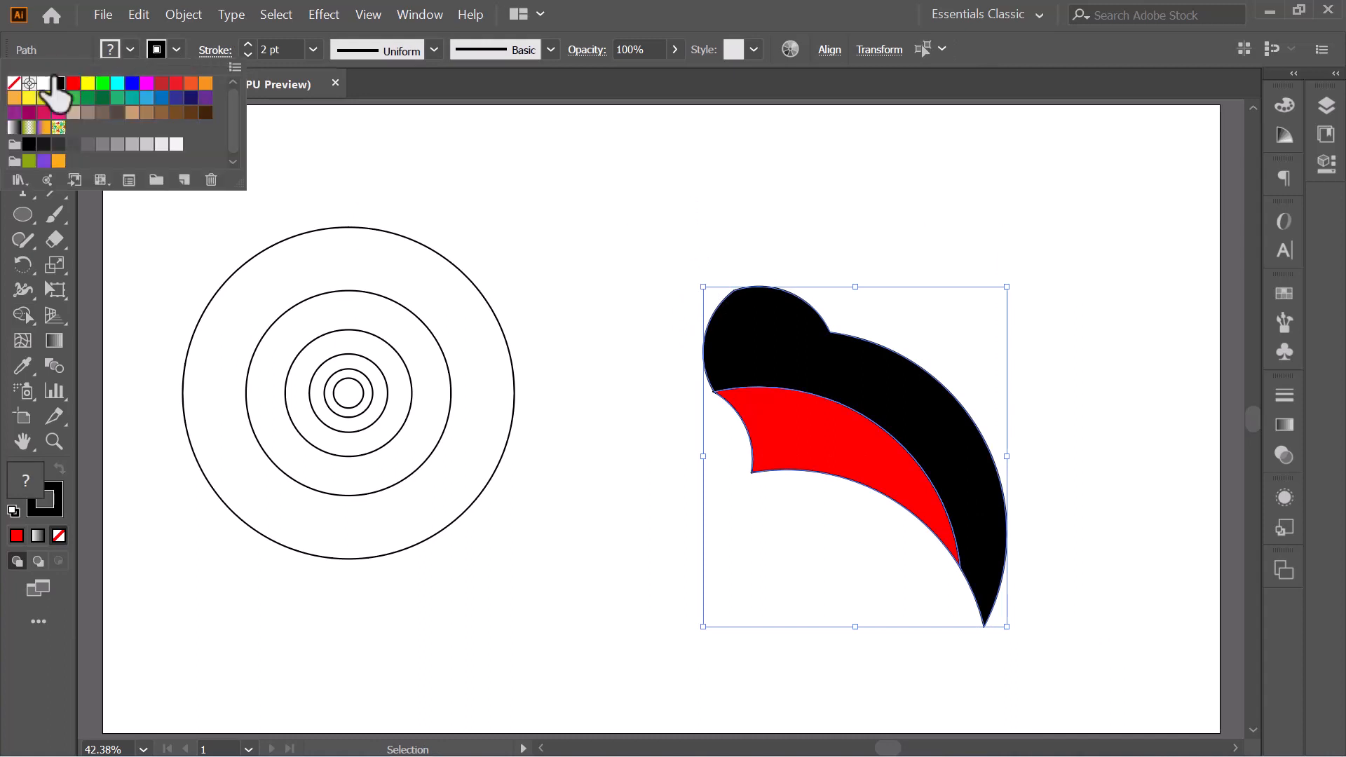
{"action": "left_click", "coordinate": [14, 83]}
{"action": "left_click", "coordinate": [674, 195]}
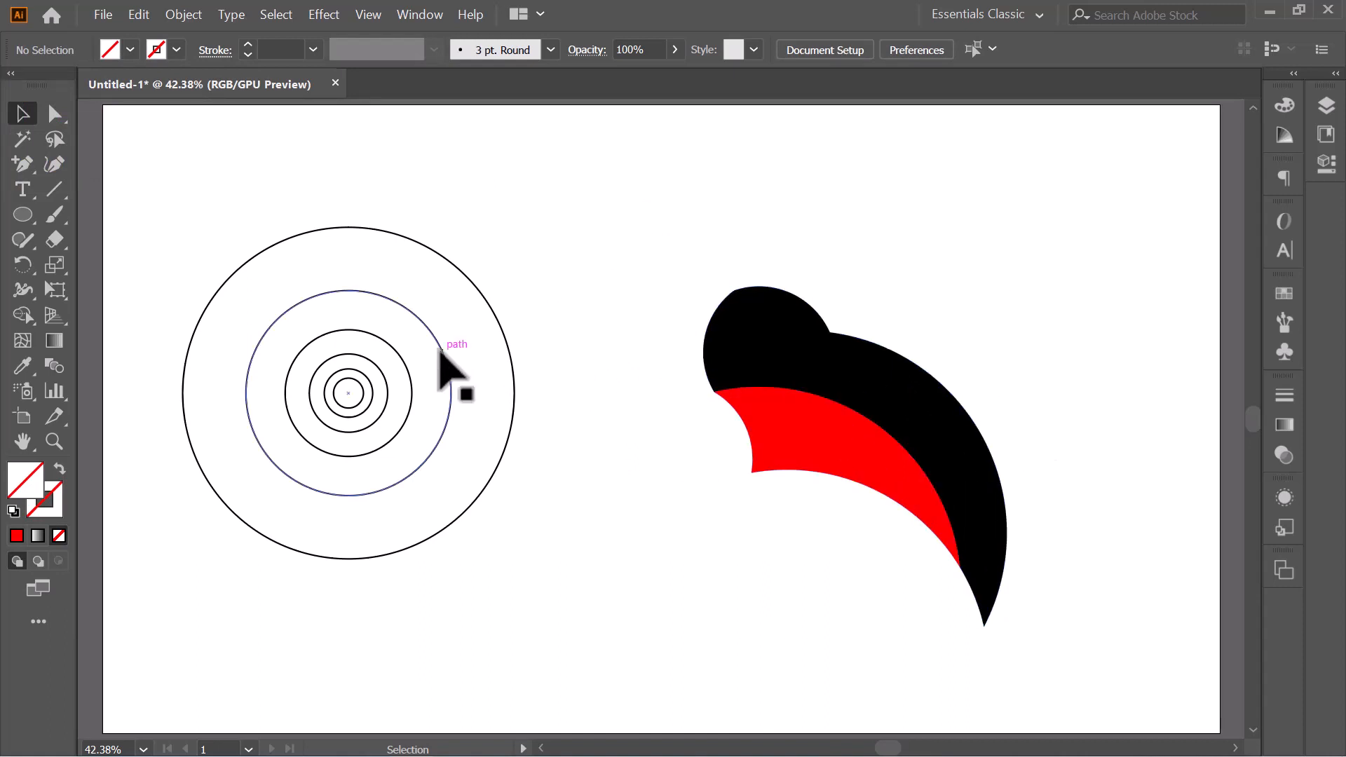
- Place two overlapping copies of the second-largest circle over the rear end of the rabbit's body, the second slightly lower
{"action": "left_click_drag", "start_coordinate": [440, 352], "coordinate": [1038, 452]}
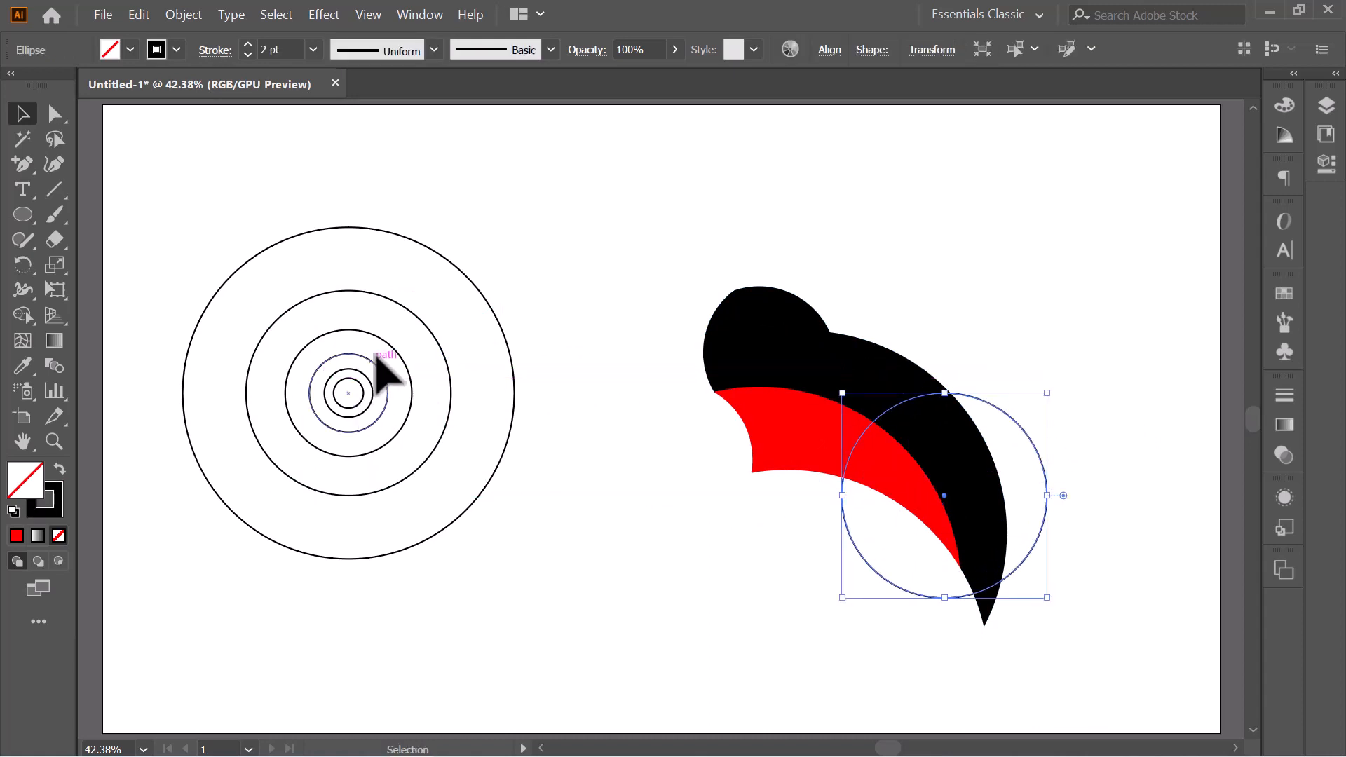
{"action": "left_click_drag", "start_coordinate": [441, 349], "coordinate": [1056, 500]}
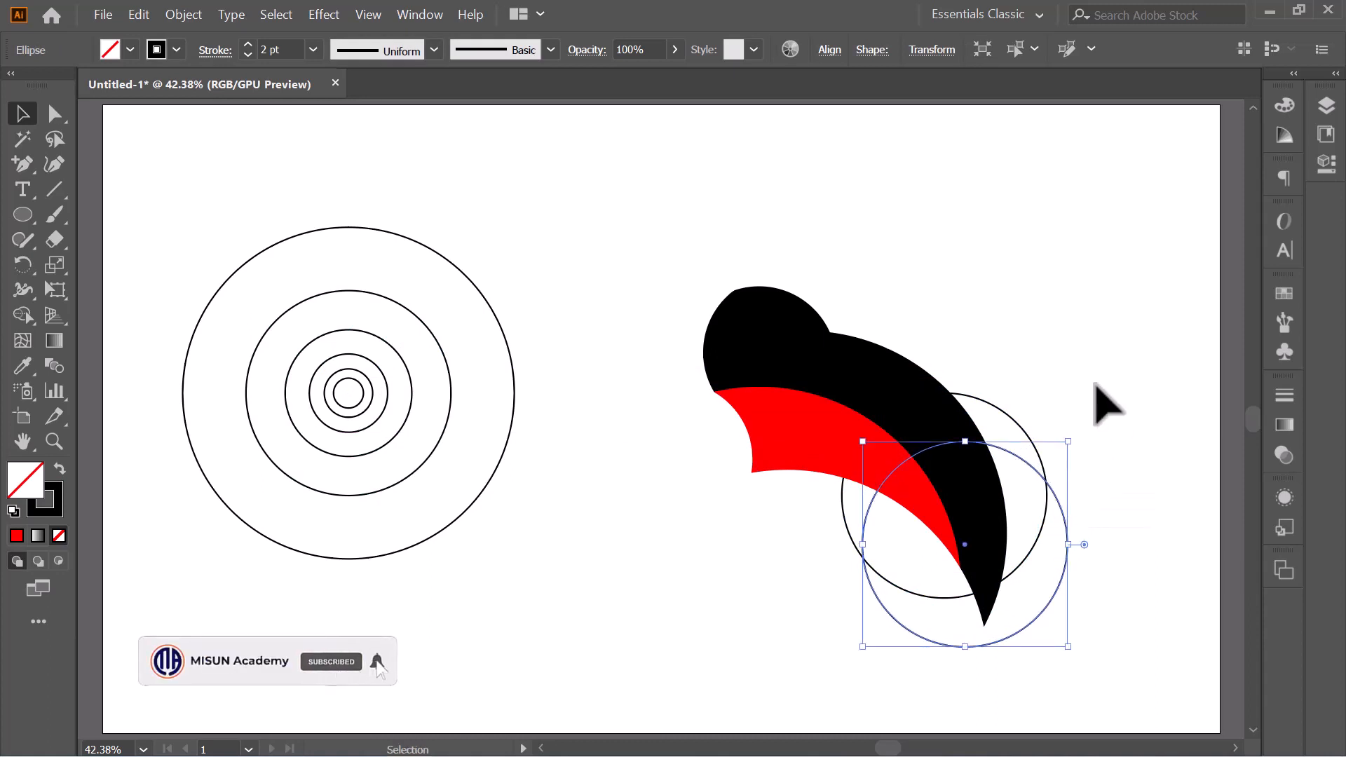
{"action": "left_click_drag", "start_coordinate": [850, 287], "coordinate": [1085, 610]}
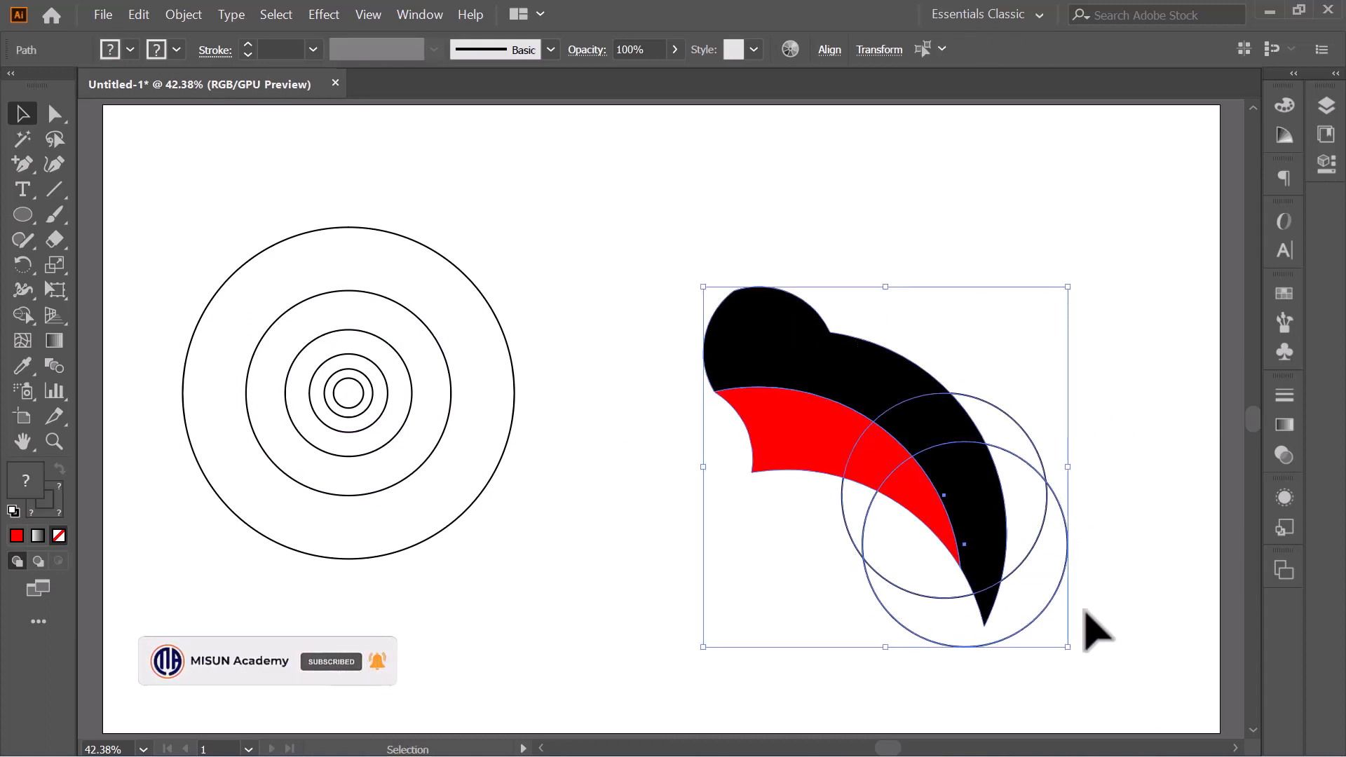
{"action": "left_click", "coordinate": [19, 309]}
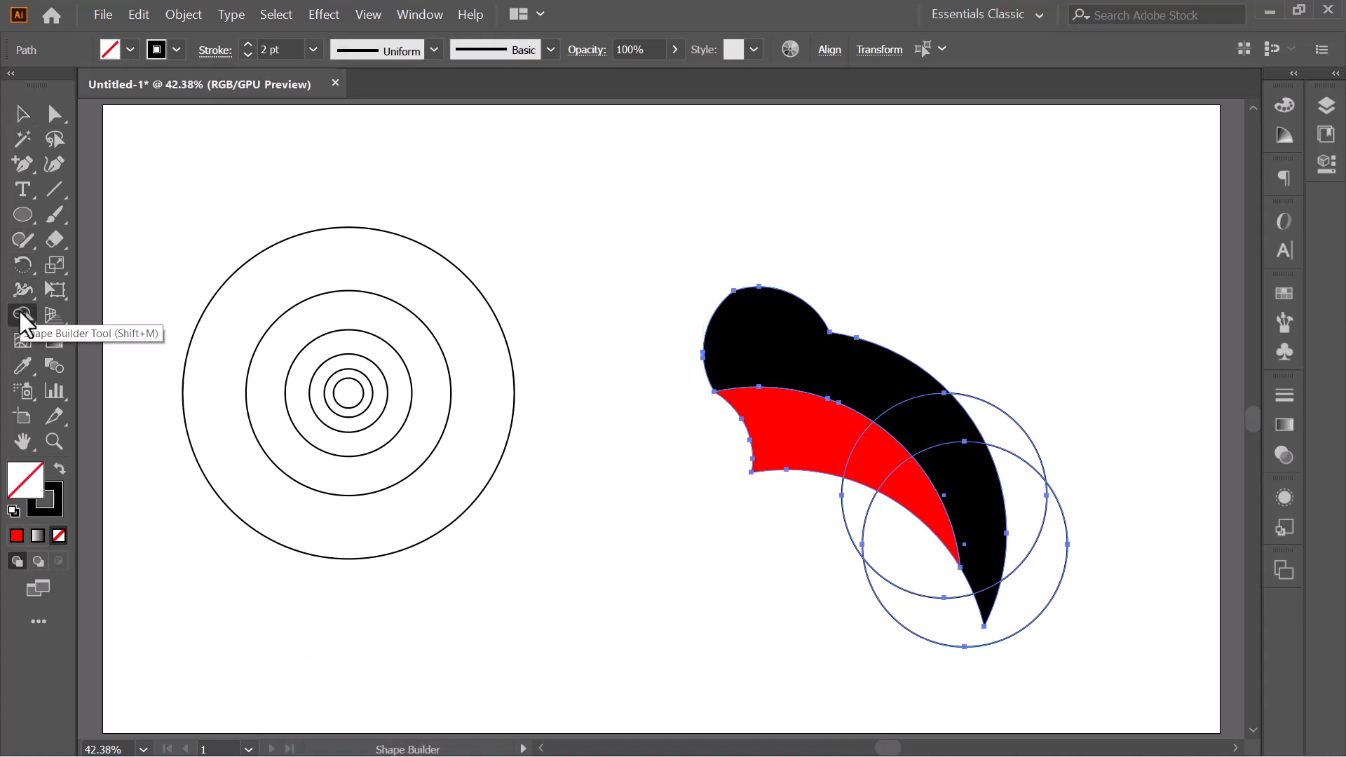
{"action": "left_click", "coordinate": [19, 116]}
{"action": "left_click", "coordinate": [541, 271]}
- Give the two circles over the rear a black fill and no stroke
{"action": "left_click_drag", "start_coordinate": [992, 352], "coordinate": [1082, 456]}
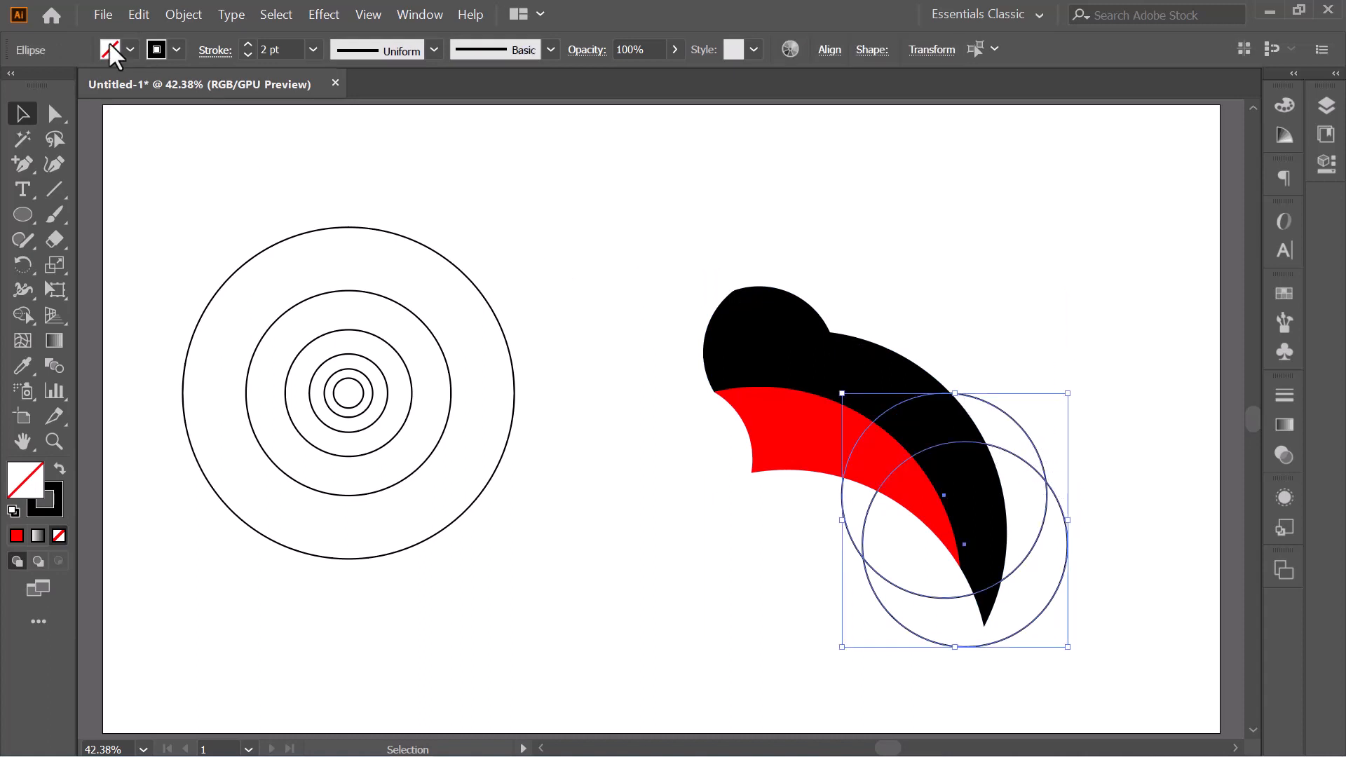
{"action": "left_click", "coordinate": [112, 50]}
{"action": "left_click", "coordinate": [58, 82]}
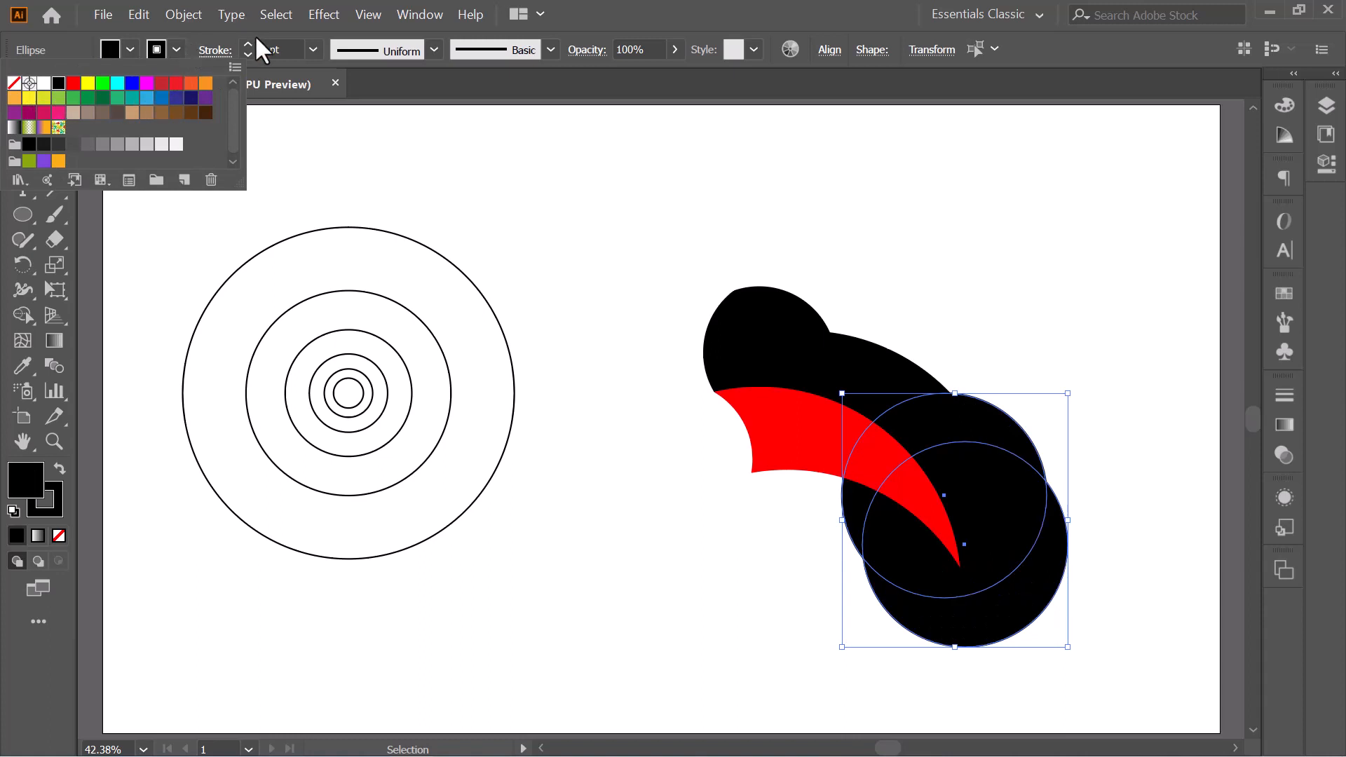
{"action": "left_click", "coordinate": [152, 46]}
{"action": "left_click", "coordinate": [153, 46]}
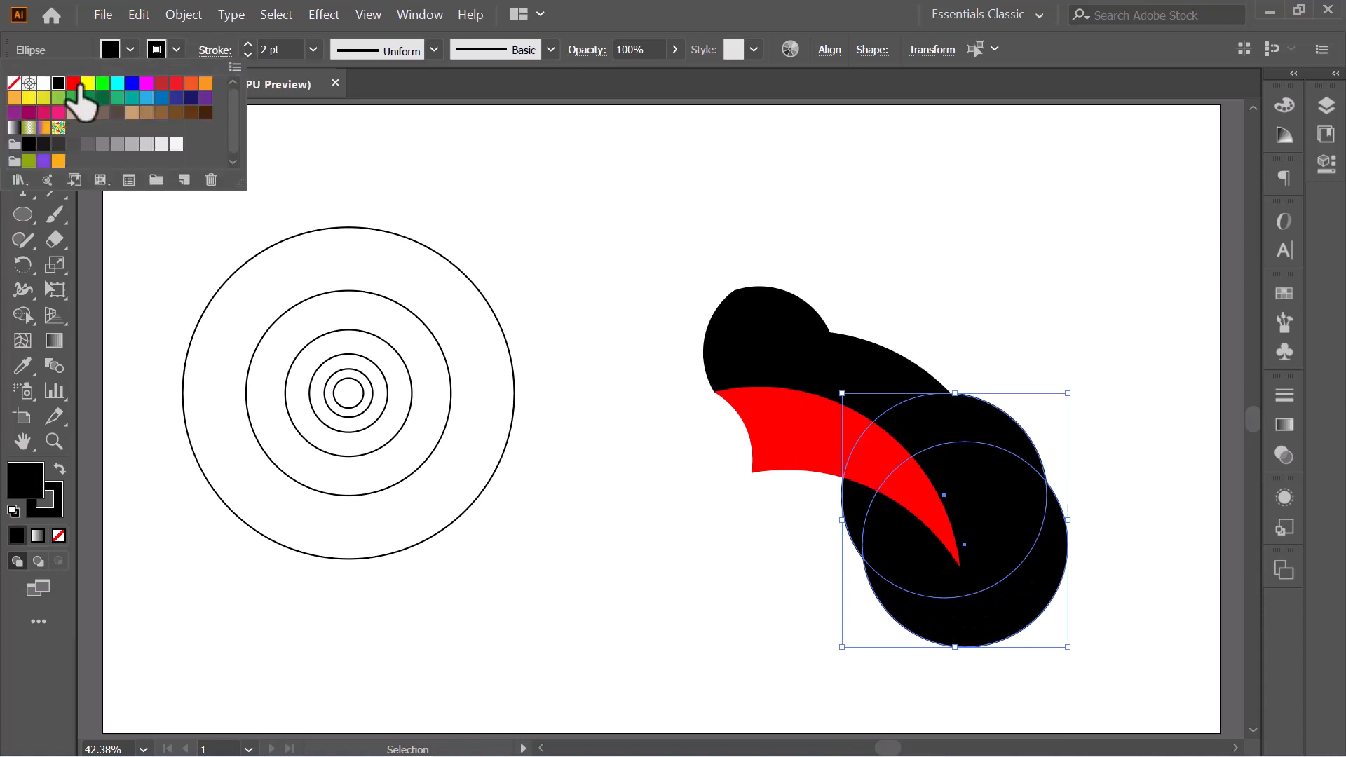
{"action": "left_click", "coordinate": [13, 83]}
{"action": "key", "text": "Escape"}
- With Shape Builder, merge the regions of the upper body cut by the two rear circles into one shape down to its pointed end
{"action": "left_click_drag", "start_coordinate": [556, 180], "coordinate": [1151, 635]}
{"action": "left_click", "coordinate": [28, 316]}
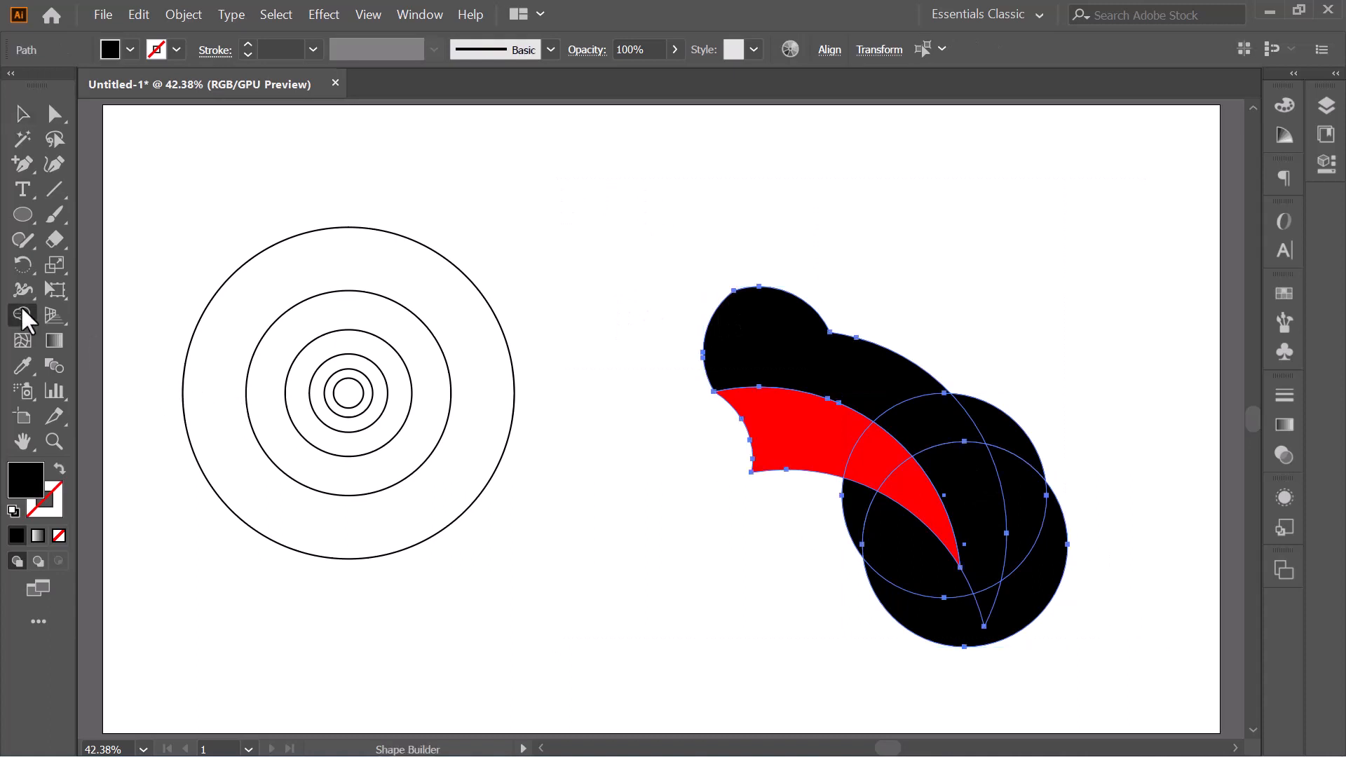
{"action": "left_click", "coordinate": [872, 452]}
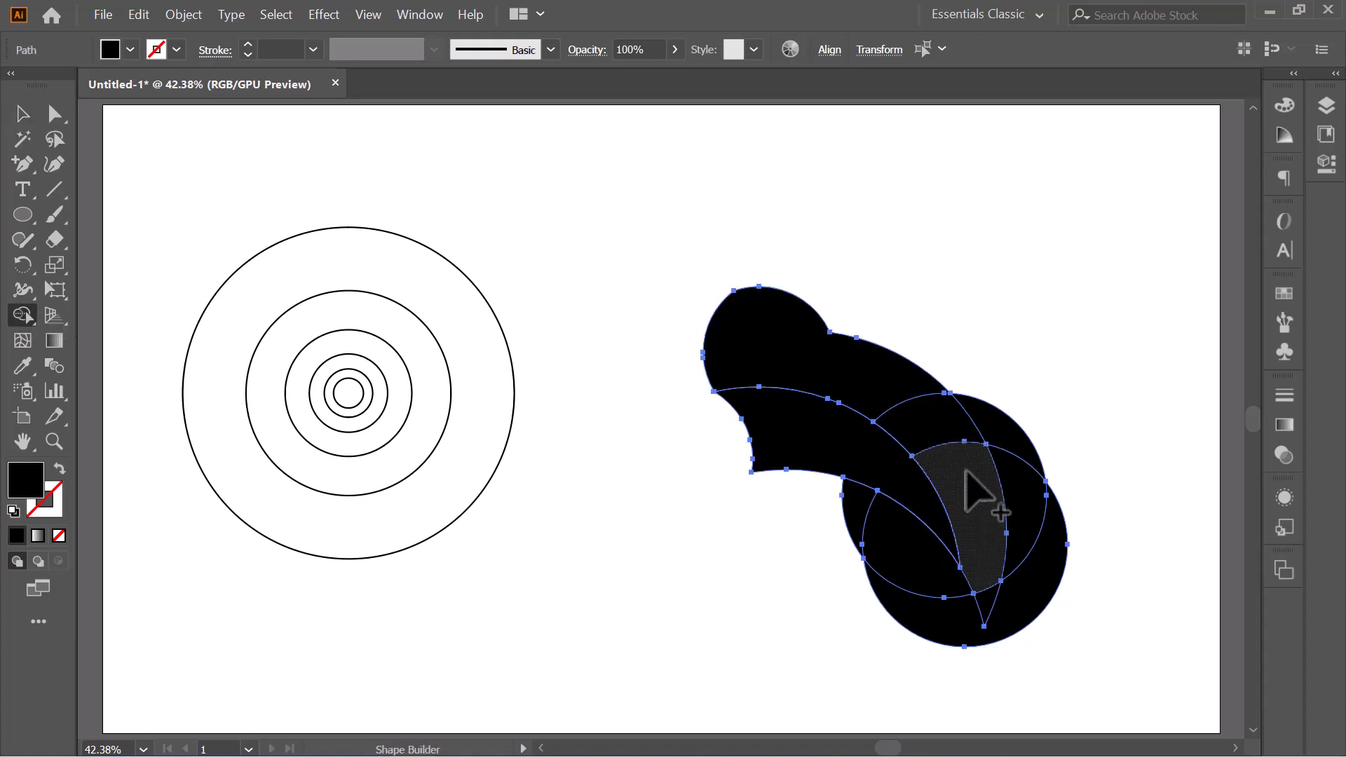
{"action": "left_click_drag", "start_coordinate": [970, 480], "coordinate": [817, 379]}
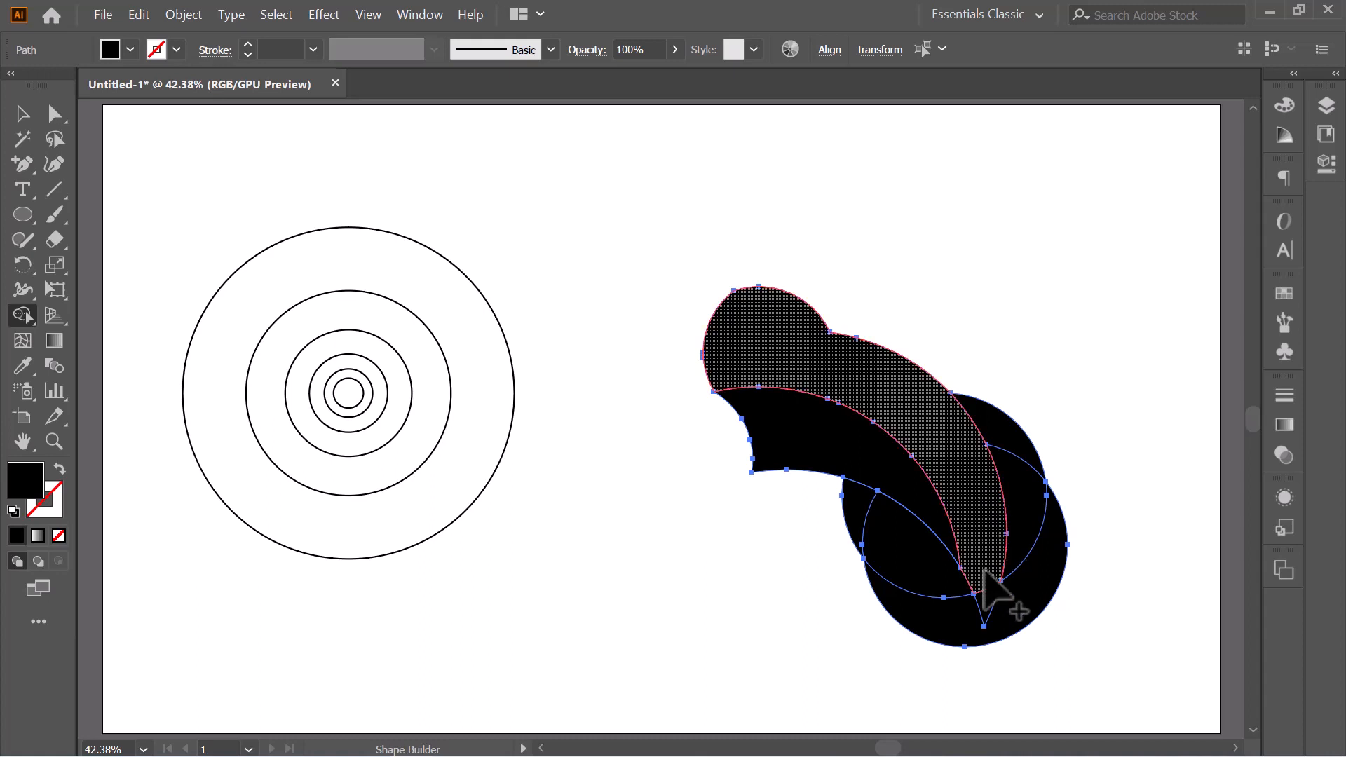
{"action": "left_click_drag", "start_coordinate": [984, 587], "coordinate": [986, 598]}
- Remove the leftover circle regions below and behind the body with Shape Builder, keeping only the small crescent on the back
{"action": "mouse_move", "coordinate": [842, 503]}
{"action": "left_mouse_down", "text": "alt"}
{"action": "mouse_move", "coordinate": [944, 596]}
{"action": "mouse_move", "coordinate": [957, 637]}
{"action": "left_mouse_up", "text": "alt"}
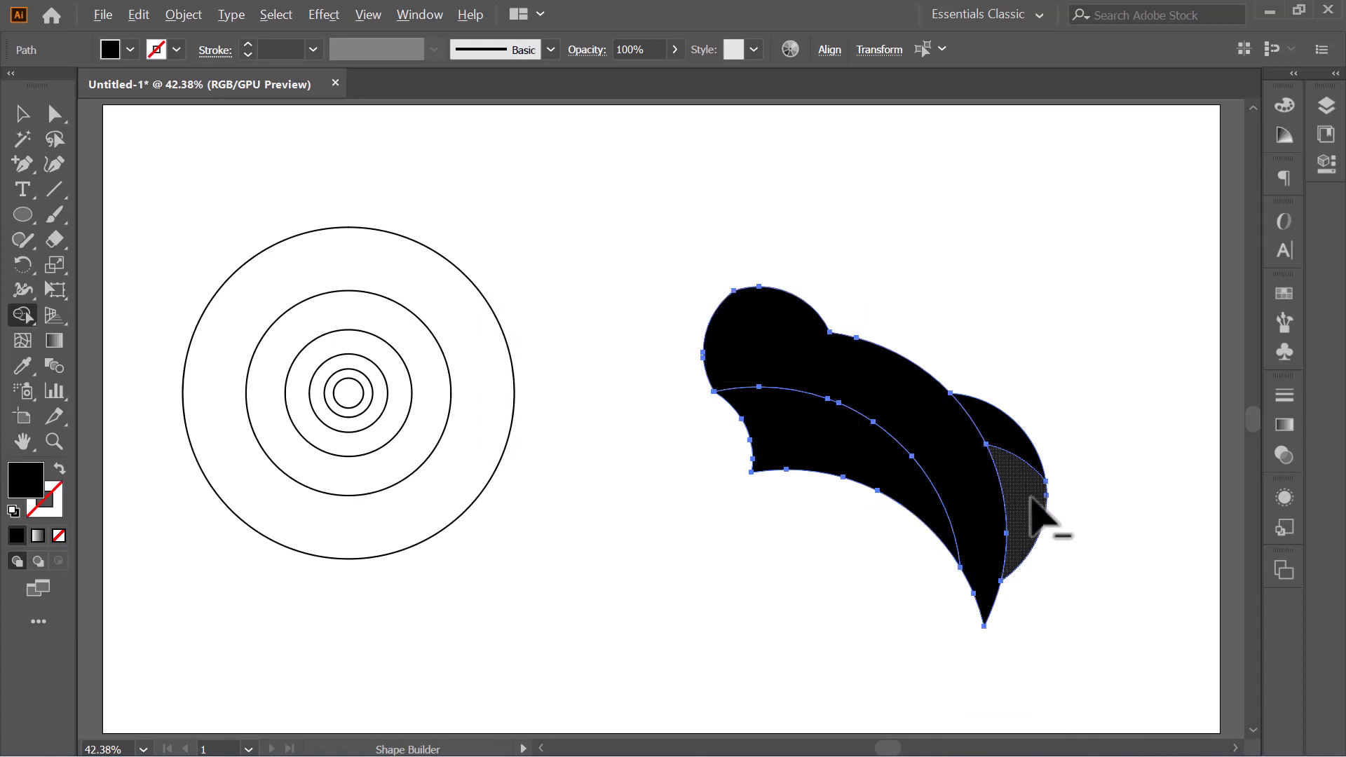
{"action": "left_click", "coordinate": [1039, 527], "text": "alt"}
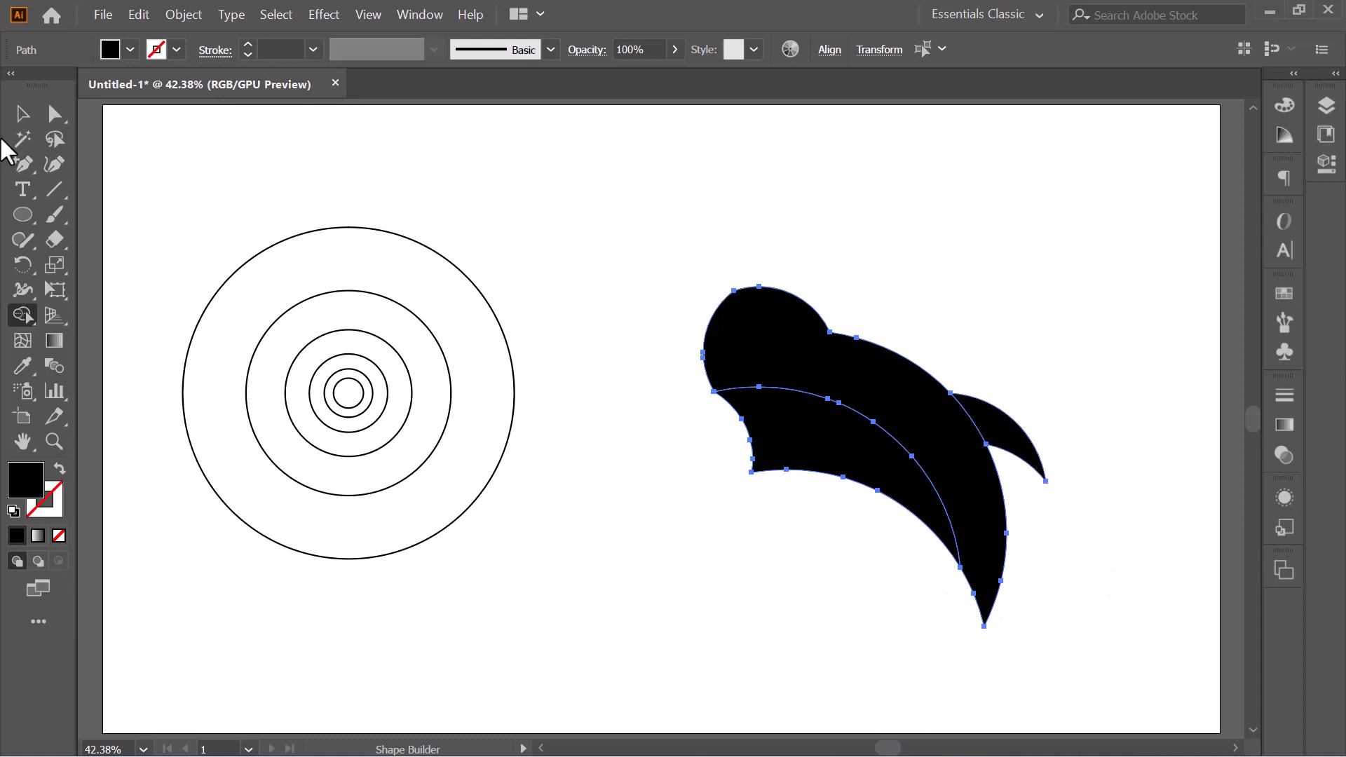
{"action": "left_click", "coordinate": [22, 113]}
{"action": "left_click", "coordinate": [1008, 335]}
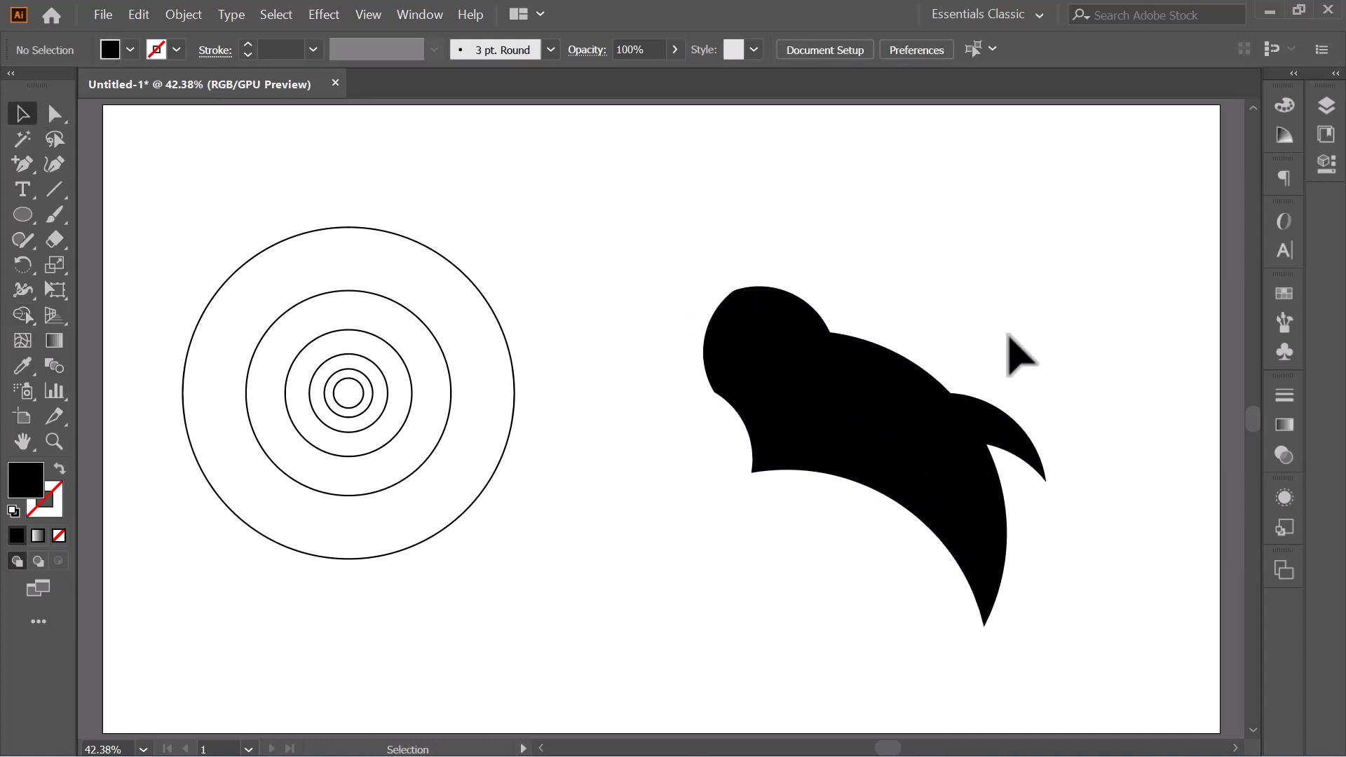
- Fill the small rear crescent and the upper body with red
{"action": "left_click", "coordinate": [1004, 420]}
{"action": "left_click", "coordinate": [105, 49]}
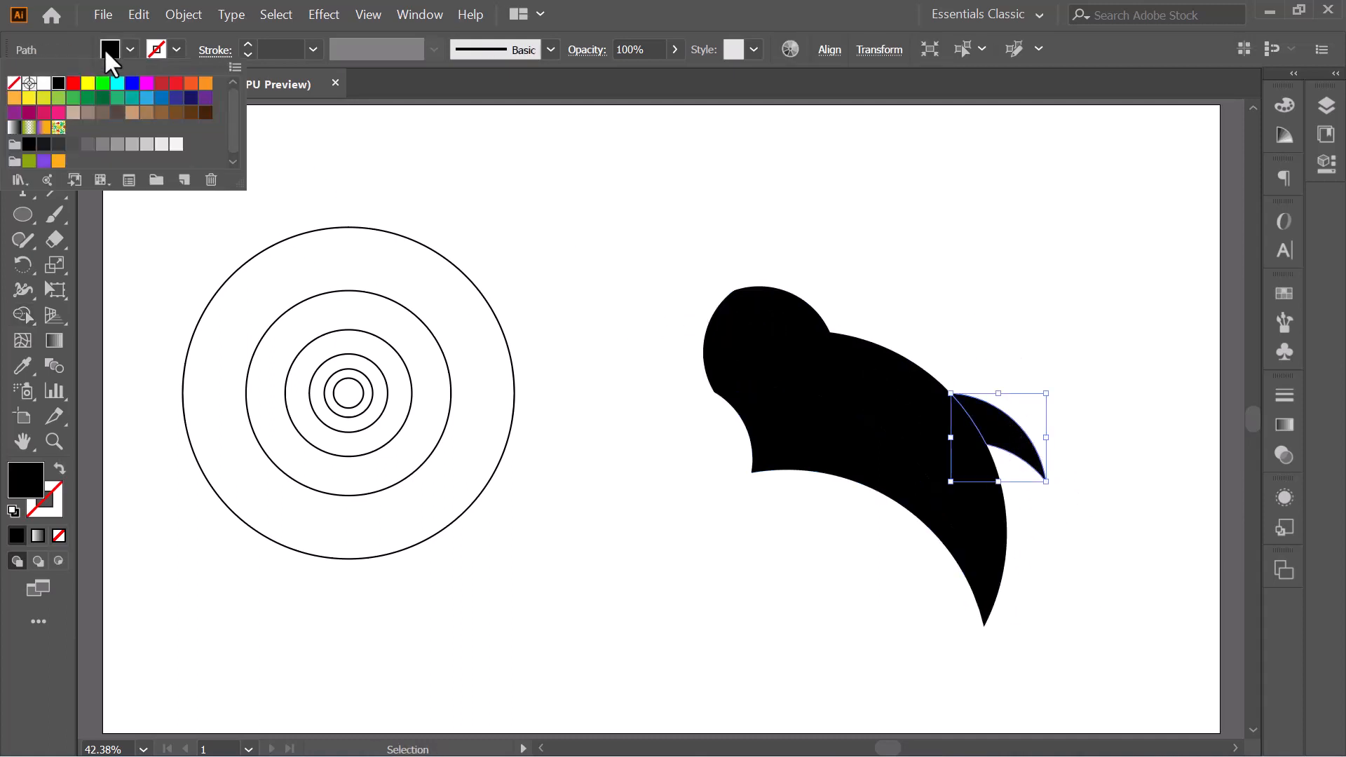
{"action": "left_click", "coordinate": [70, 89]}
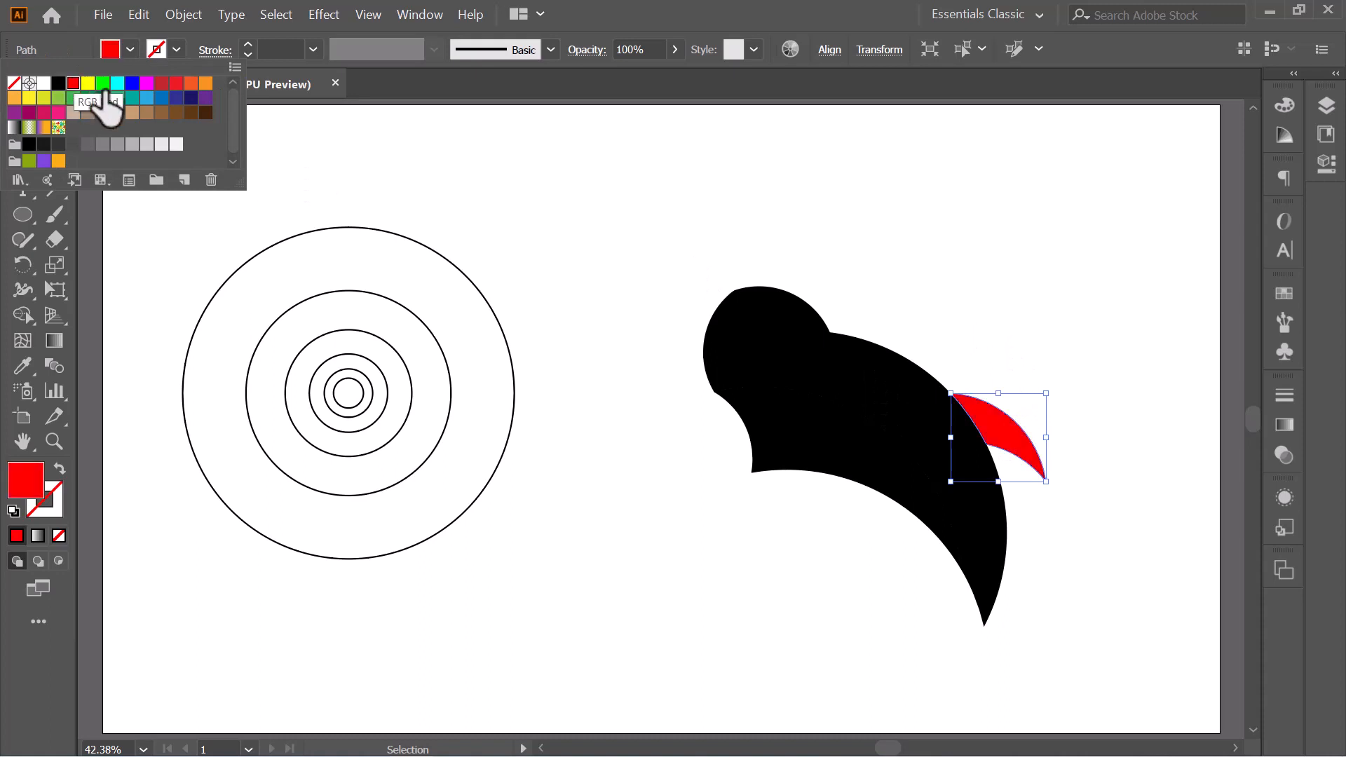
{"action": "left_click", "coordinate": [587, 261]}
{"action": "left_click", "coordinate": [897, 389]}
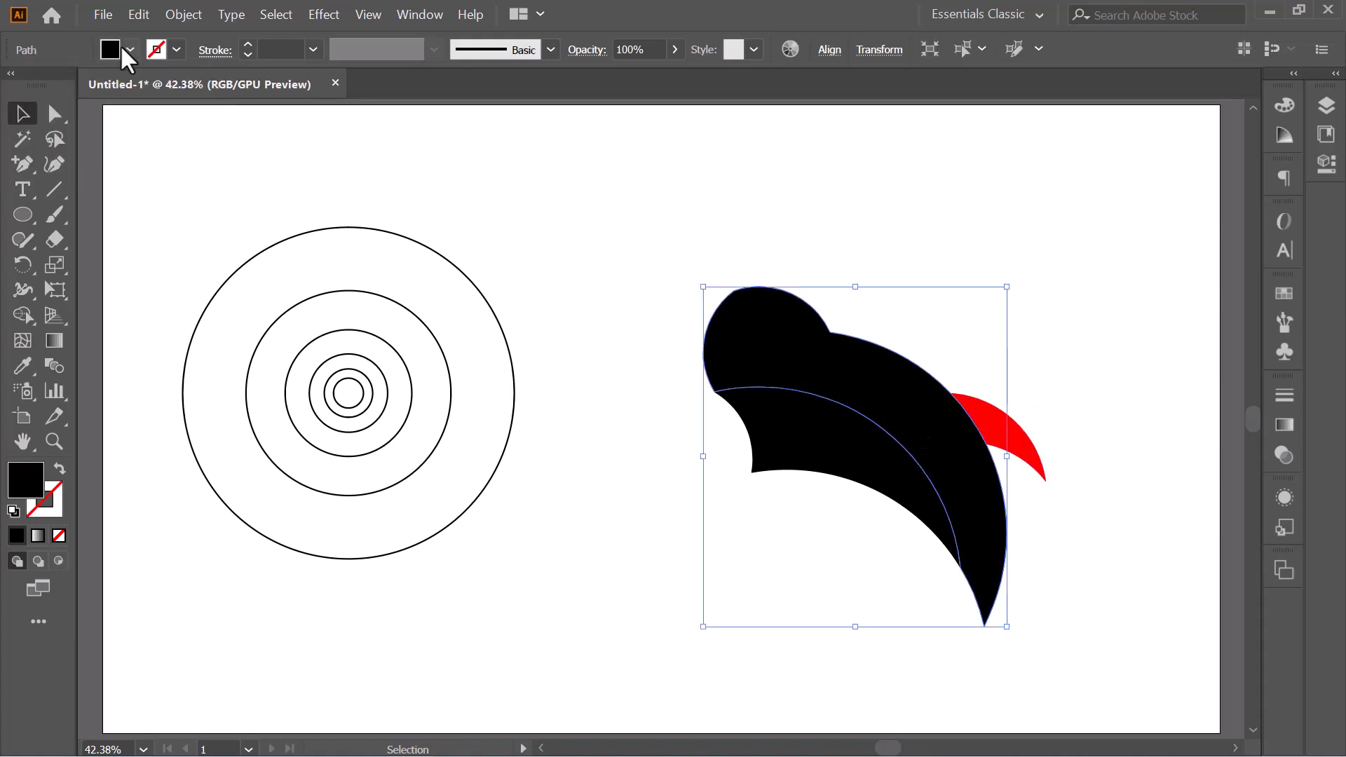
{"action": "left_click", "coordinate": [117, 46]}
{"action": "left_click", "coordinate": [70, 90]}
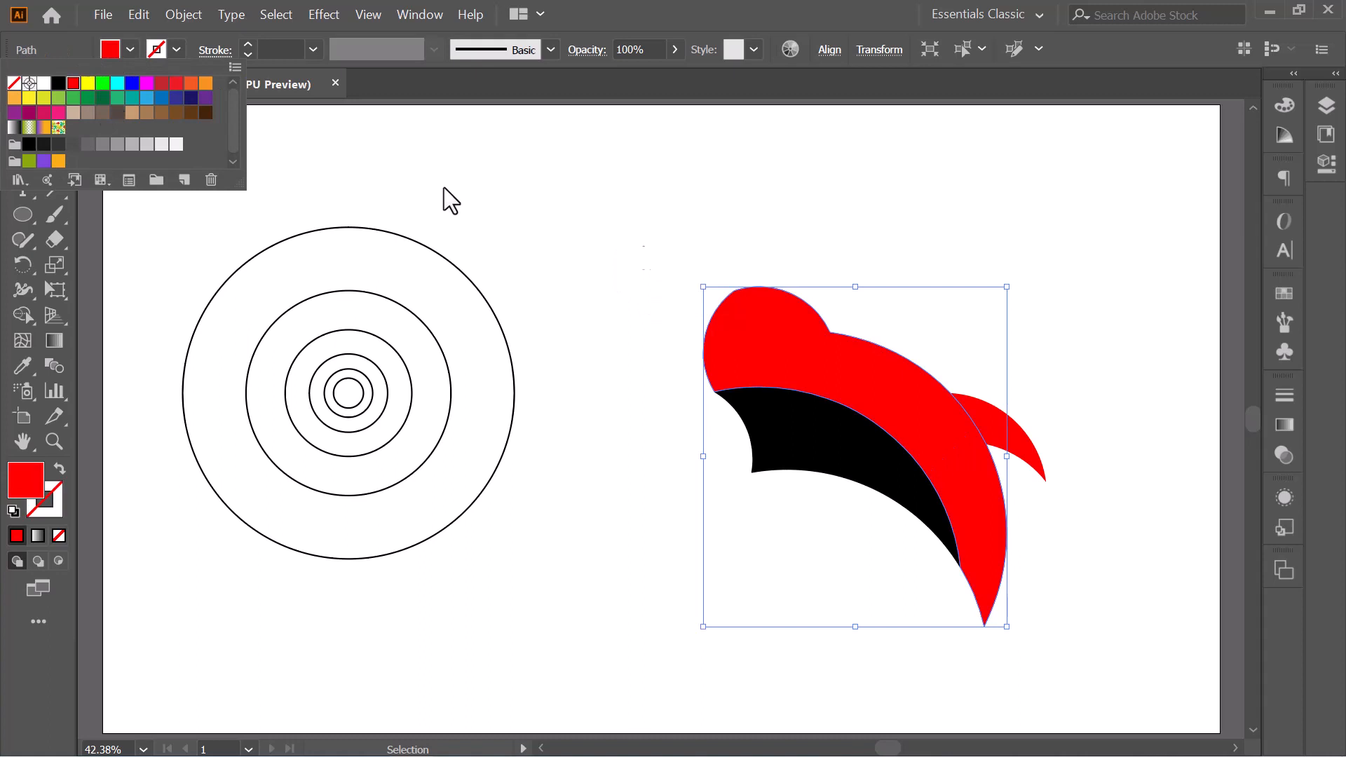
{"action": "left_click", "coordinate": [672, 249]}
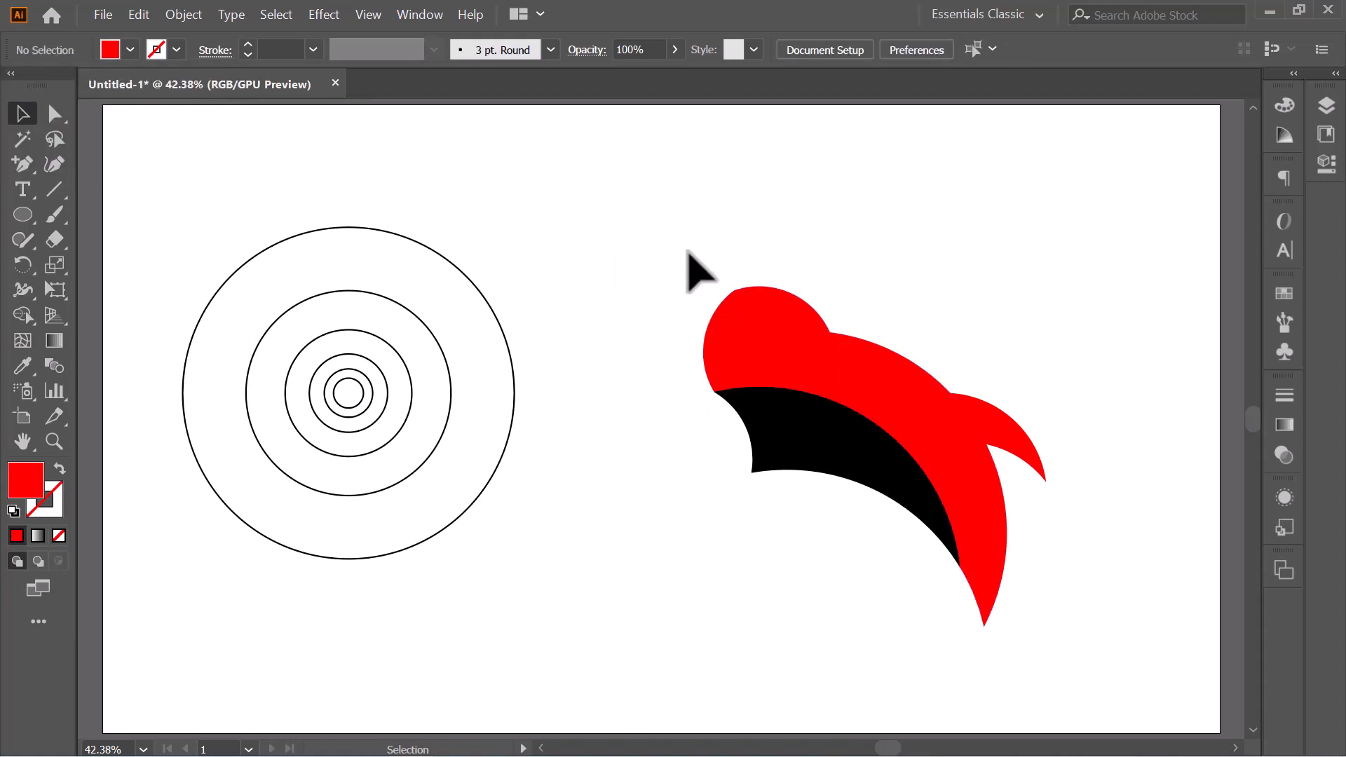
- Draw a small circle, fill it with black and place it on the head as the eye
{"action": "left_click", "coordinate": [21, 221]}
{"action": "left_click_drag", "start_coordinate": [590, 227], "coordinate": [601, 239]}
{"action": "left_click", "coordinate": [110, 49]}
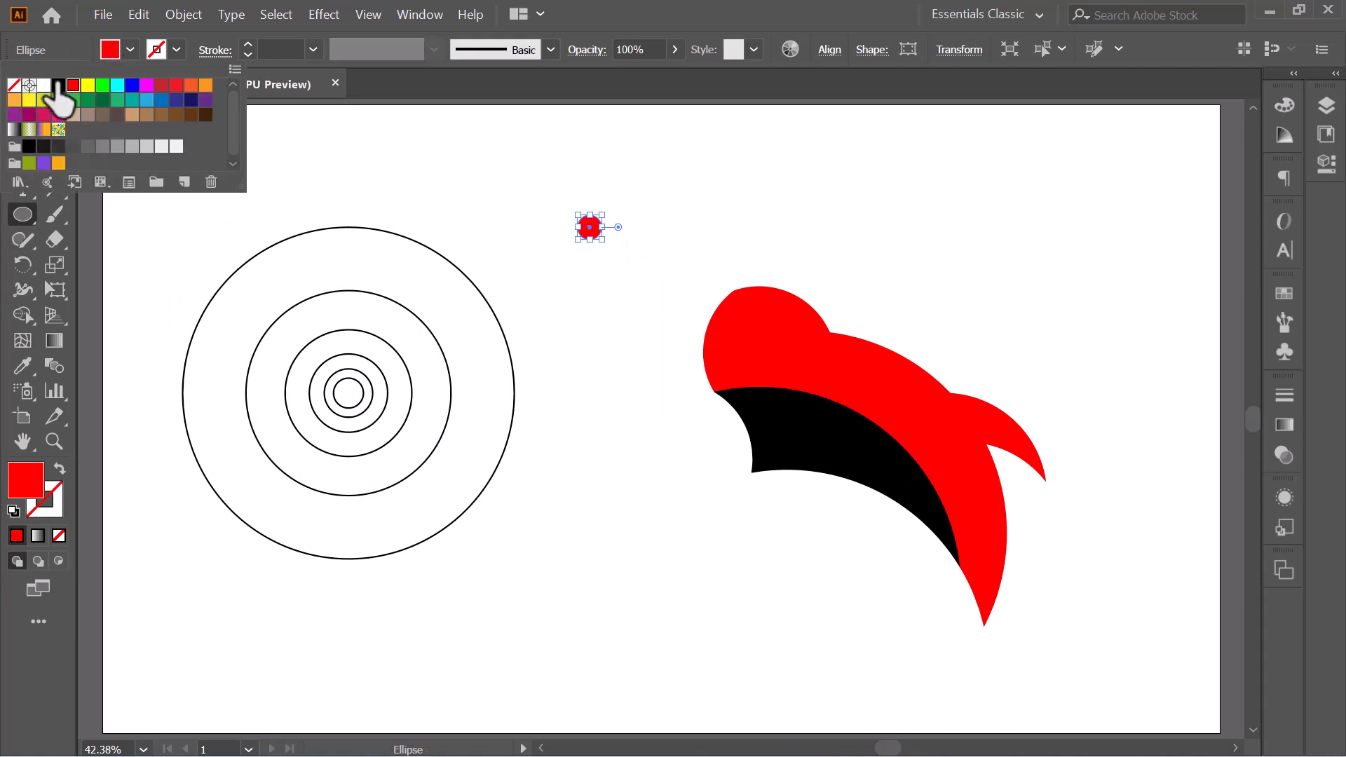
{"action": "left_click", "coordinate": [59, 85]}
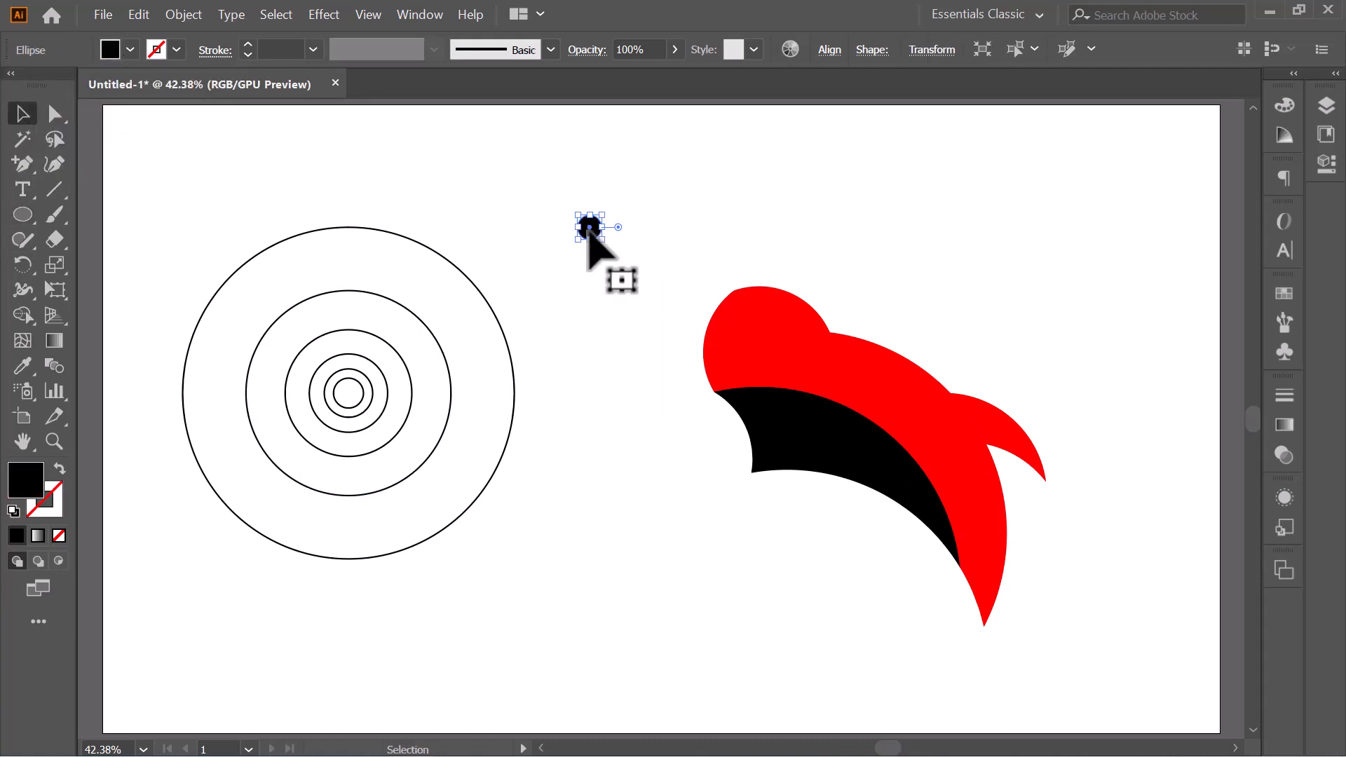
{"action": "left_click_drag", "start_coordinate": [589, 226], "coordinate": [764, 334]}
{"action": "left_click", "coordinate": [839, 270]}
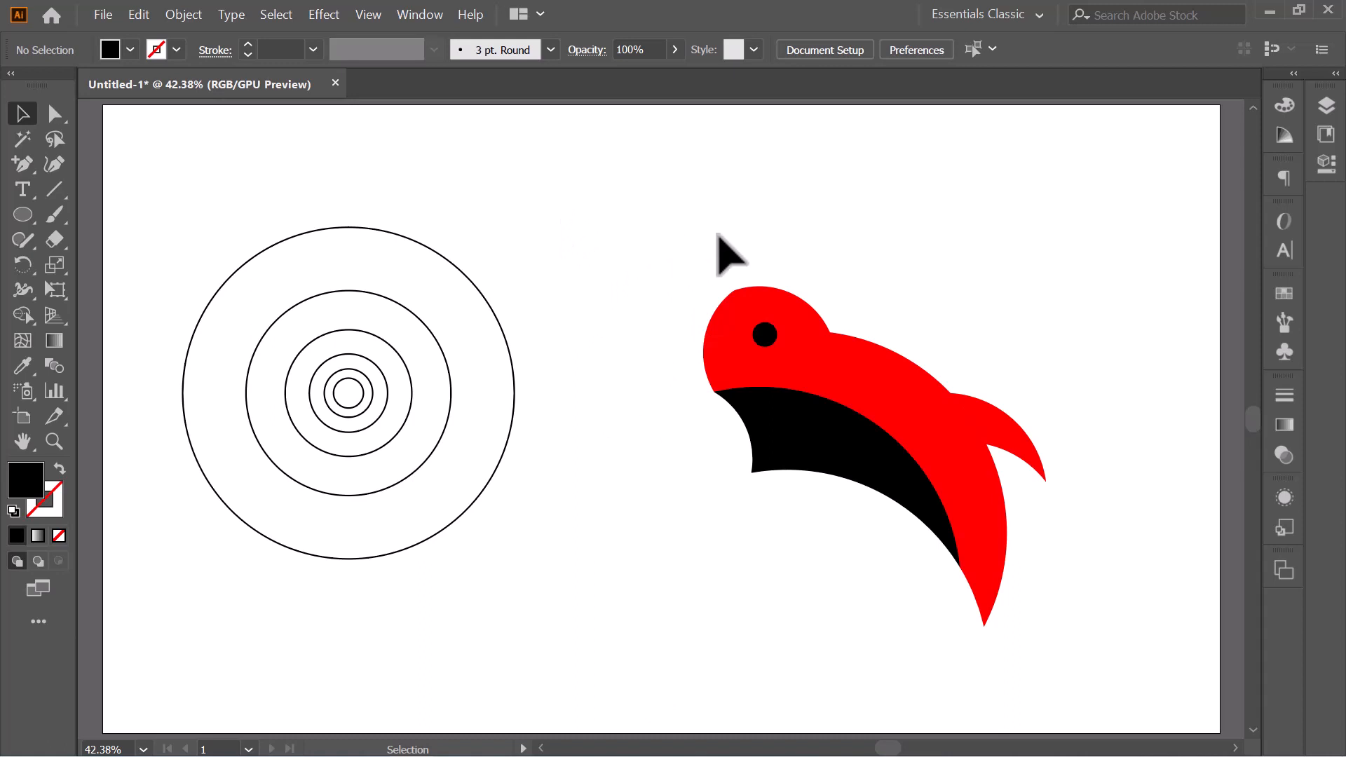
- Fill all the logo shapes, including the eye, with the white-to-black linear gradient swatch
{"action": "left_click_drag", "start_coordinate": [703, 239], "coordinate": [1034, 658]}
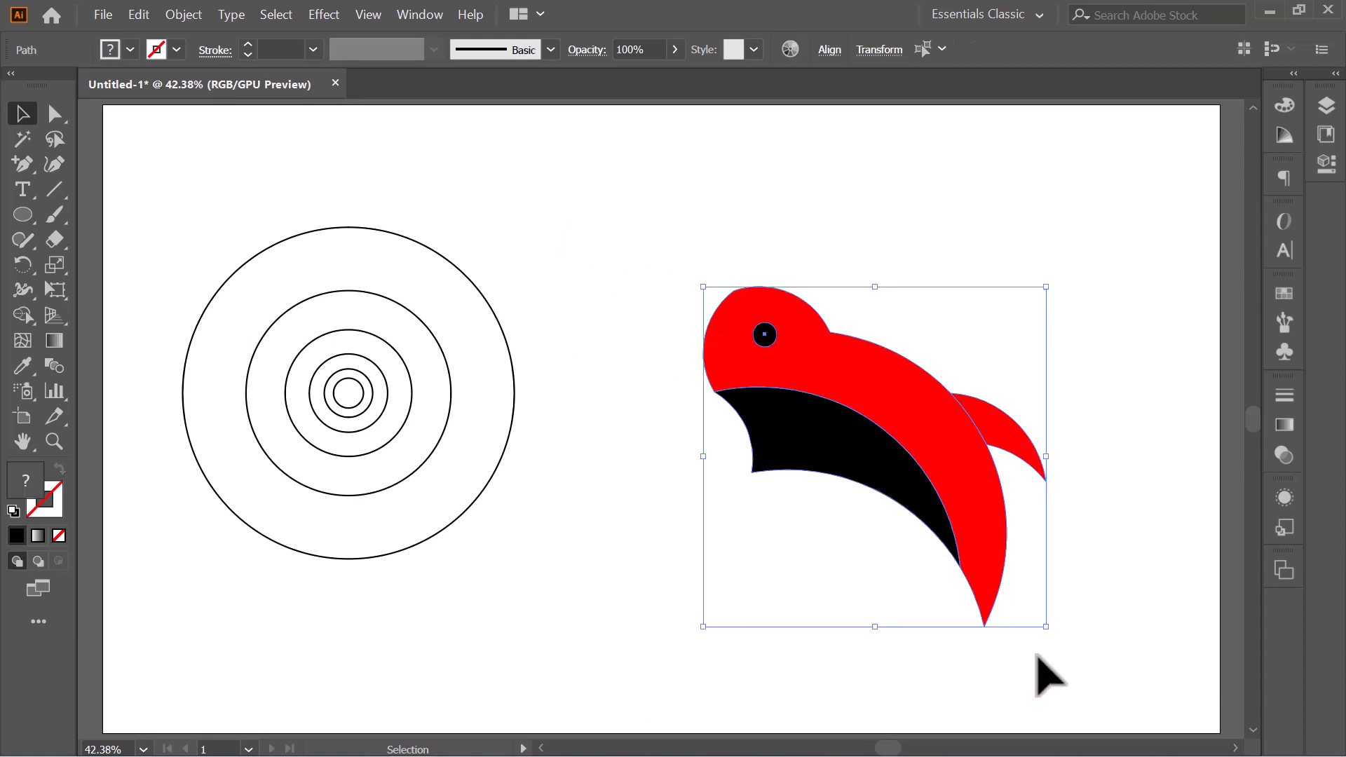
{"action": "left_click", "coordinate": [110, 50]}
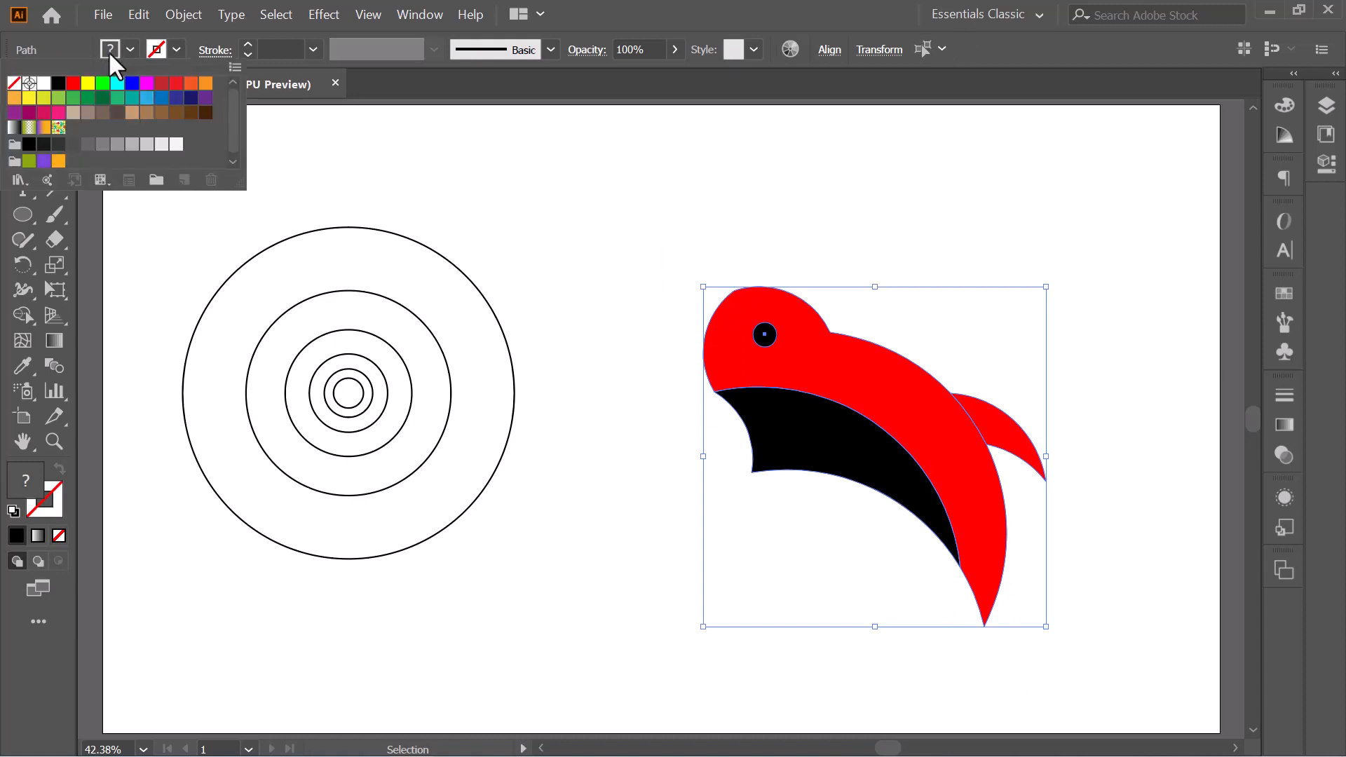
{"action": "left_click", "coordinate": [29, 128]}
{"action": "left_click", "coordinate": [14, 127]}
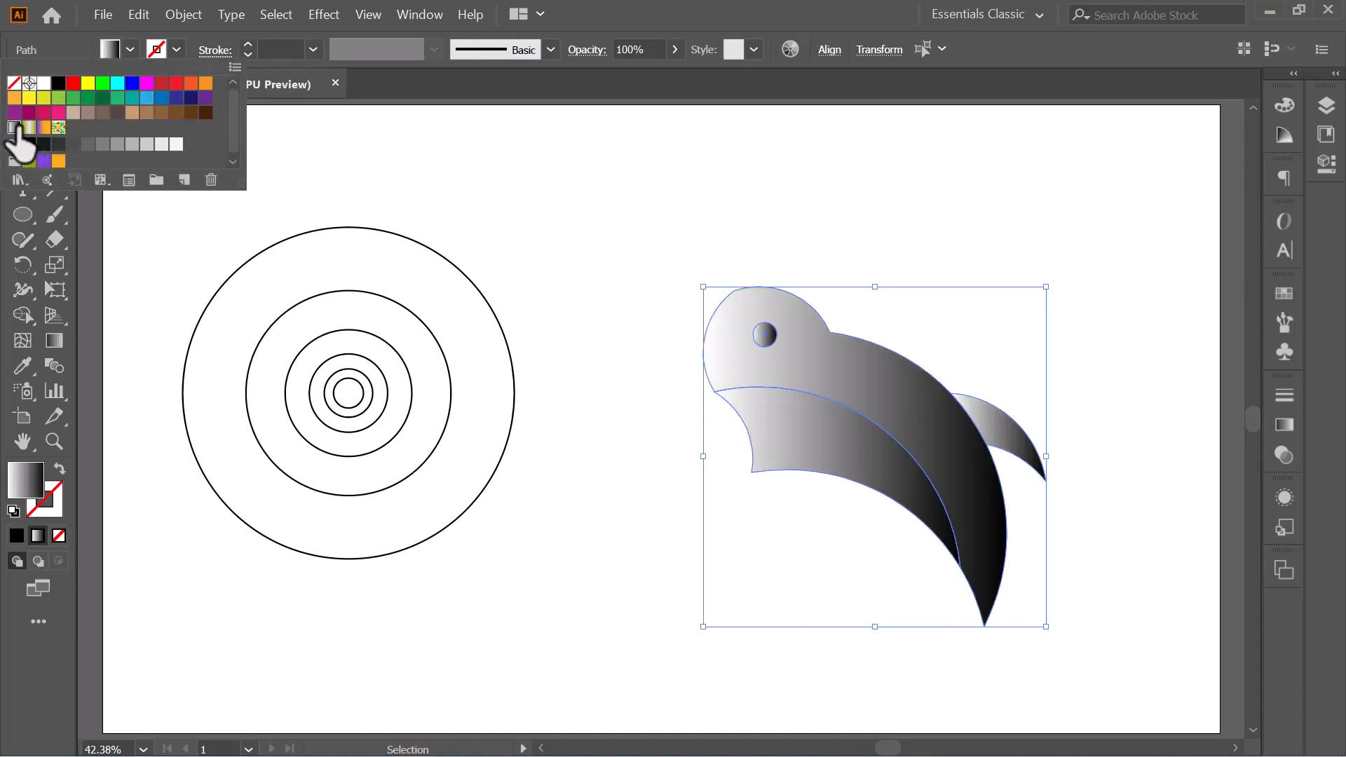
{"action": "left_click", "coordinate": [599, 228]}
{"action": "left_click", "coordinate": [597, 227]}
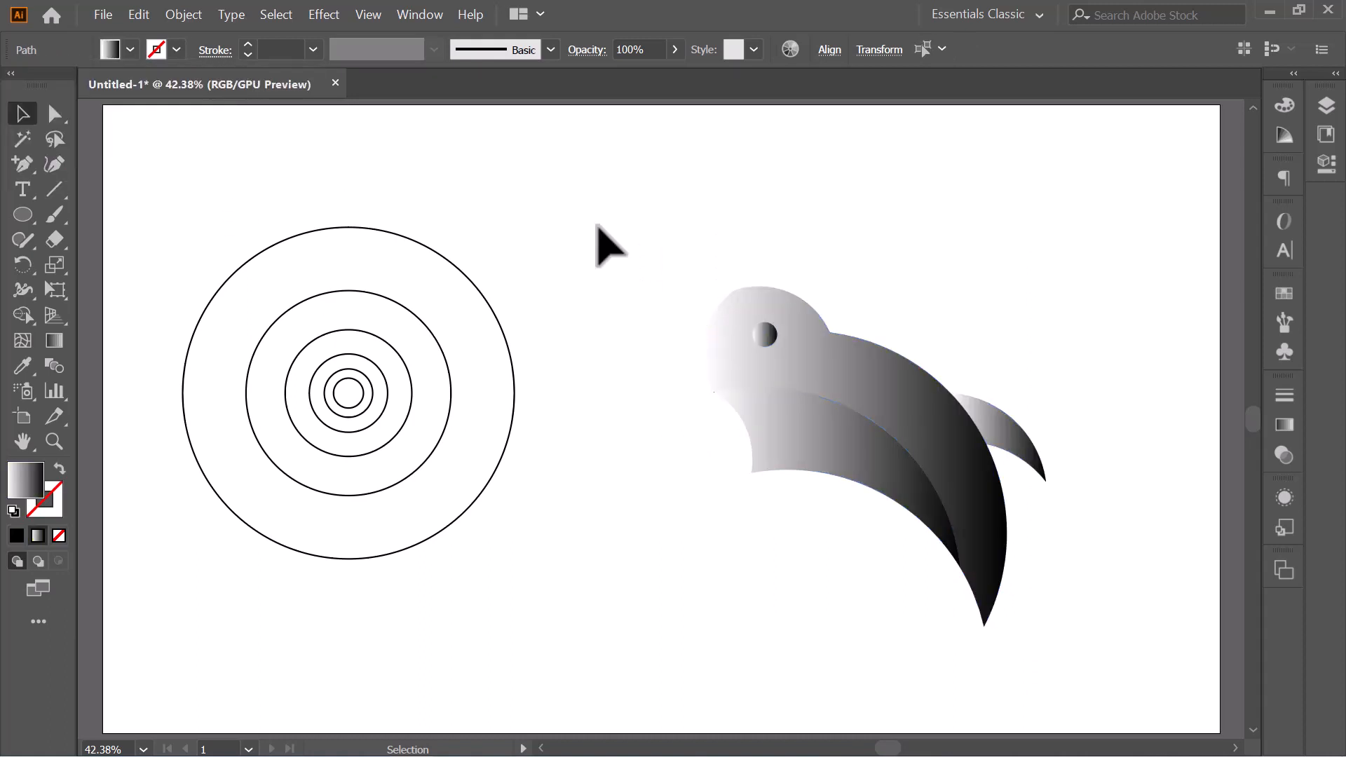
- Change the white stop of the upper body's gradient to orange FF9E15
{"action": "left_click", "coordinate": [909, 396]}
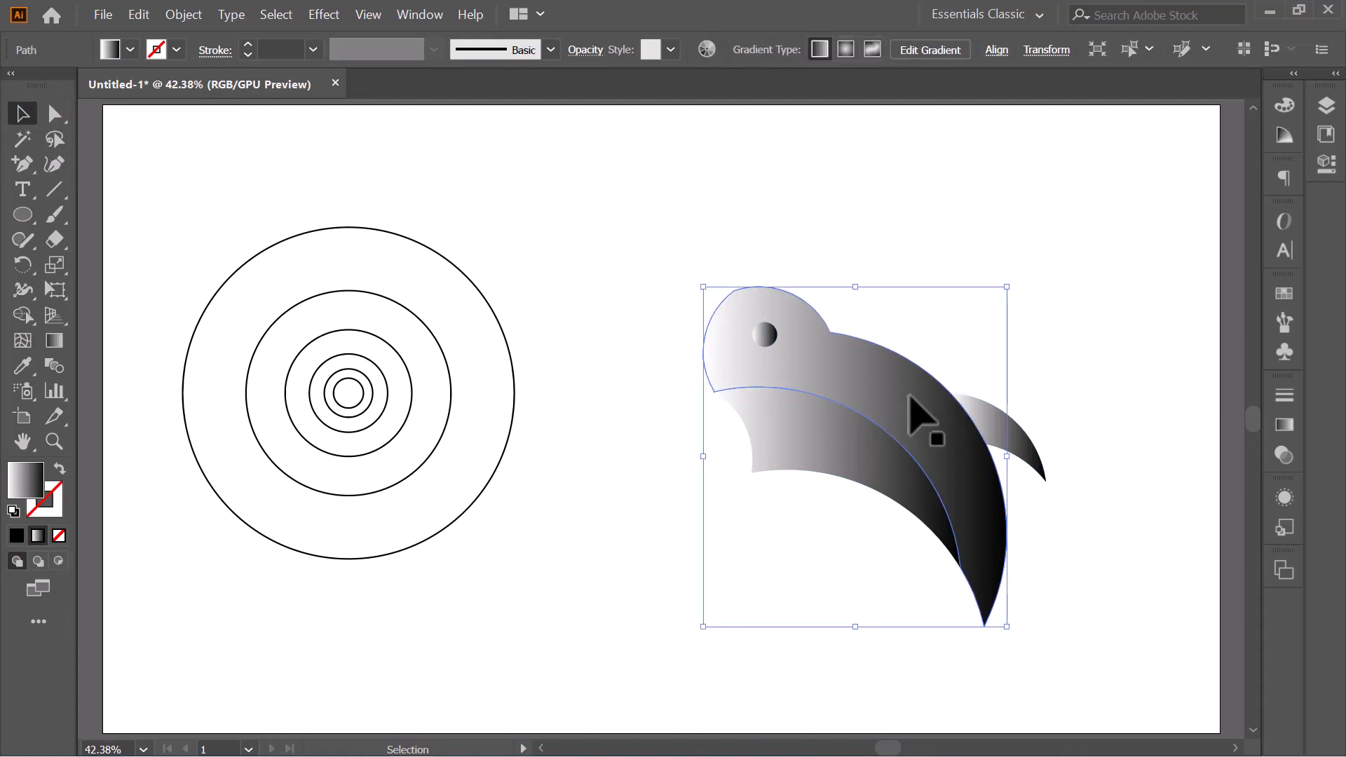
{"action": "left_click", "coordinate": [52, 342]}
{"action": "left_click", "coordinate": [51, 340]}
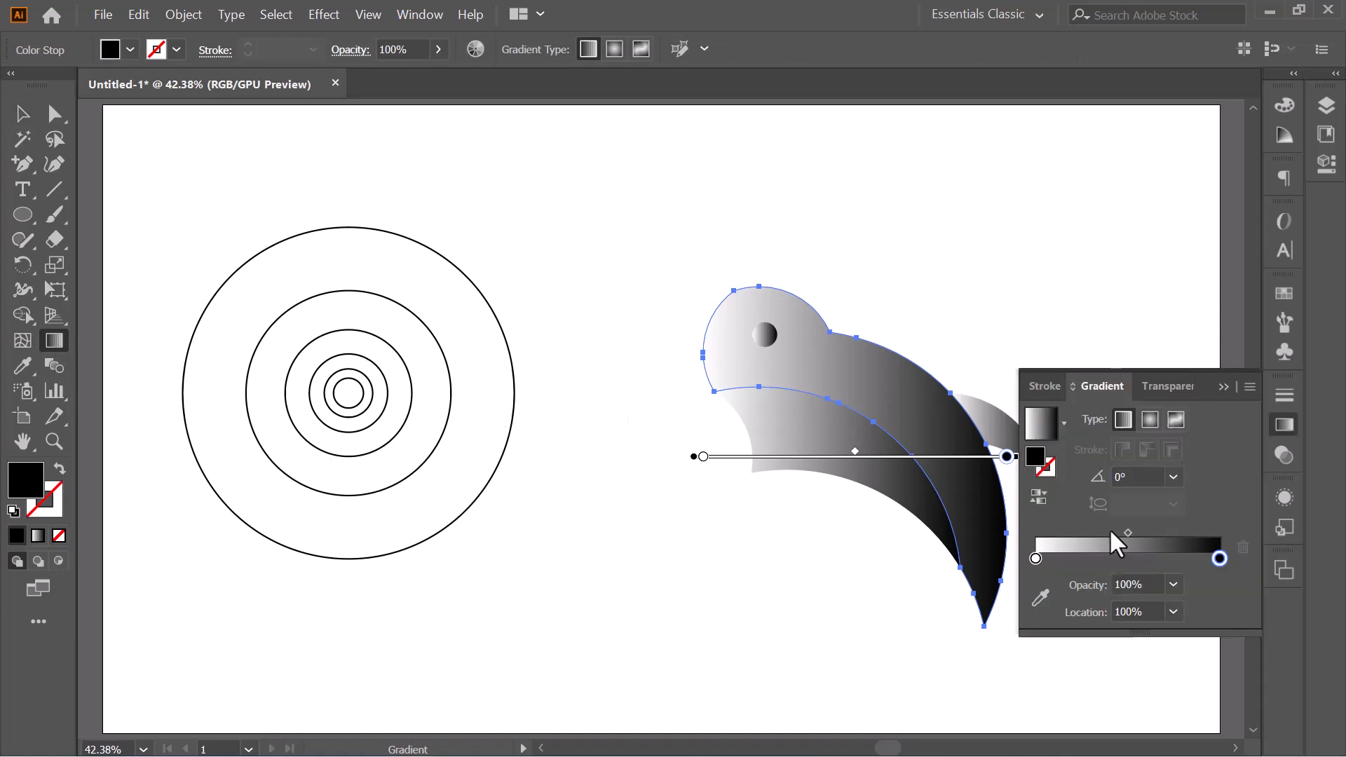
{"action": "double_click", "coordinate": [1035, 558]}
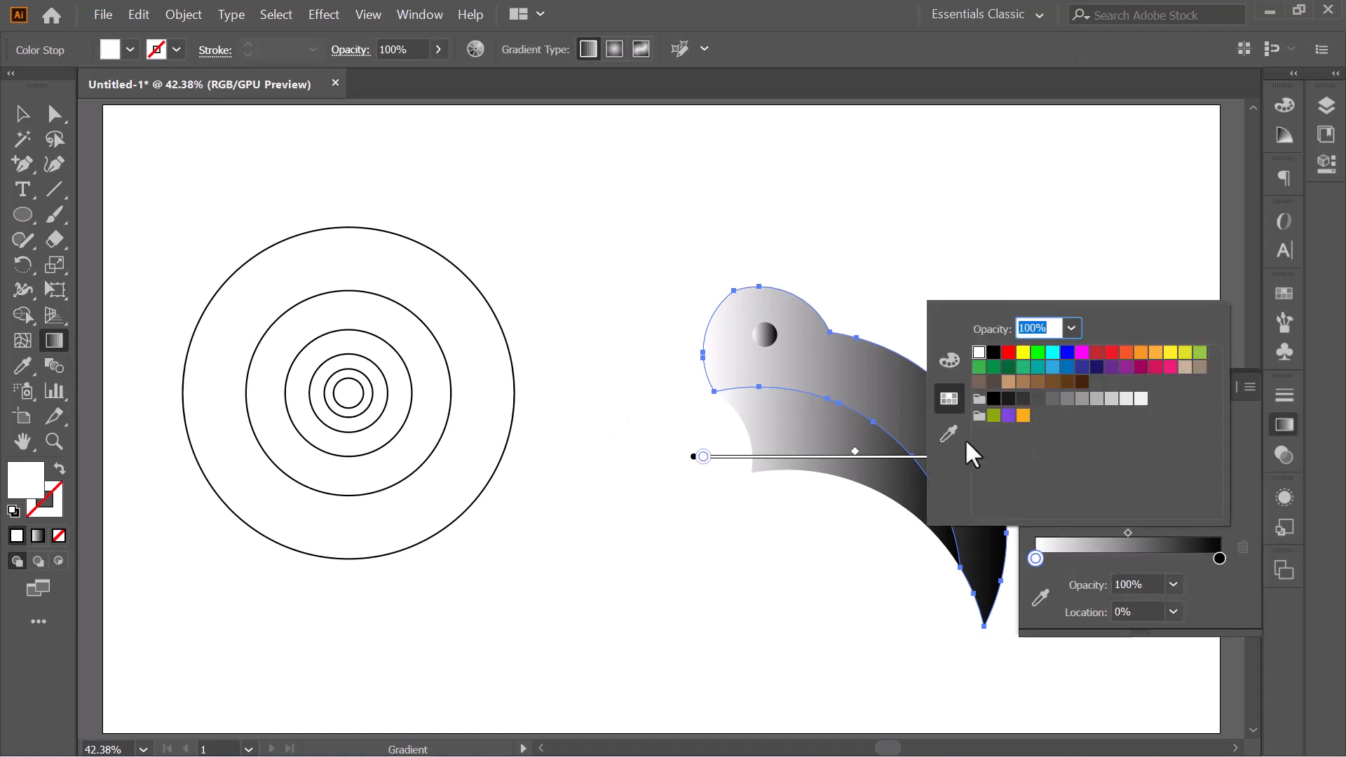
{"action": "left_click", "coordinate": [949, 433]}
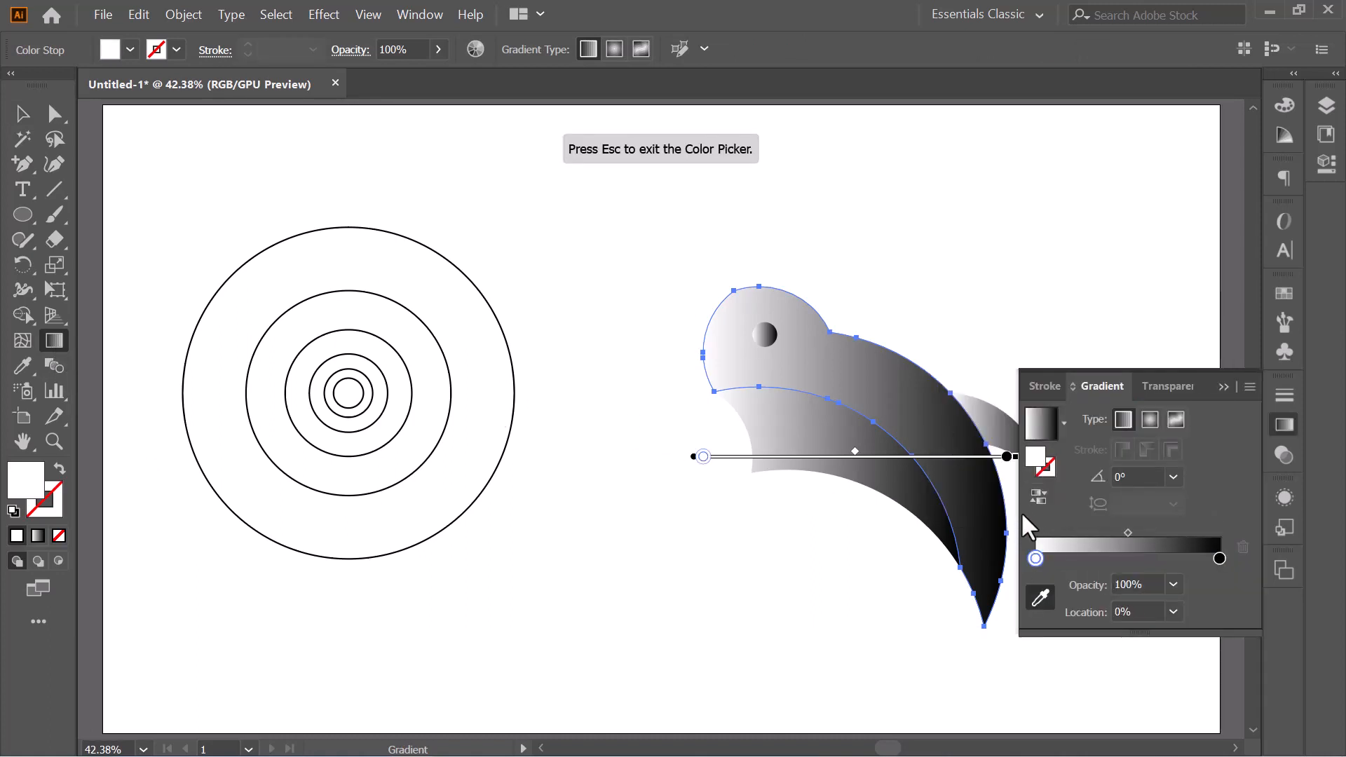
{"action": "key", "text": "Escape"}
{"action": "double_click", "coordinate": [1035, 557]}
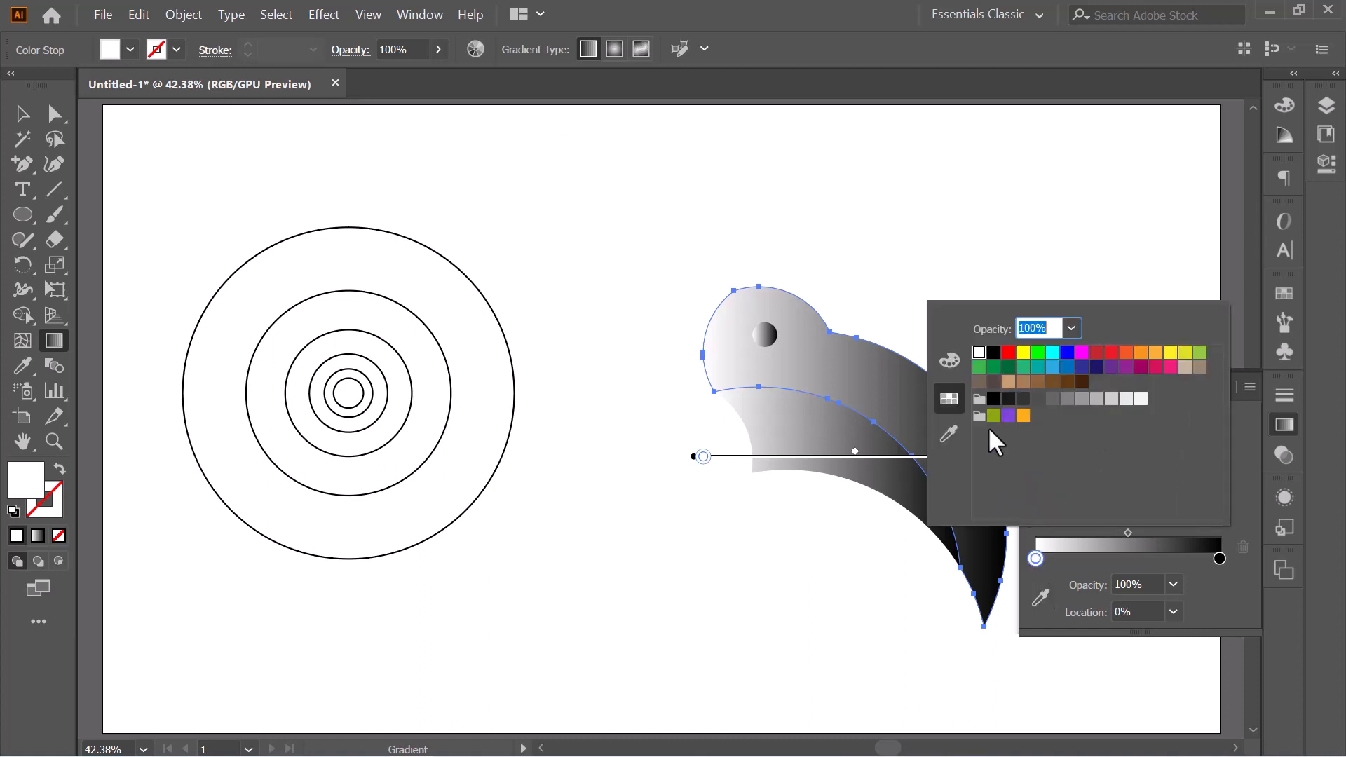
{"action": "left_click", "coordinate": [950, 363]}
{"action": "left_click", "coordinate": [1008, 504]}
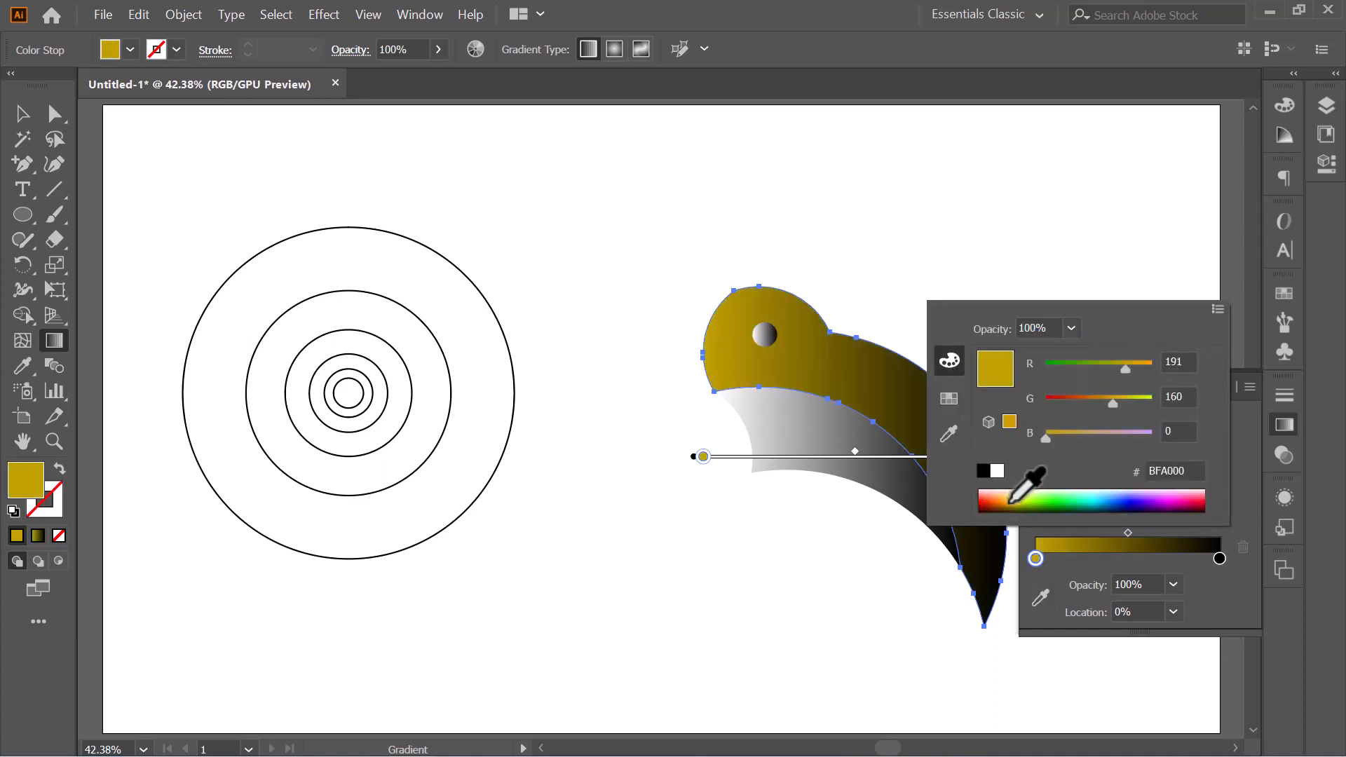
{"action": "left_click", "coordinate": [1007, 504]}
{"action": "left_click", "coordinate": [1003, 495]}
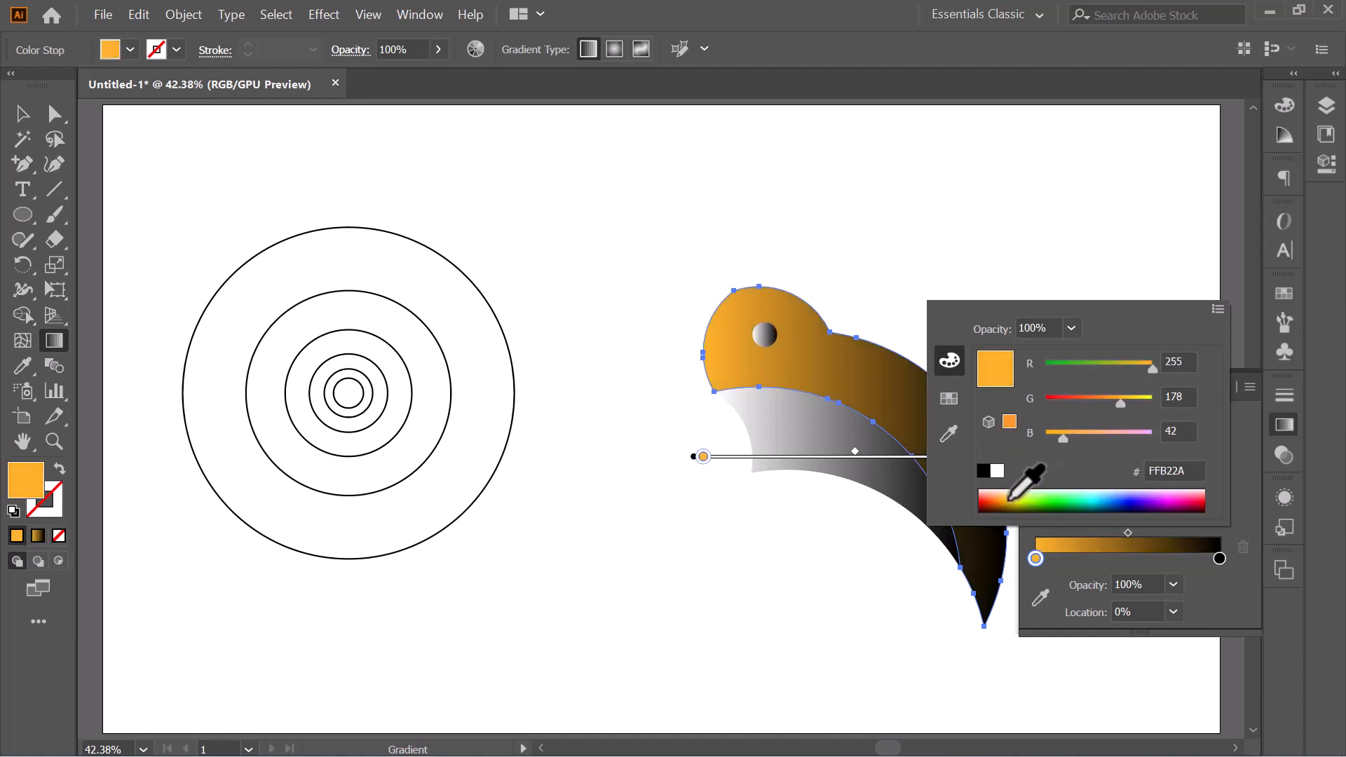
{"action": "left_click", "coordinate": [1003, 497]}
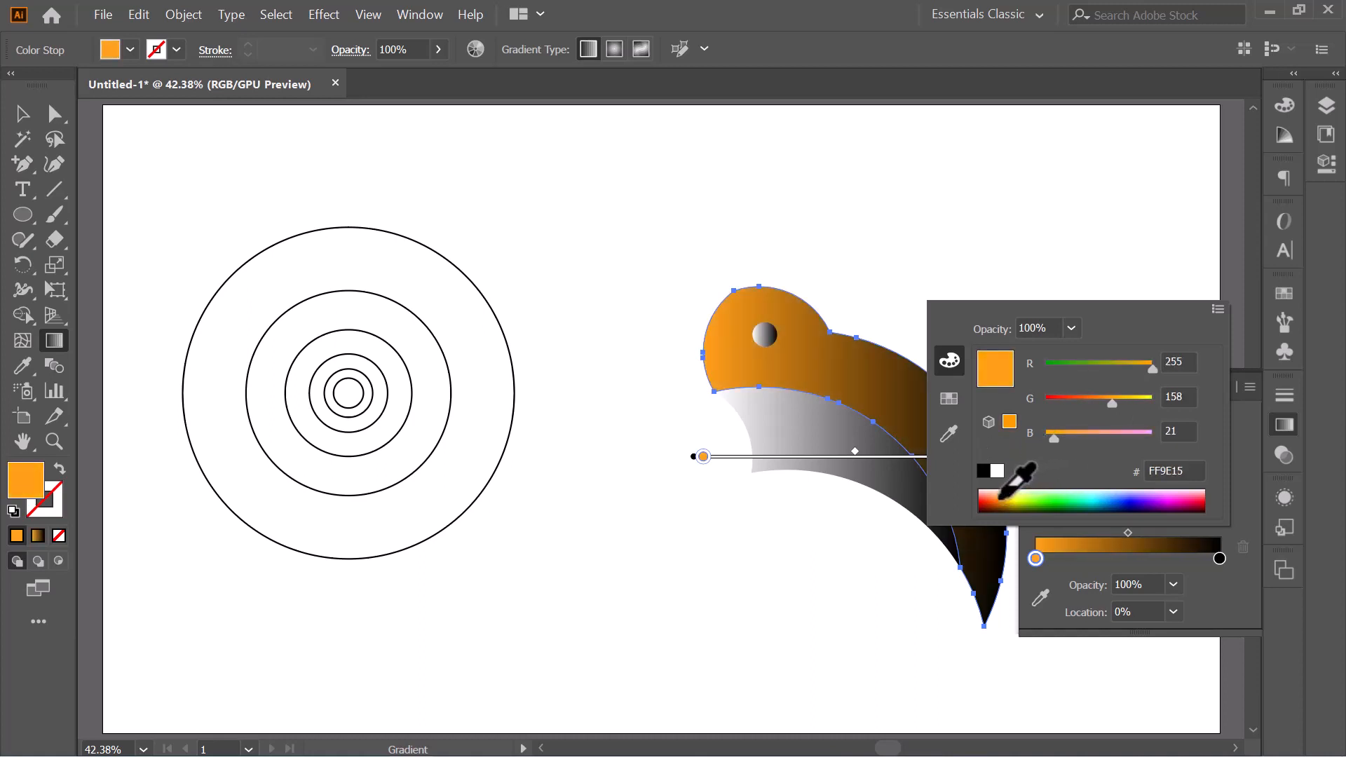
- Change the black stop of the upper body's gradient to deeper orange FF8700 and close the gradient settings
{"action": "double_click", "coordinate": [1219, 557]}
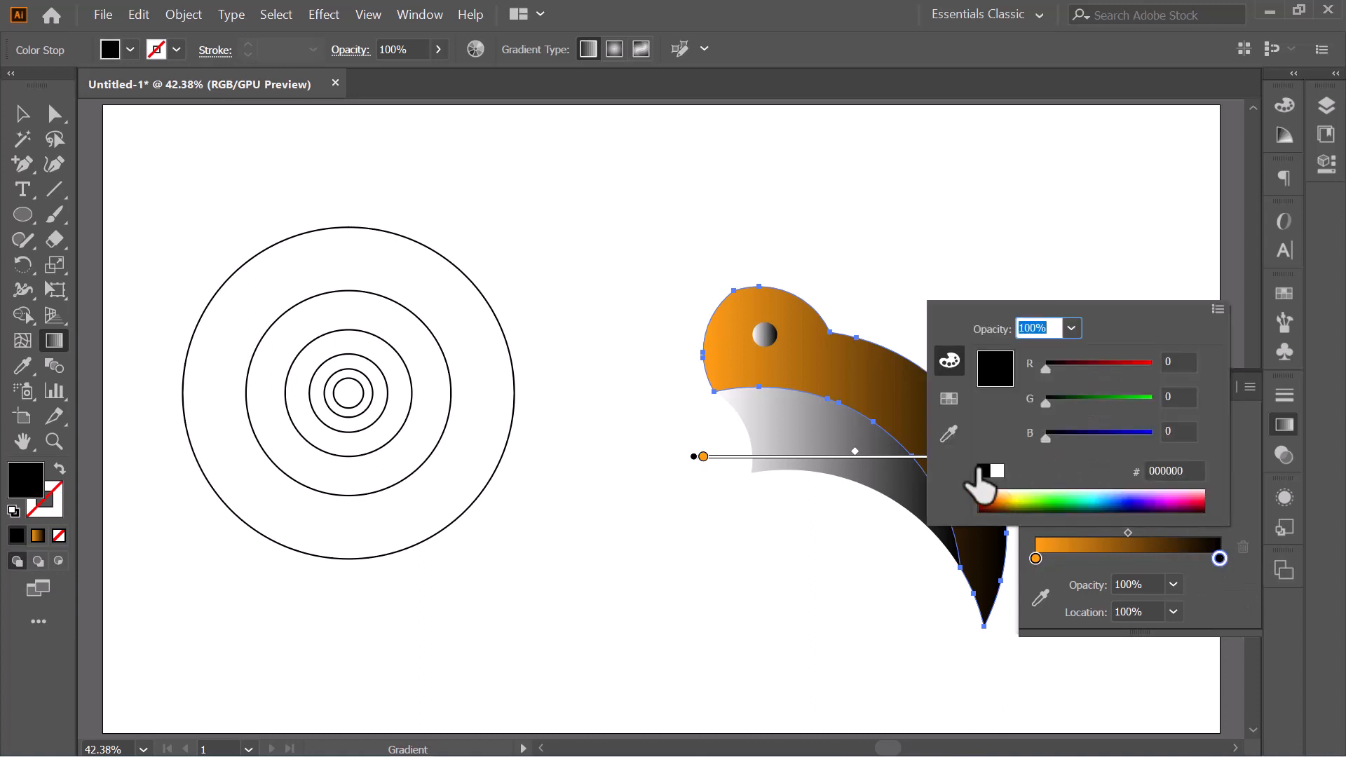
{"action": "left_click", "coordinate": [1014, 496]}
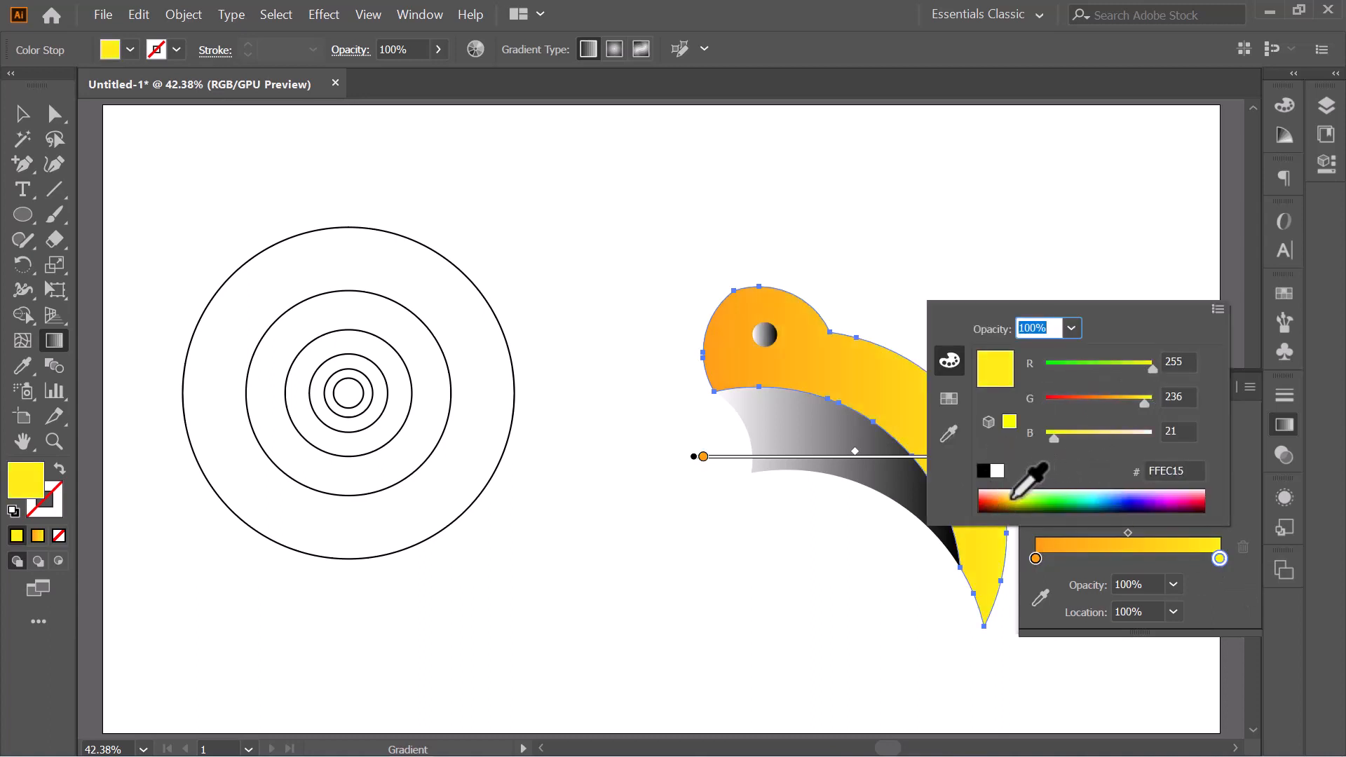
{"action": "left_click_drag", "start_coordinate": [1010, 498], "coordinate": [996, 498]}
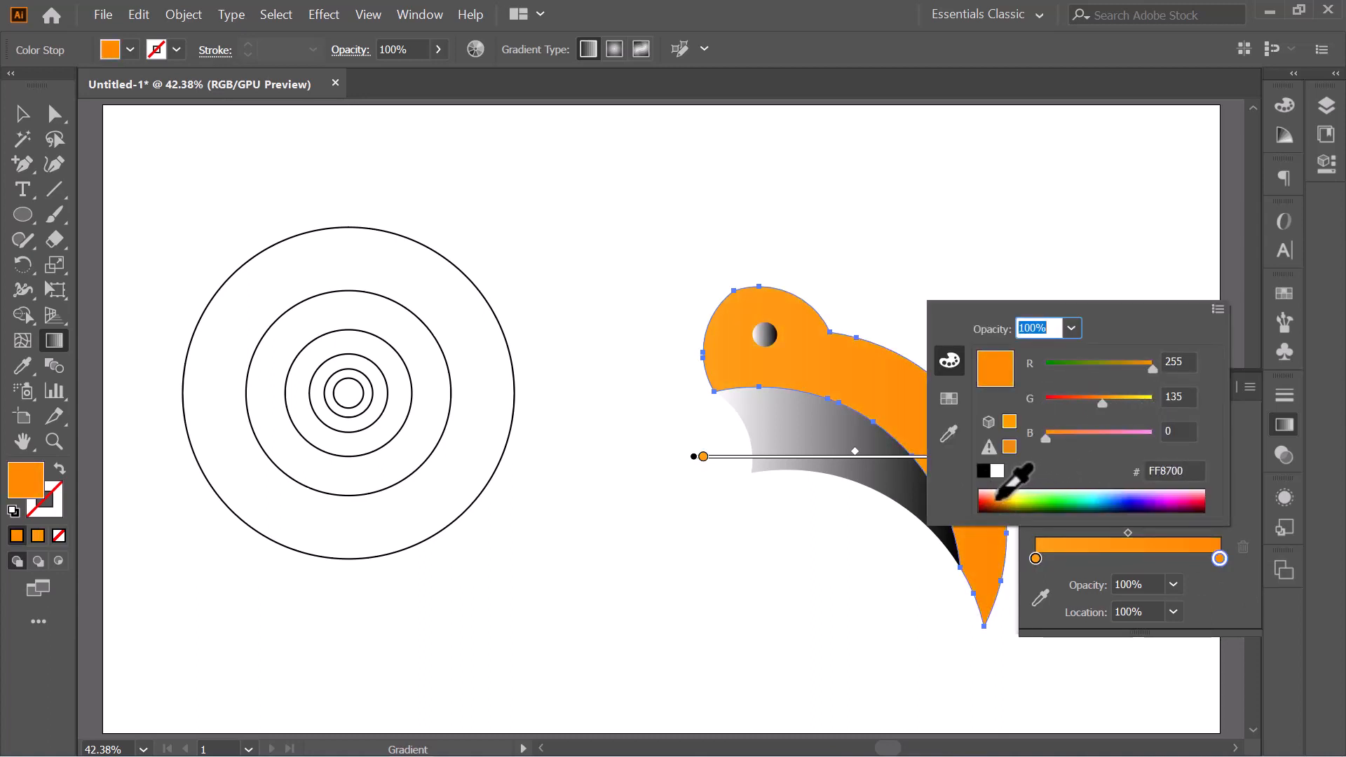
{"action": "left_click", "coordinate": [25, 121]}
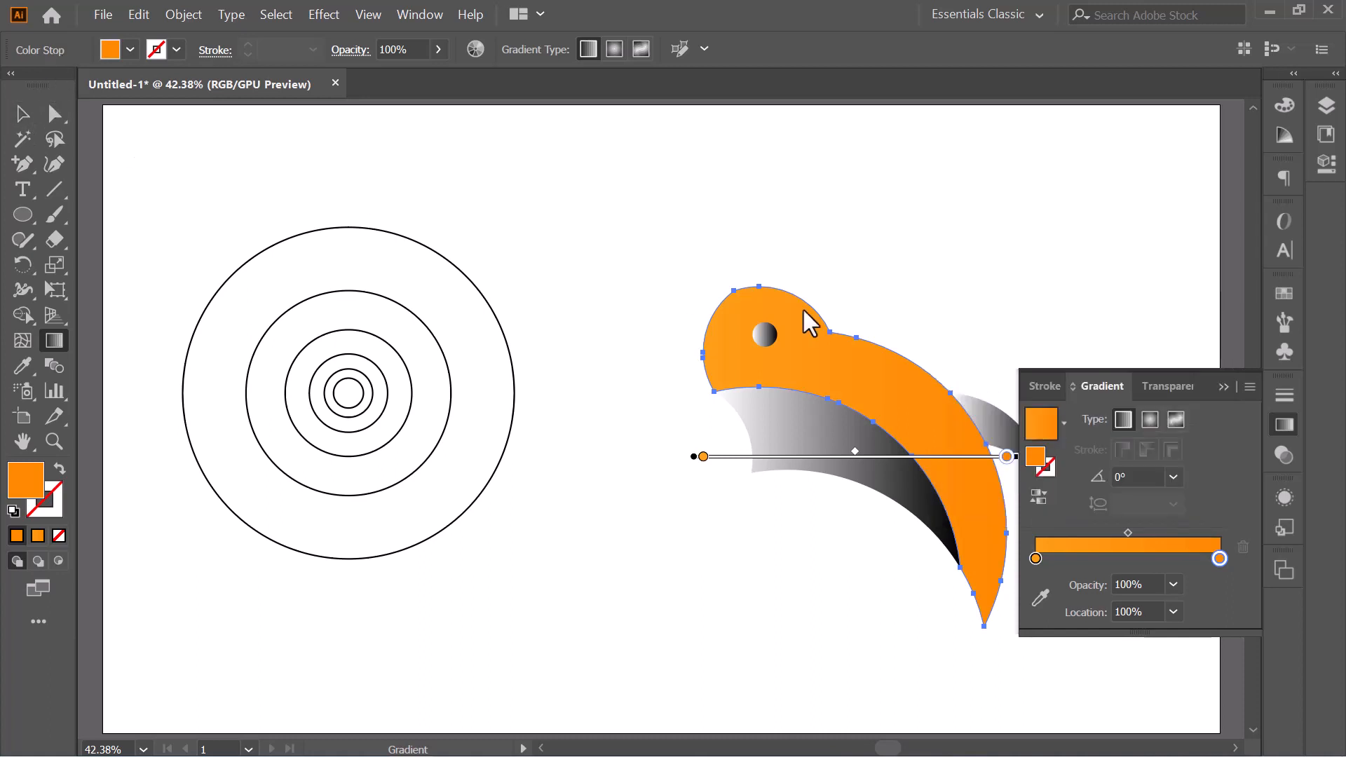
{"action": "left_click", "coordinate": [1223, 387]}
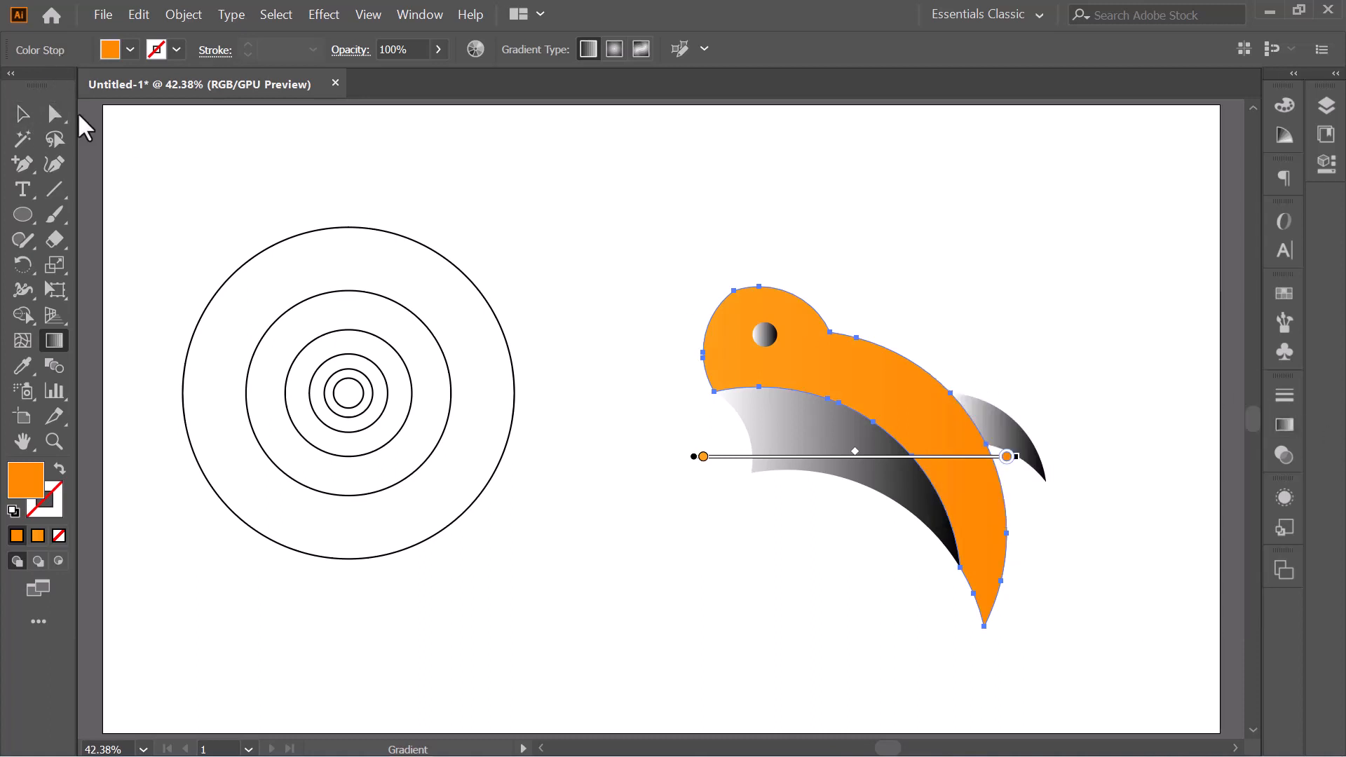
- Copy the upper body's orange gradient onto the belly shape with the Eyedropper
{"action": "left_click", "coordinate": [27, 114]}
{"action": "left_click", "coordinate": [742, 262]}
{"action": "left_click", "coordinate": [806, 464]}
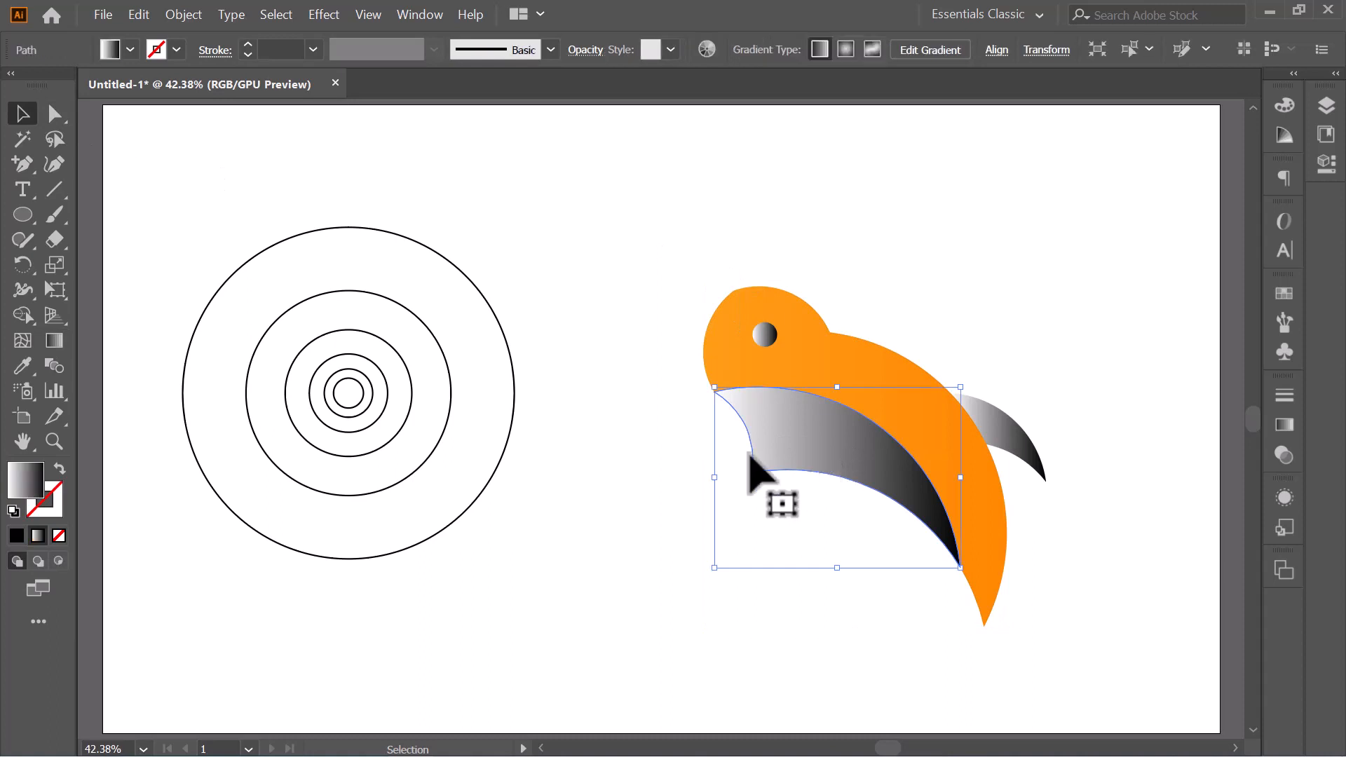
{"action": "left_click", "coordinate": [24, 365]}
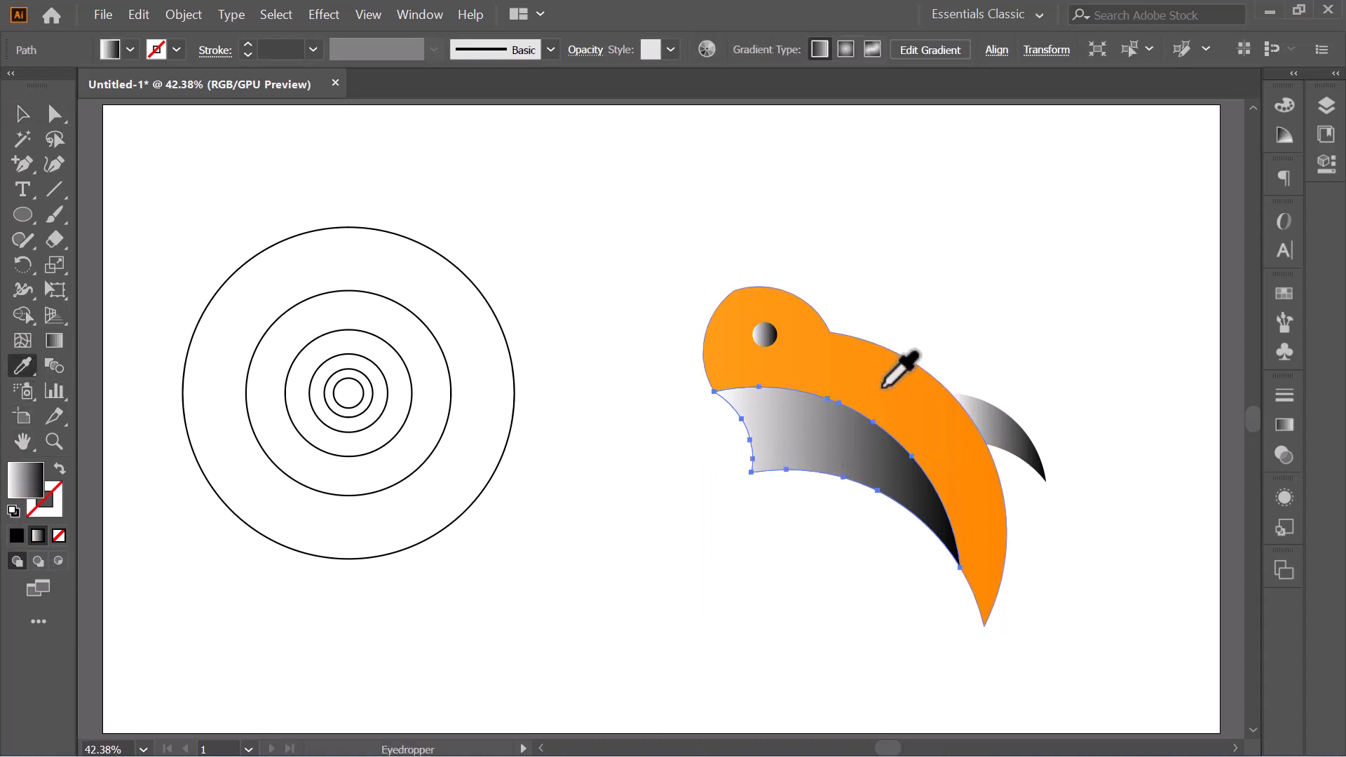
{"action": "left_click", "coordinate": [896, 367]}
- Apply the body's orange gradient to the small rear crescent with the Eyedropper
{"action": "left_click", "coordinate": [27, 116]}
{"action": "left_click", "coordinate": [1012, 430]}
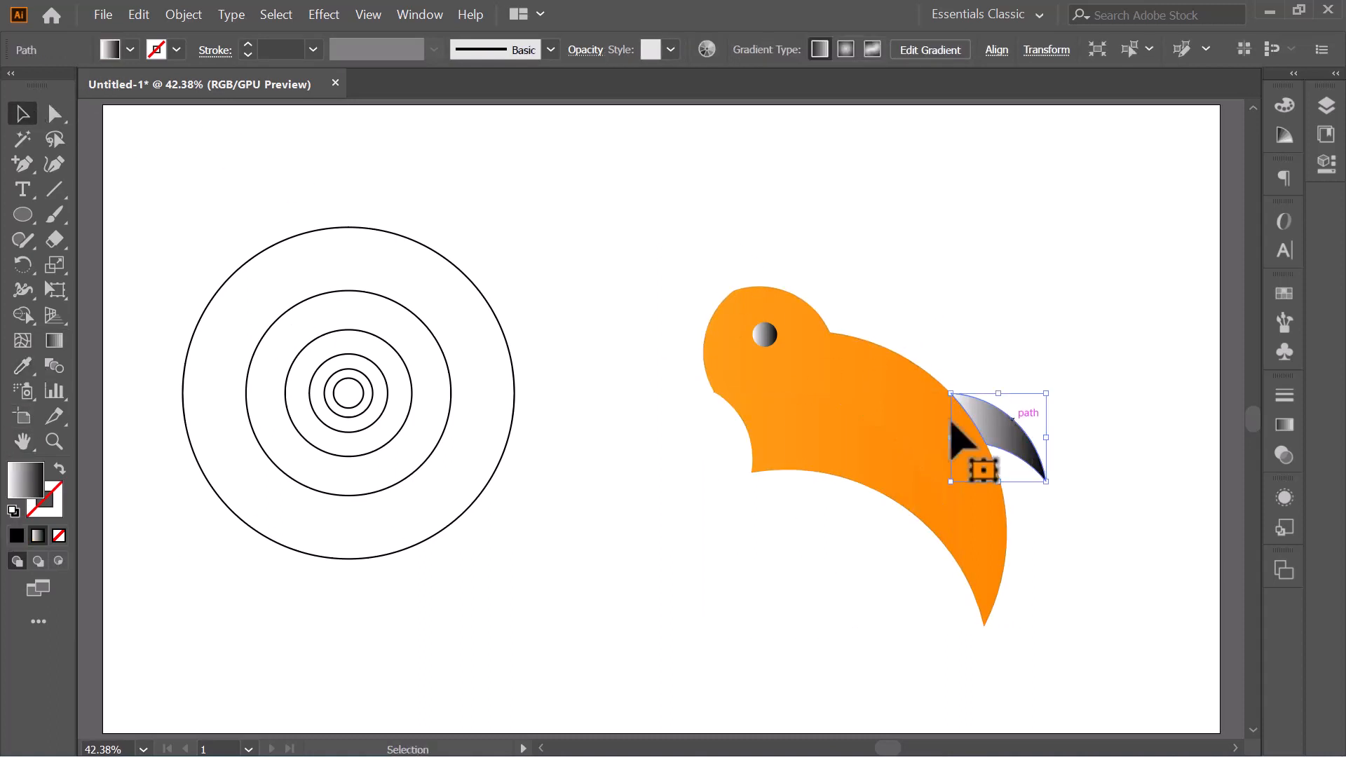
{"action": "left_click", "coordinate": [21, 366]}
{"action": "left_click", "coordinate": [876, 392]}
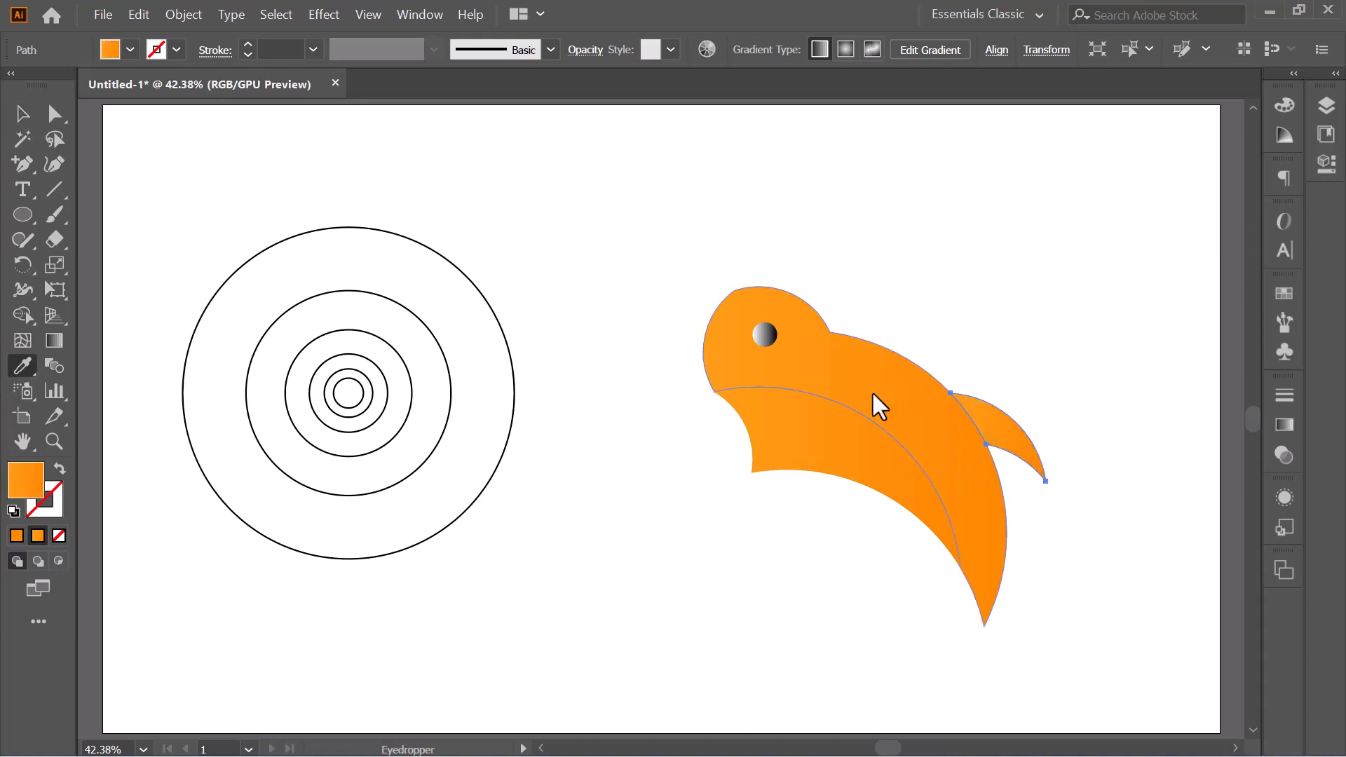
- Replace the gradient fill of the eye circle with solid black and deselect it
{"action": "left_click", "coordinate": [22, 139]}
{"action": "left_click", "coordinate": [23, 114]}
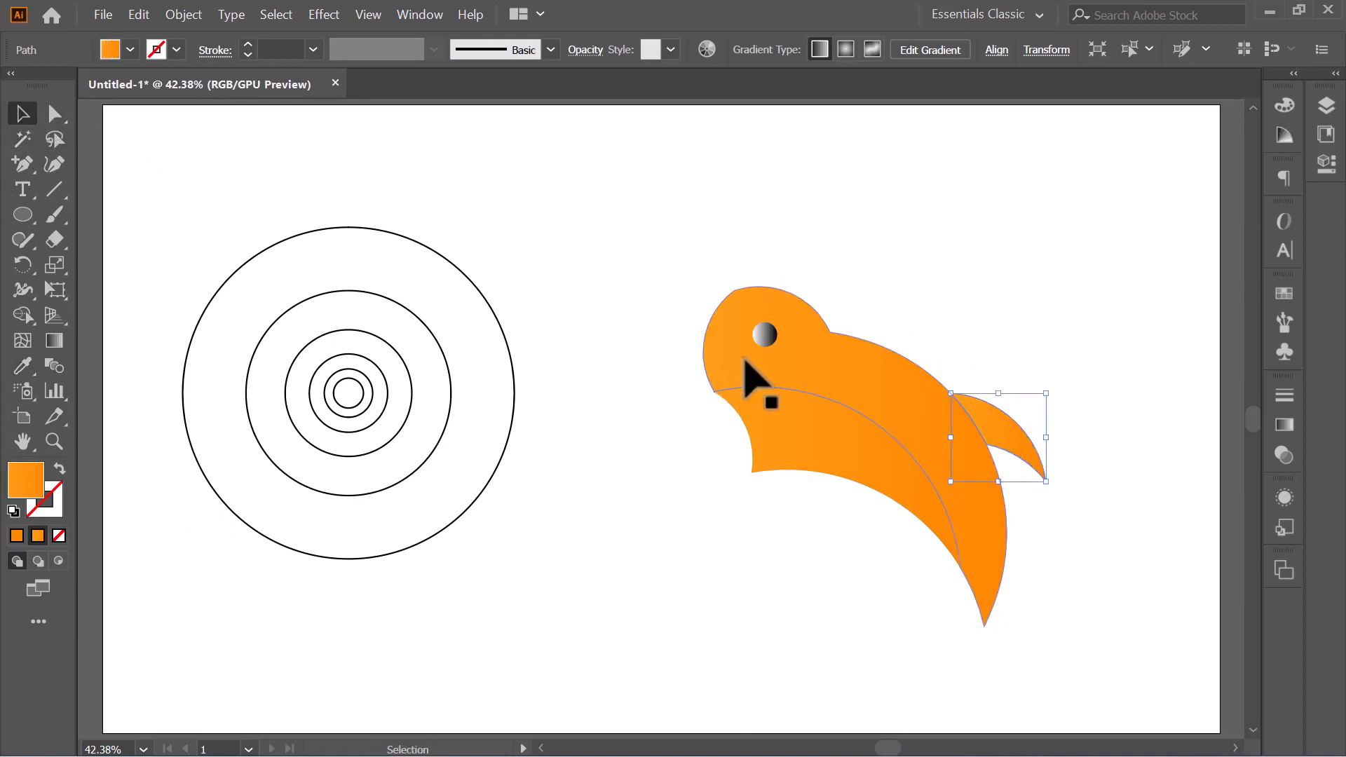
{"action": "left_click", "coordinate": [765, 336]}
{"action": "left_click", "coordinate": [103, 48]}
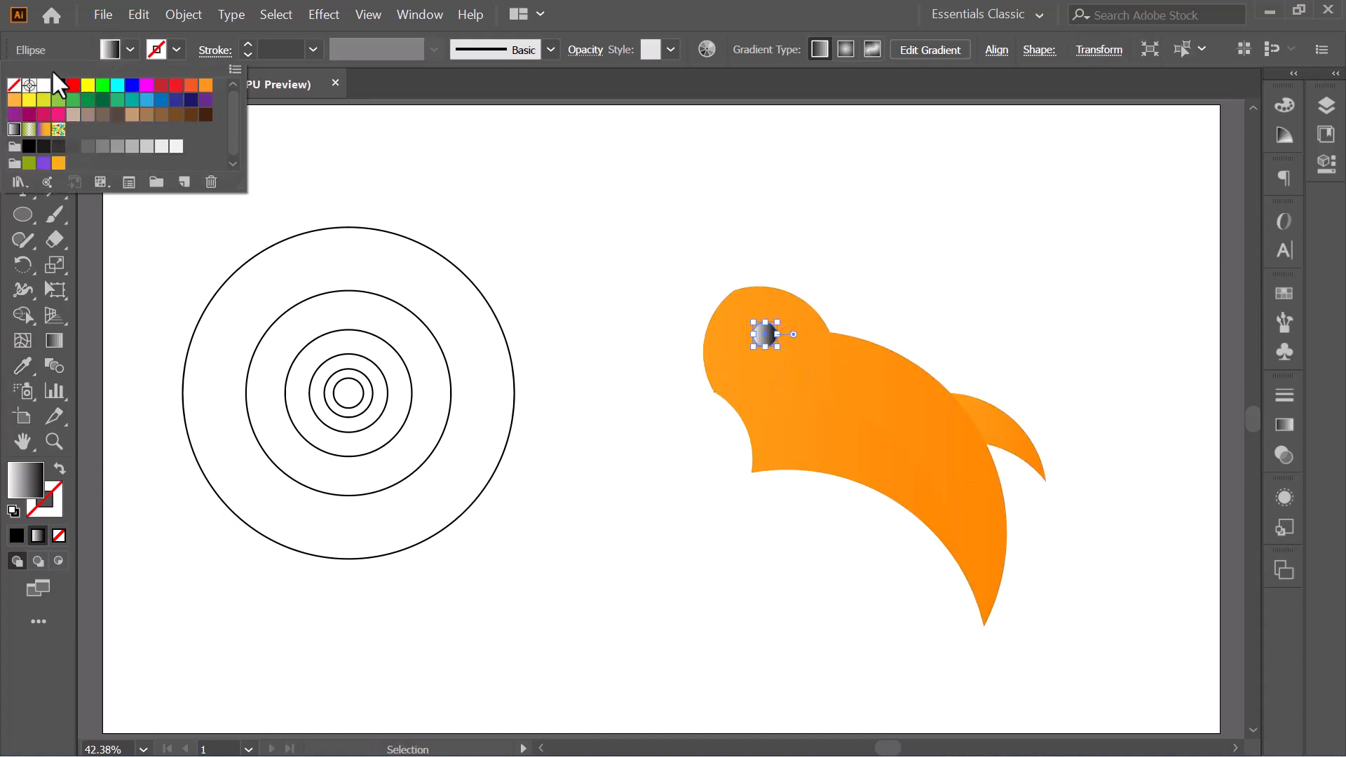
{"action": "left_click", "coordinate": [55, 85]}
{"action": "left_click", "coordinate": [502, 201]}
{"action": "left_click", "coordinate": [502, 201]}
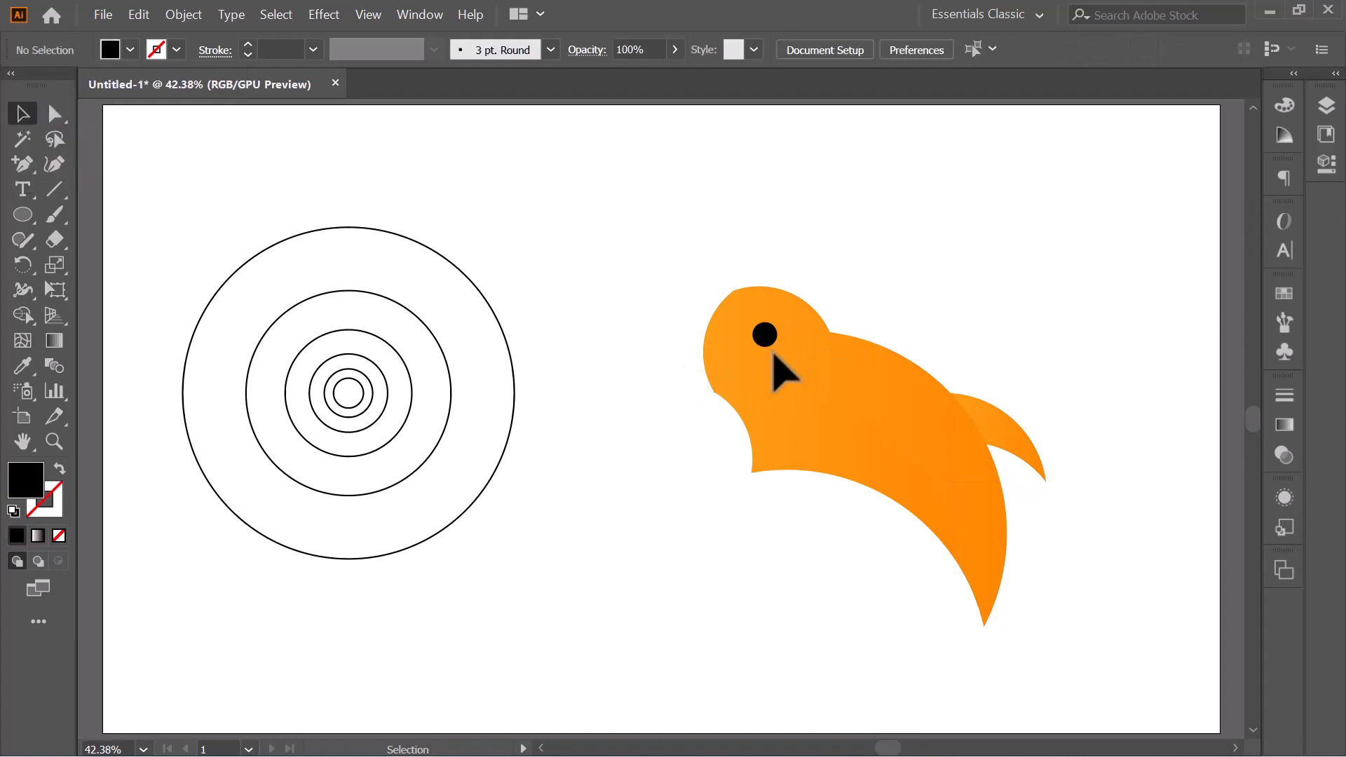
- Redirect the belly shape's gradient diagonally, running from its lower right up past the head's upper left
{"action": "left_click", "coordinate": [820, 456]}
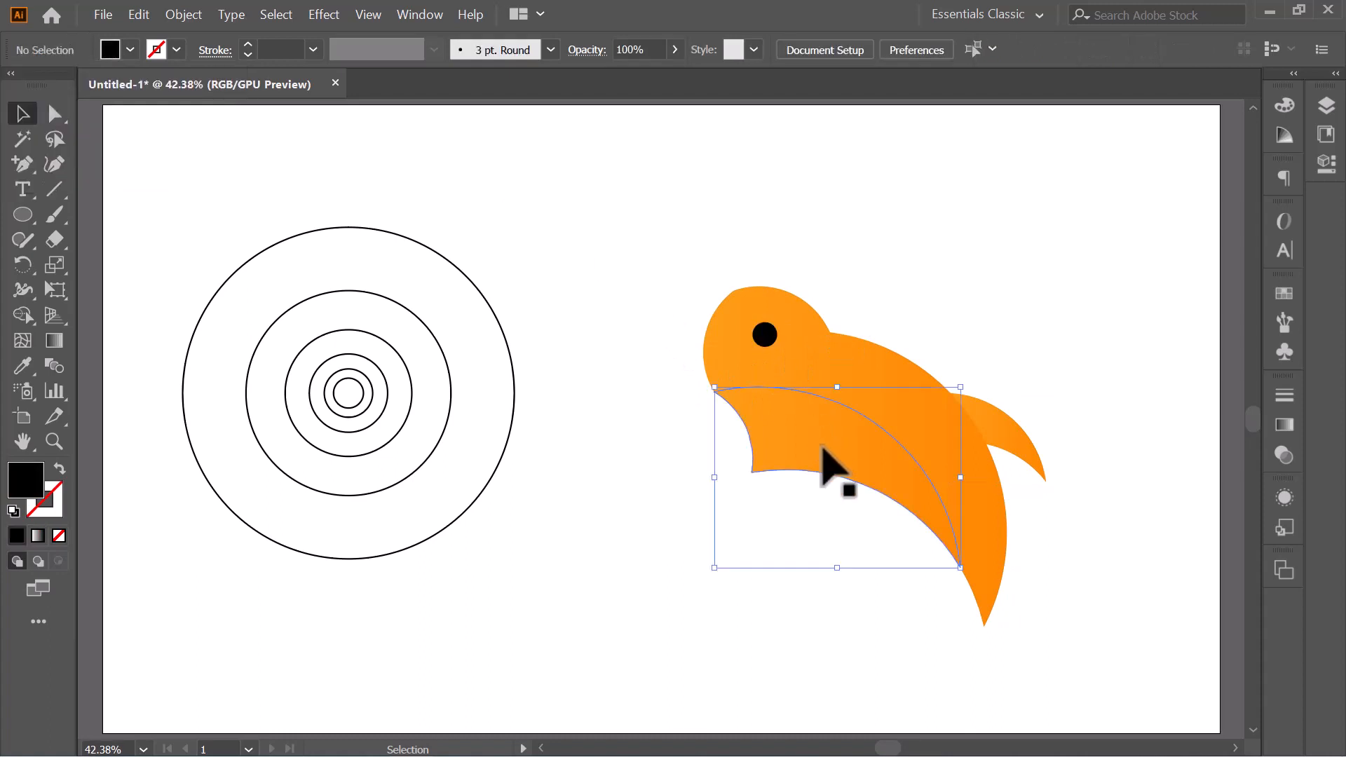
{"action": "left_click", "coordinate": [54, 342]}
{"action": "left_click_drag", "start_coordinate": [751, 552], "coordinate": [910, 218]}
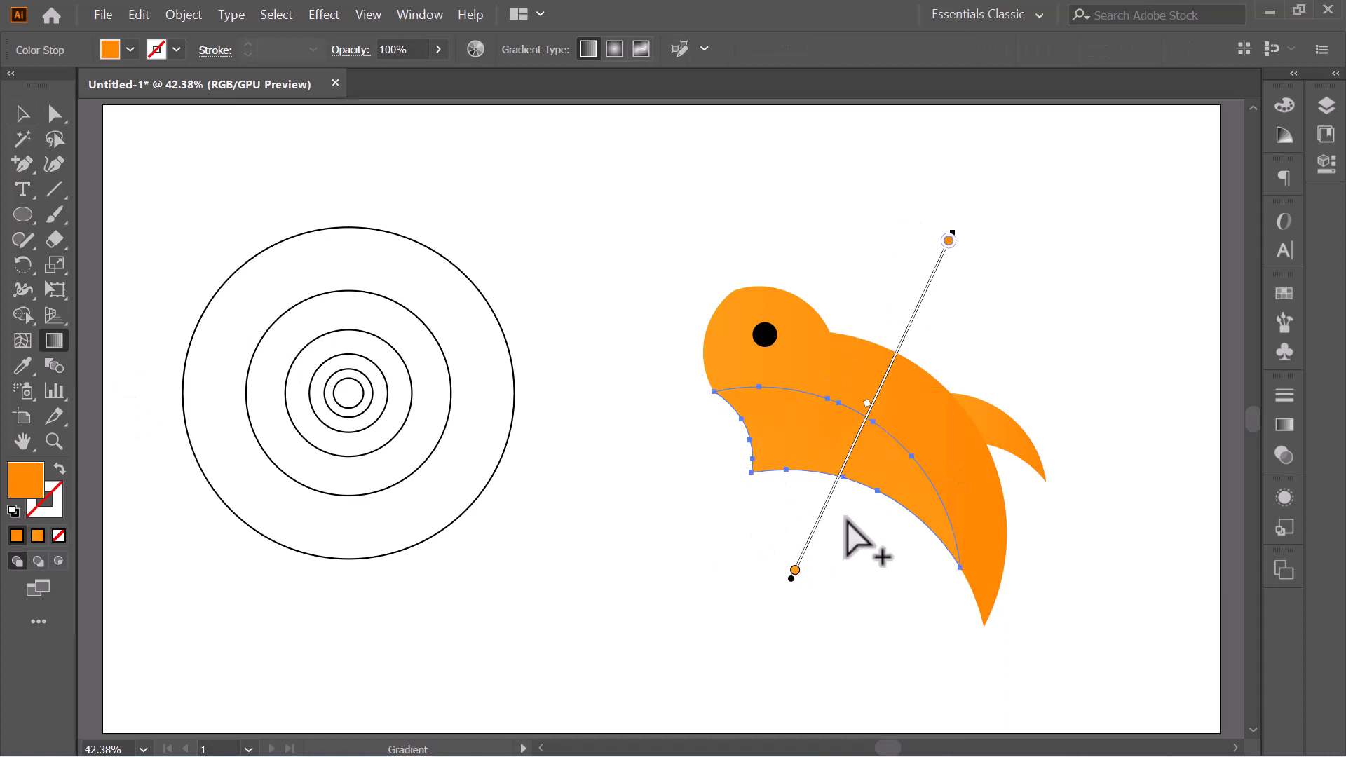
{"action": "left_click_drag", "start_coordinate": [740, 492], "coordinate": [989, 254]}
{"action": "left_click_drag", "start_coordinate": [696, 457], "coordinate": [1091, 393]}
{"action": "left_click_drag", "start_coordinate": [915, 573], "coordinate": [630, 191]}
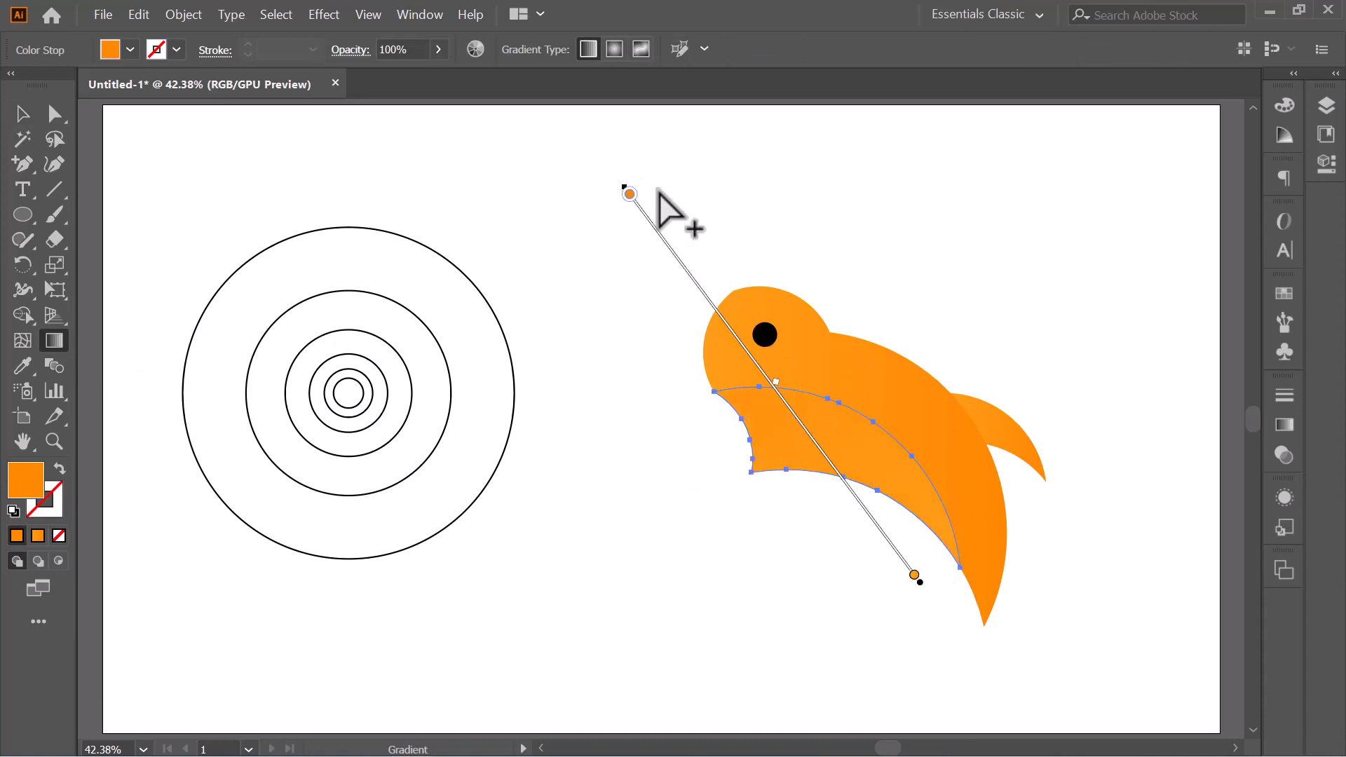
{"action": "left_click_drag", "start_coordinate": [915, 539], "coordinate": [649, 262]}
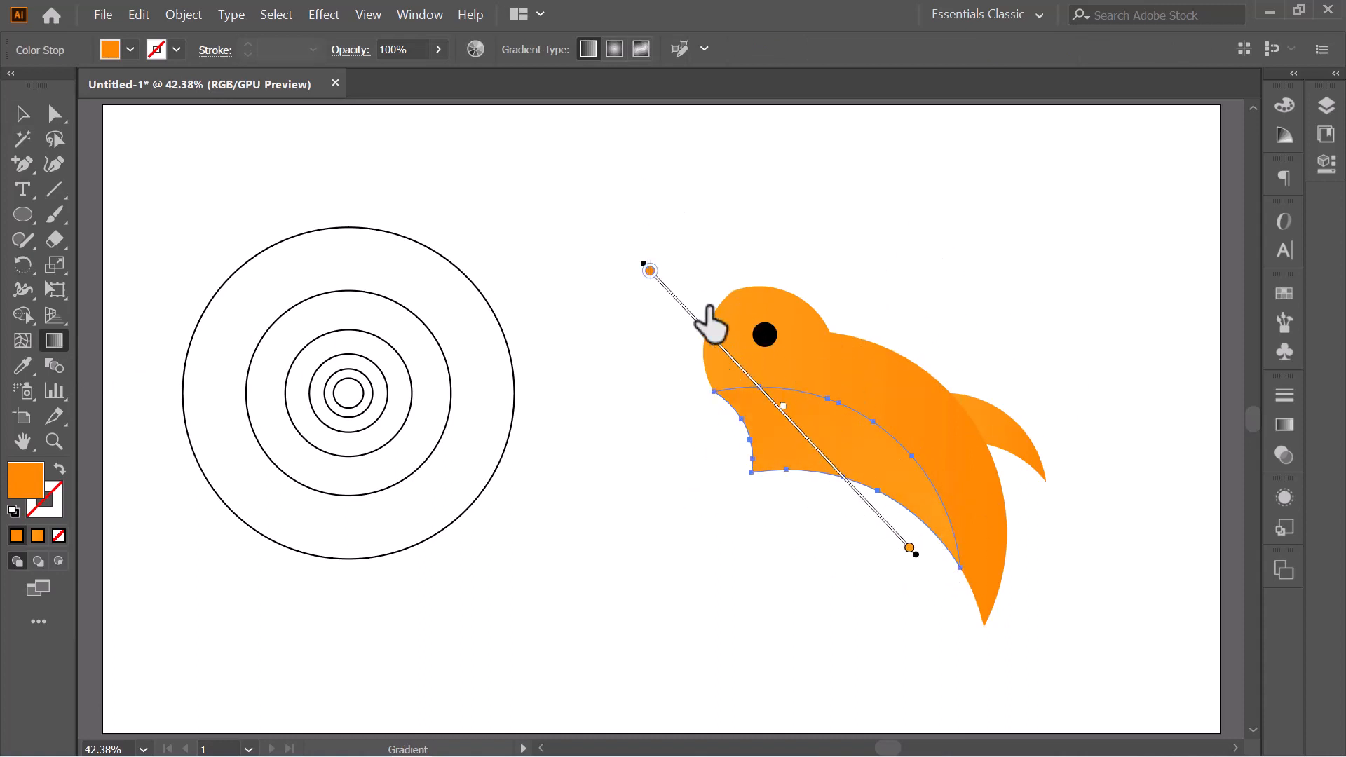
{"action": "left_click", "coordinate": [23, 113]}
{"action": "left_click", "coordinate": [956, 257]}
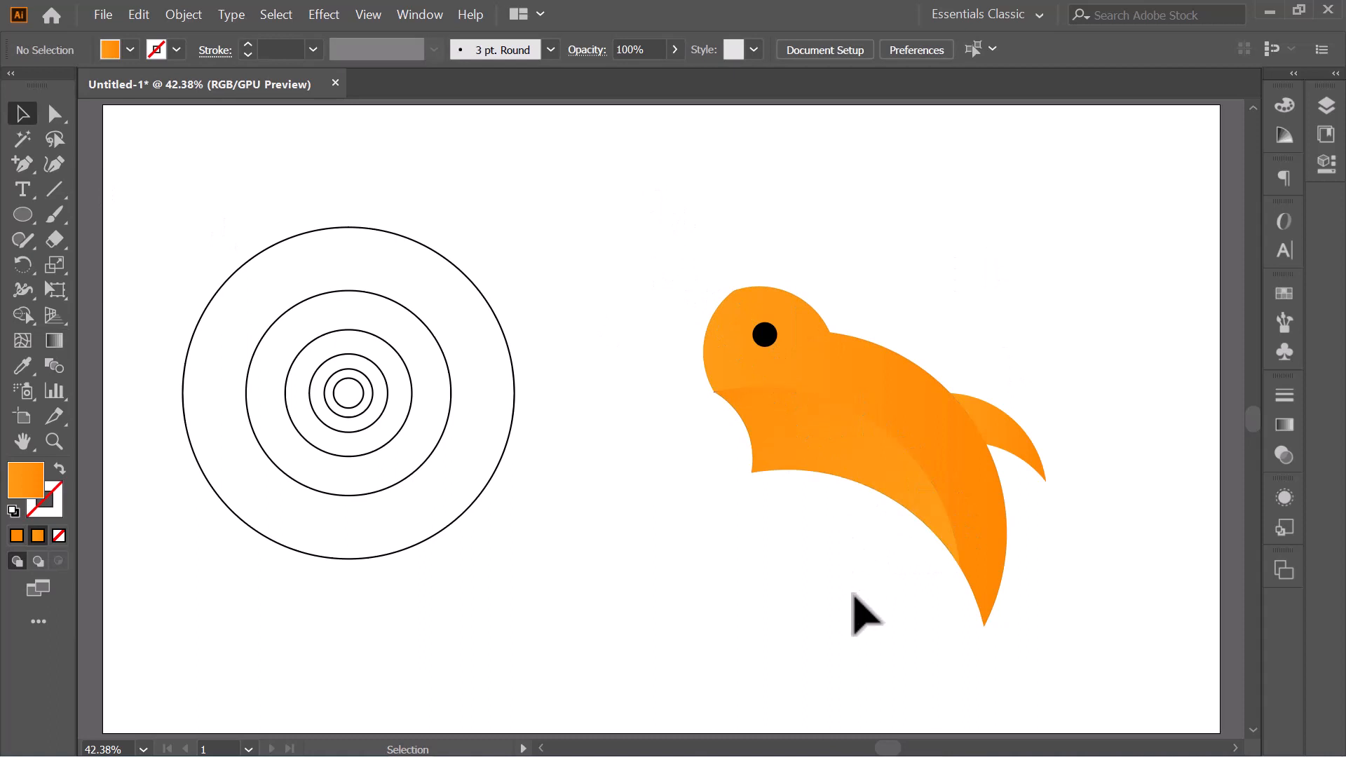
- Redirect the upper body's gradient almost vertically, running from above the back down to below the belly
{"action": "left_click", "coordinate": [1004, 443]}
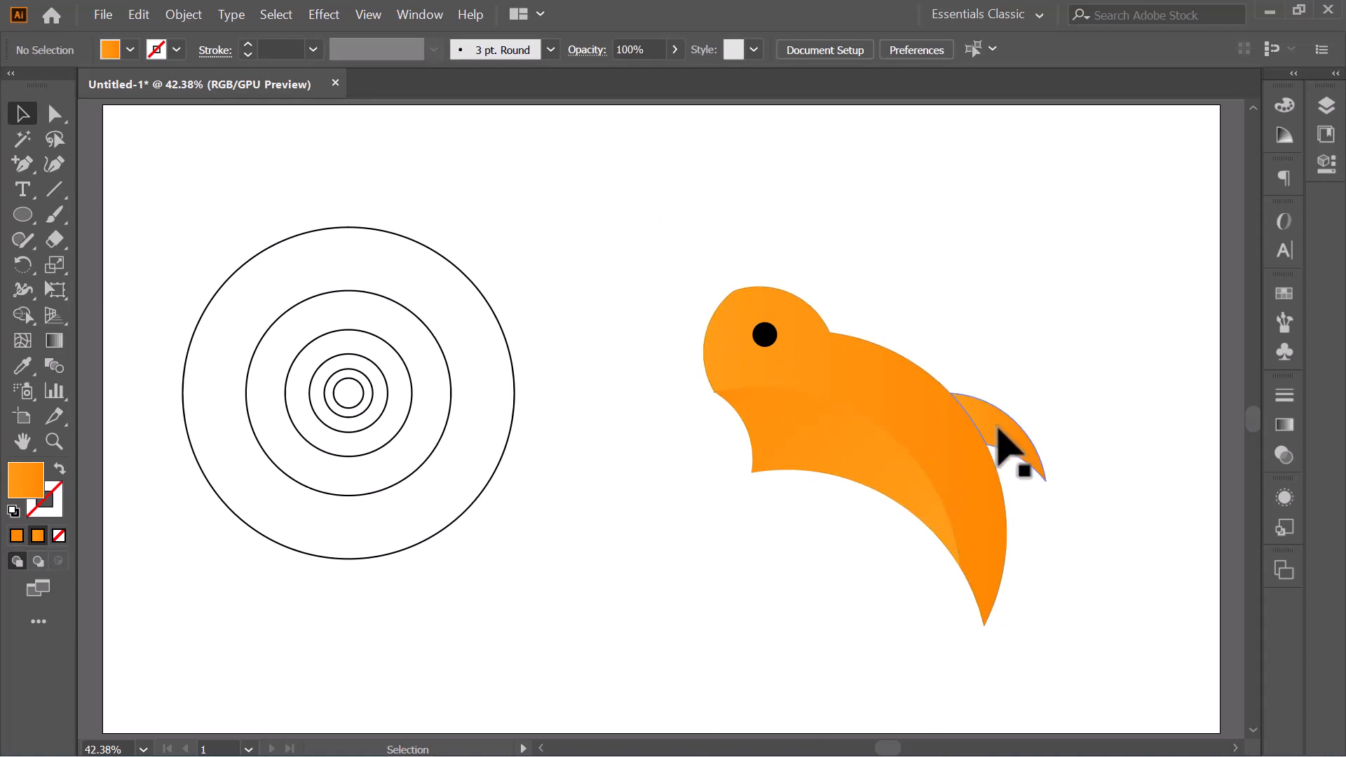
{"action": "left_click", "coordinate": [876, 390]}
{"action": "left_click", "coordinate": [54, 340]}
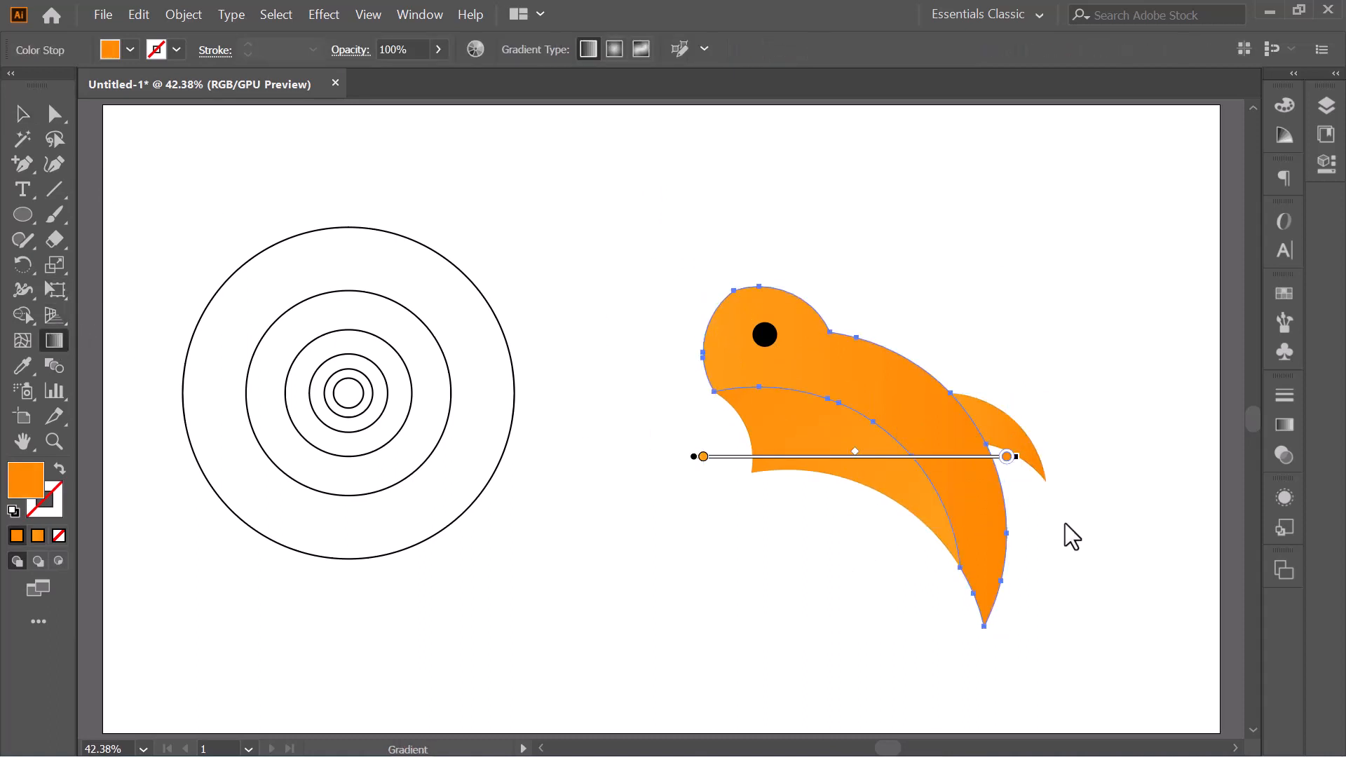
{"action": "mouse_move", "coordinate": [1037, 560]}
{"action": "left_mouse_down"}
{"action": "mouse_move", "coordinate": [583, 159]}
{"action": "mouse_move", "coordinate": [559, 190]}
{"action": "left_mouse_up"}
{"action": "left_click_drag", "start_coordinate": [853, 555], "coordinate": [859, 234]}
{"action": "mouse_move", "coordinate": [811, 550]}
{"action": "left_mouse_down"}
{"action": "mouse_move", "coordinate": [706, 466]}
{"action": "mouse_move", "coordinate": [1131, 223]}
{"action": "left_mouse_up"}
{"action": "mouse_move", "coordinate": [773, 434]}
{"action": "left_mouse_down"}
{"action": "mouse_move", "coordinate": [923, 283]}
{"action": "mouse_move", "coordinate": [726, 634]}
{"action": "mouse_move", "coordinate": [729, 658]}
{"action": "left_mouse_up"}
{"action": "left_click_drag", "start_coordinate": [849, 244], "coordinate": [860, 600]}
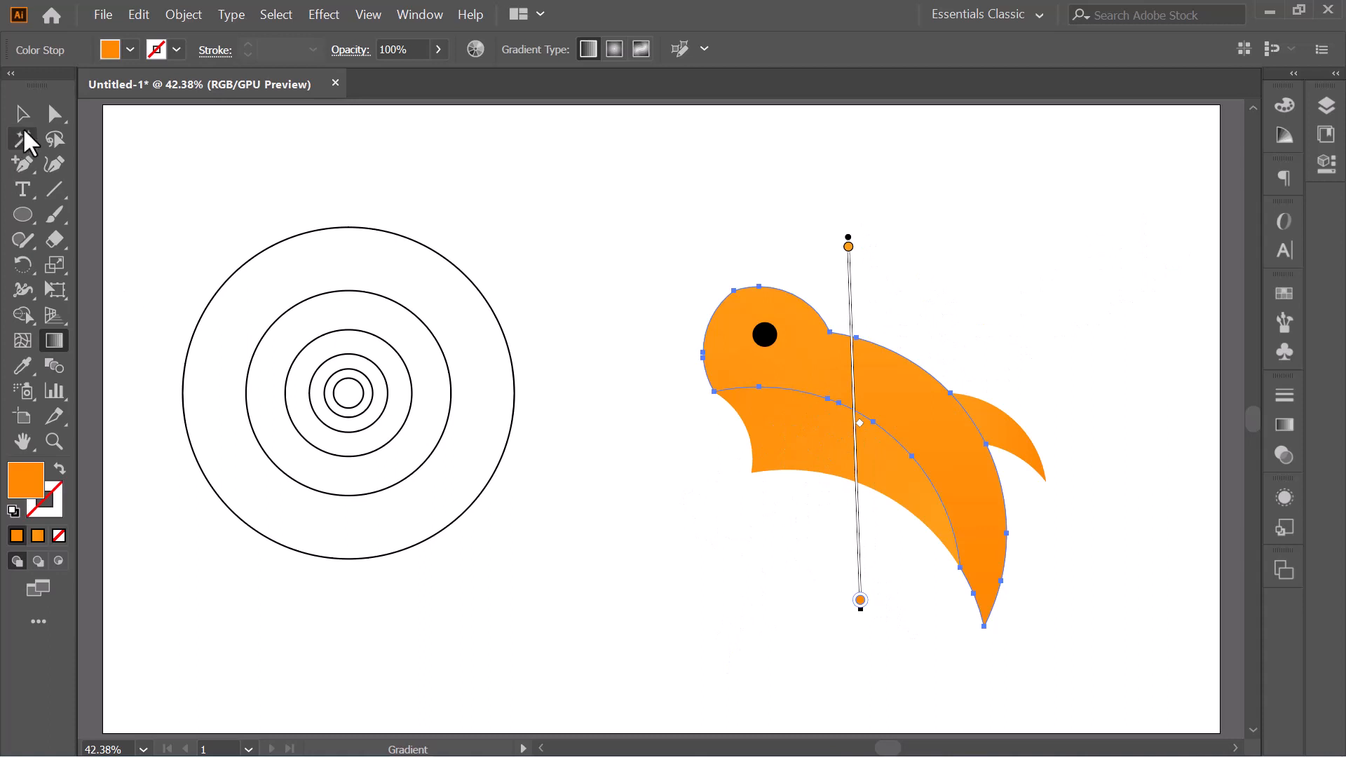
{"action": "left_click", "coordinate": [23, 113]}
{"action": "left_click", "coordinate": [640, 347]}
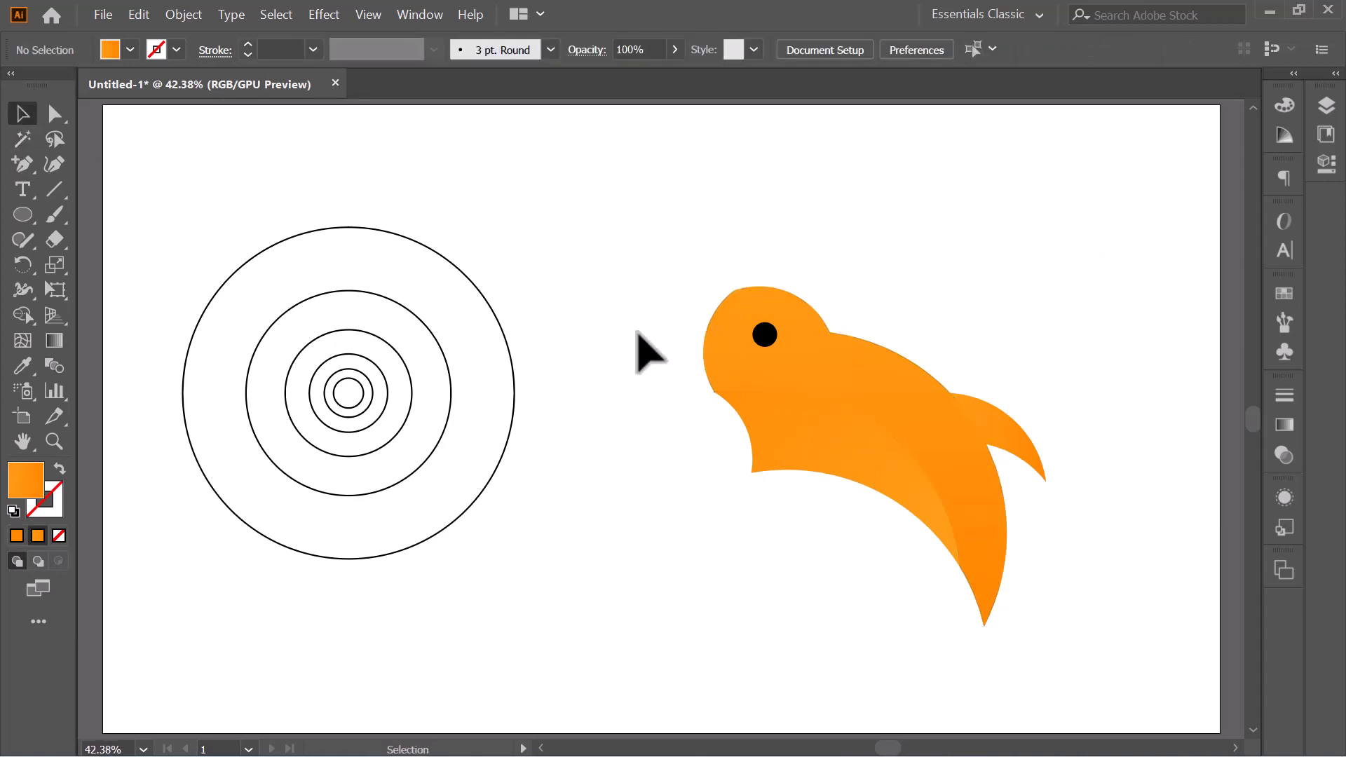
- Lower the opacity of the black eye circle to 41%
{"action": "left_click", "coordinate": [765, 335]}
{"action": "left_click", "coordinate": [674, 49]}
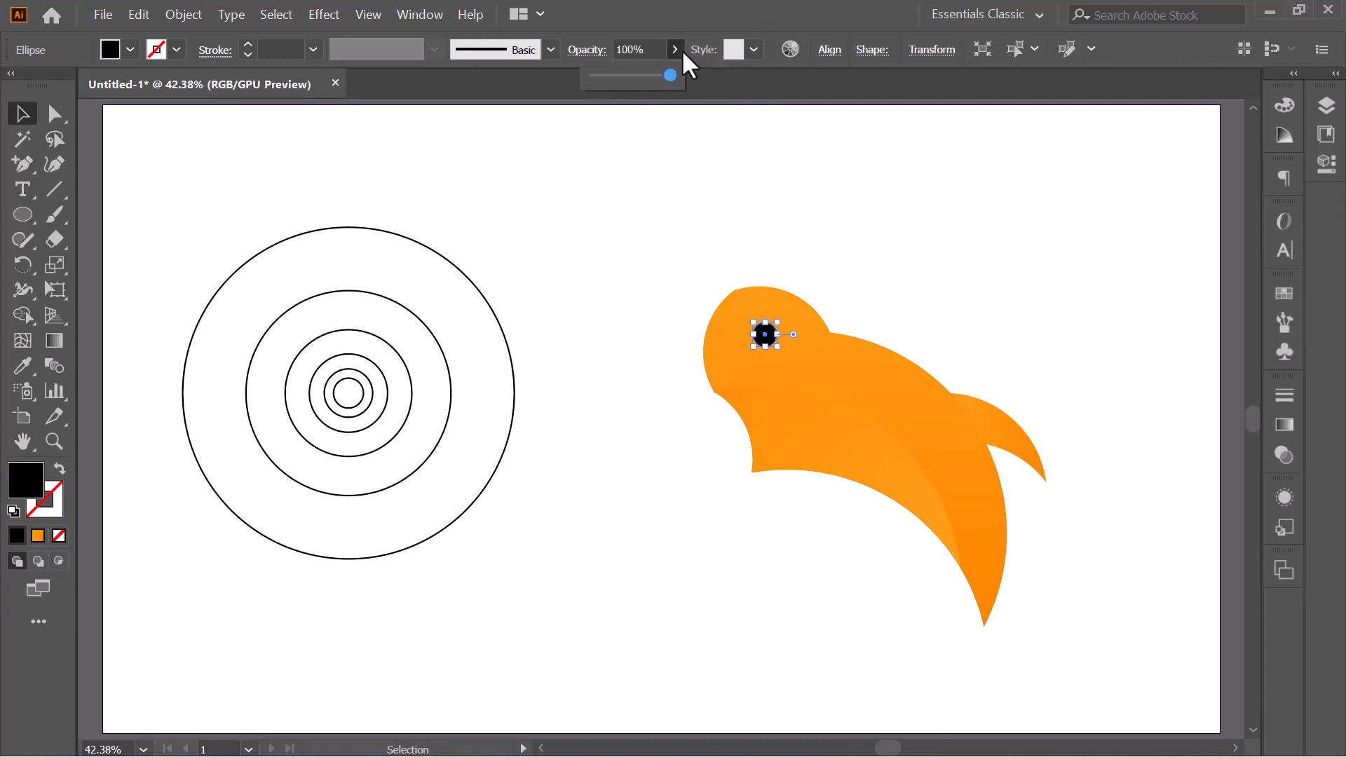
{"action": "left_click", "coordinate": [749, 204]}
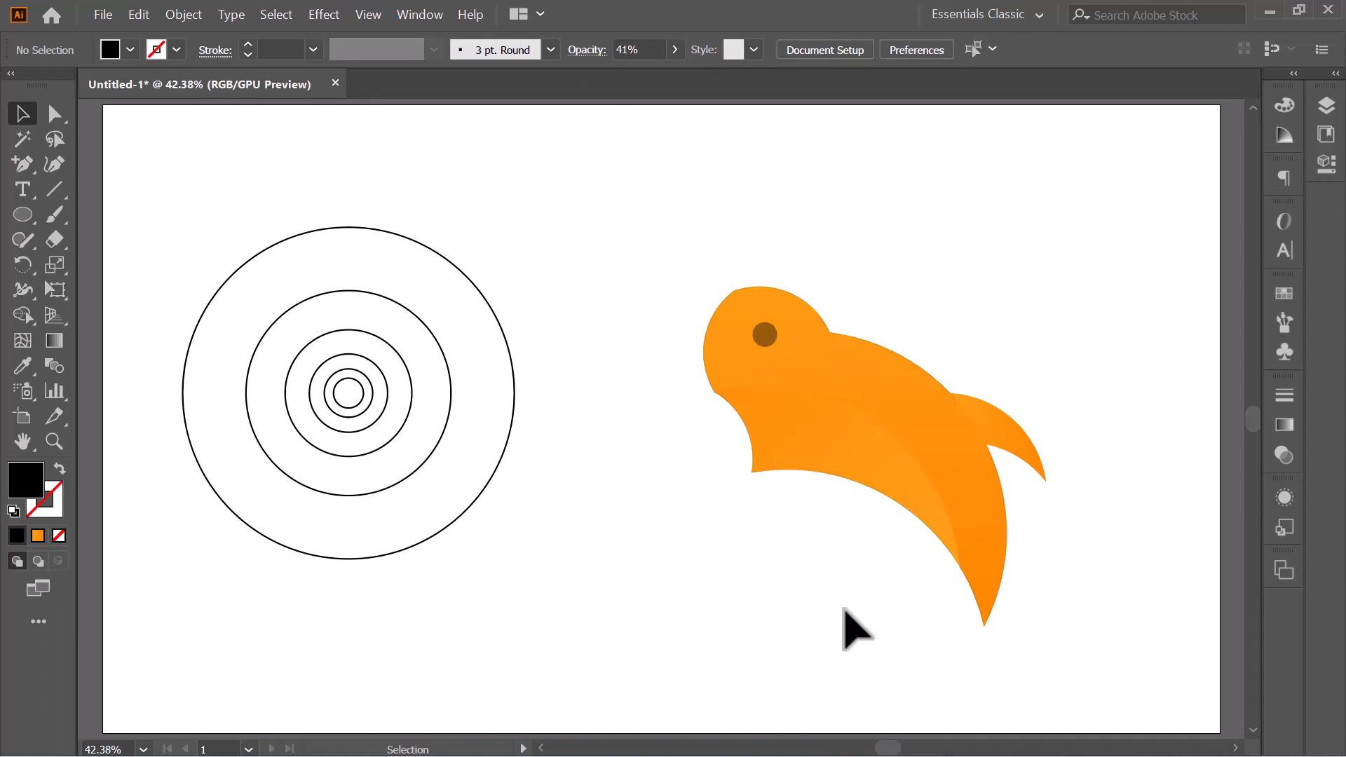
- Select all the parts of the orange animal and rotate them together slightly counterclockwise
{"action": "left_click", "coordinate": [27, 213]}
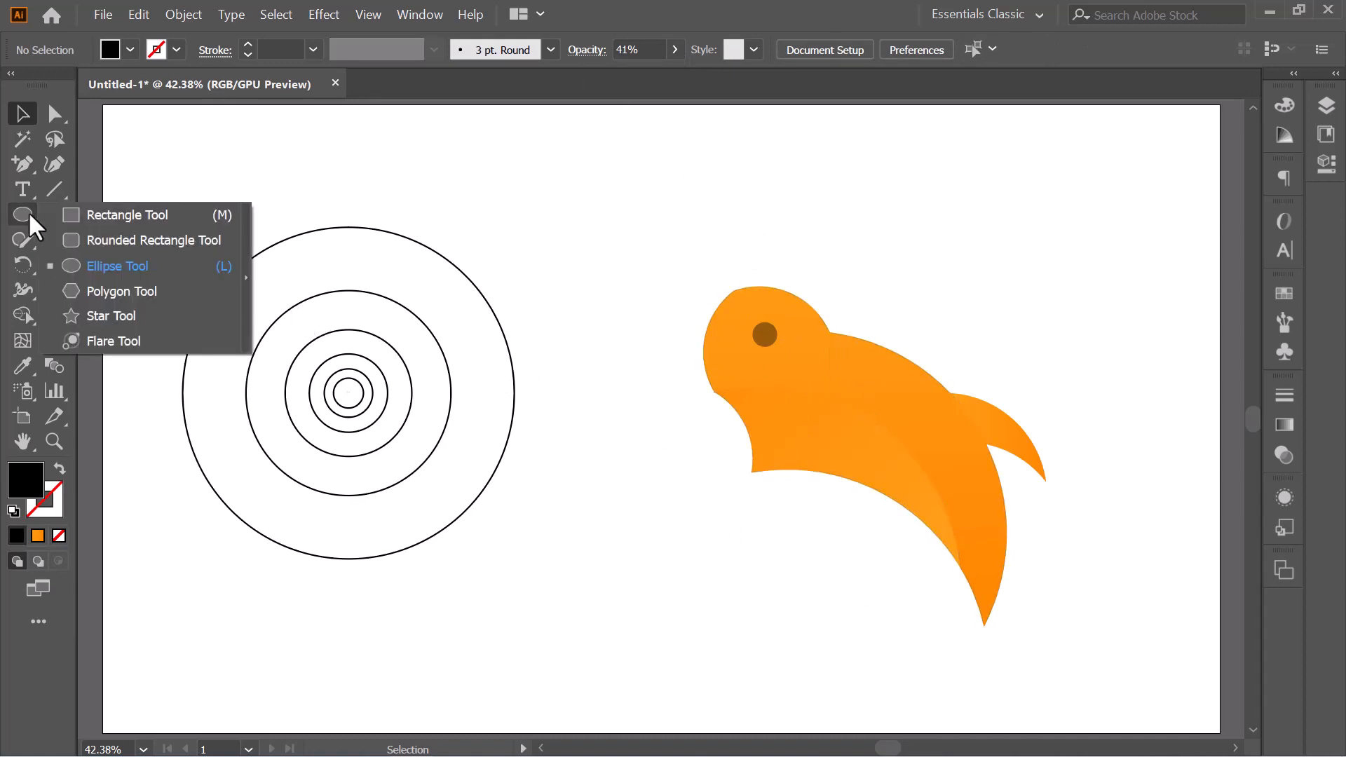
{"action": "left_click", "coordinate": [127, 268]}
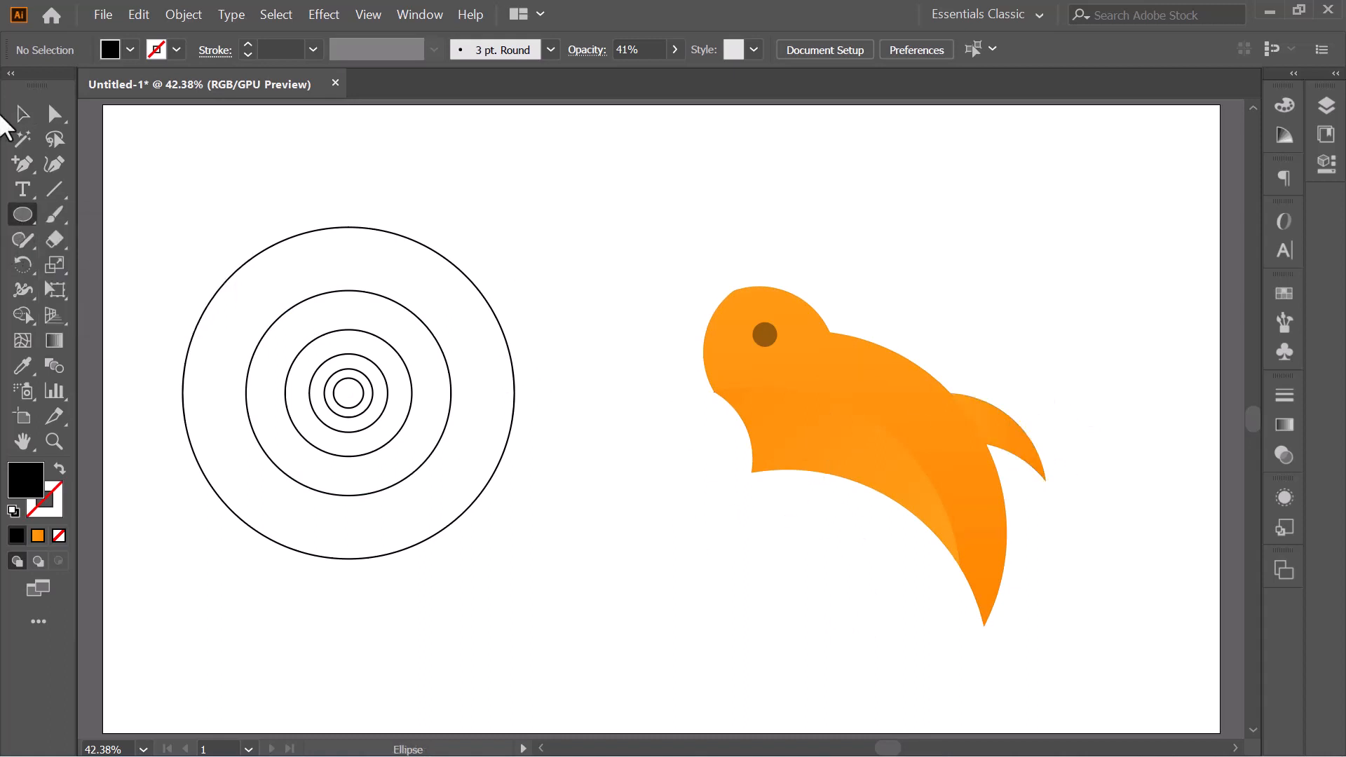
{"action": "left_click", "coordinate": [21, 114]}
{"action": "left_click_drag", "start_coordinate": [675, 237], "coordinate": [1107, 690]}
{"action": "left_click_drag", "start_coordinate": [1054, 448], "coordinate": [1045, 407]}
{"action": "left_click", "coordinate": [1125, 395]}
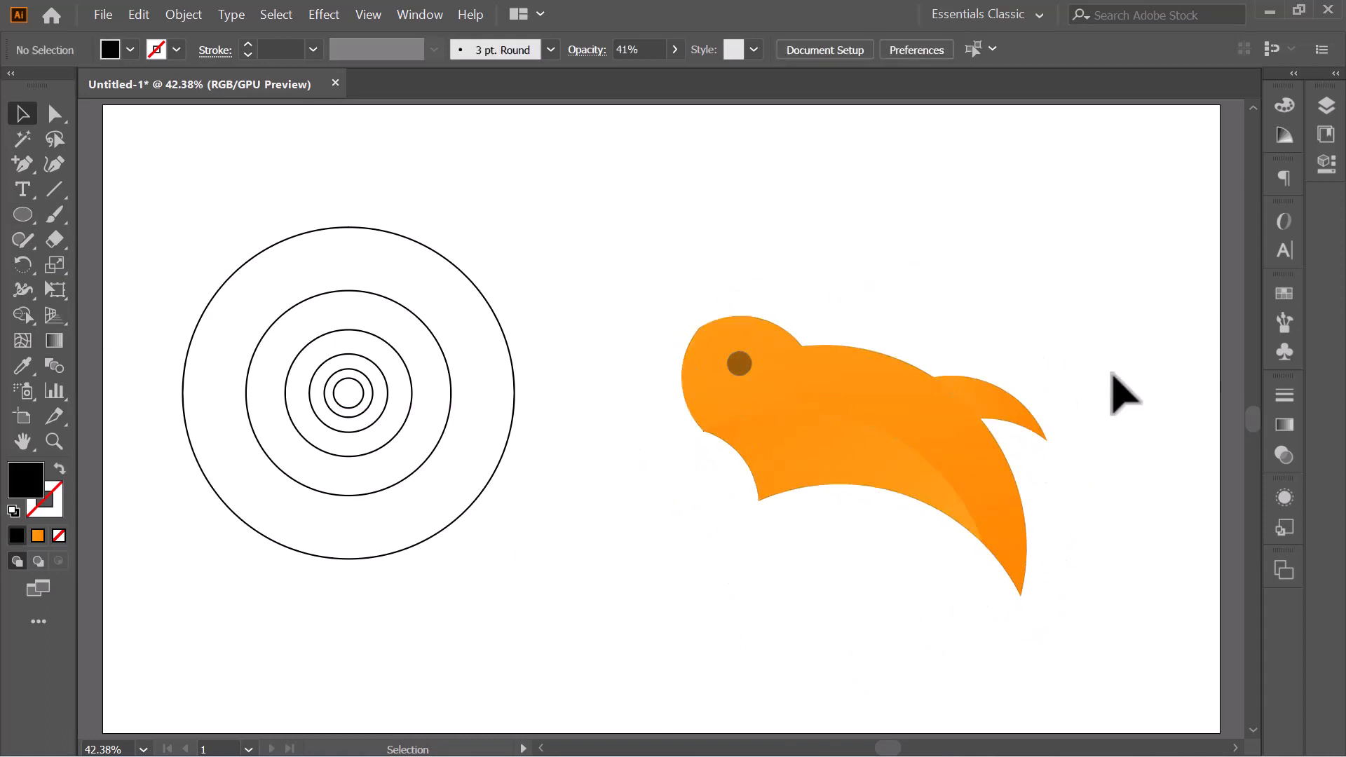